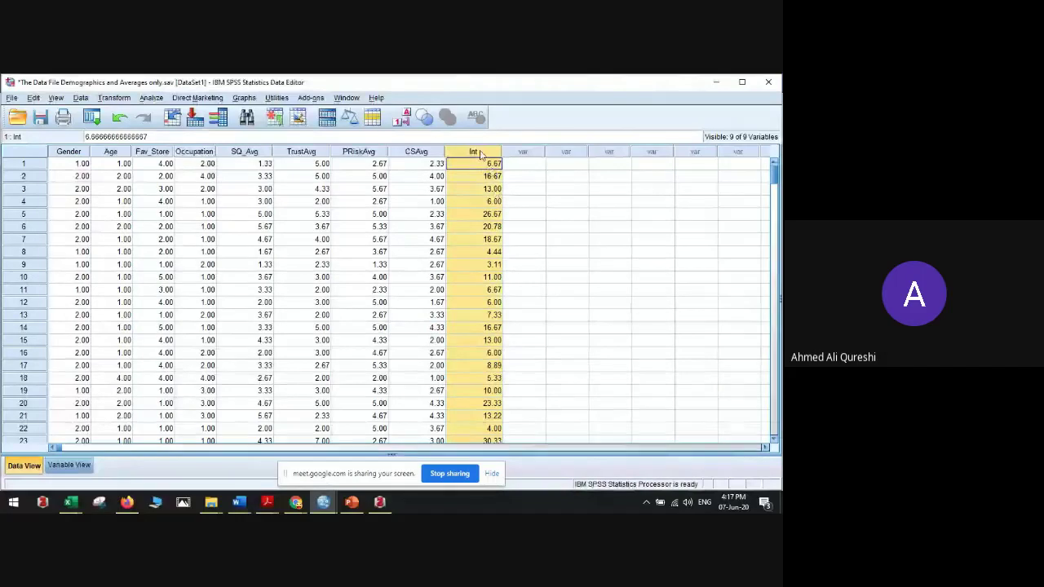
- Delete the Int variable column from the dataset
right_click(481, 151)
click(510, 201)
click(418, 255)
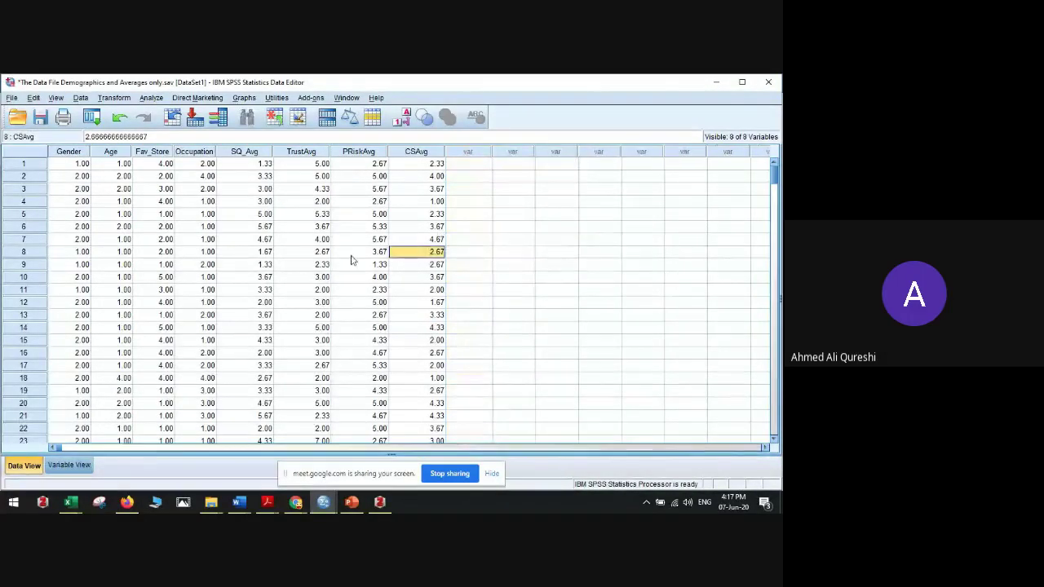
- Examine the data in the SQ_Avg, TrustAvg, PRiskAvg and CSAvg columns
click(416, 151)
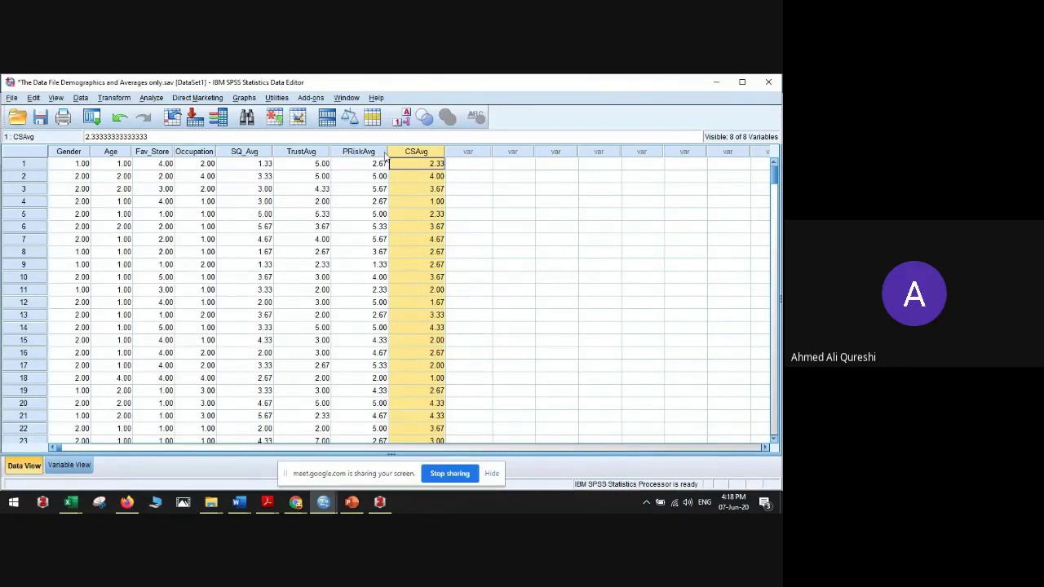
click(268, 200)
click(355, 201)
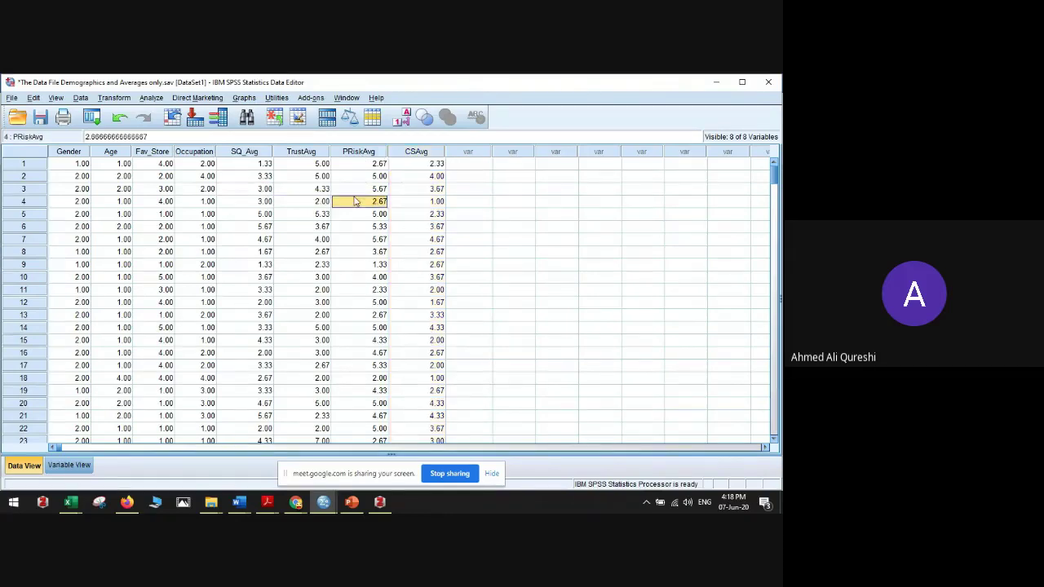
click(303, 202)
click(357, 204)
click(421, 207)
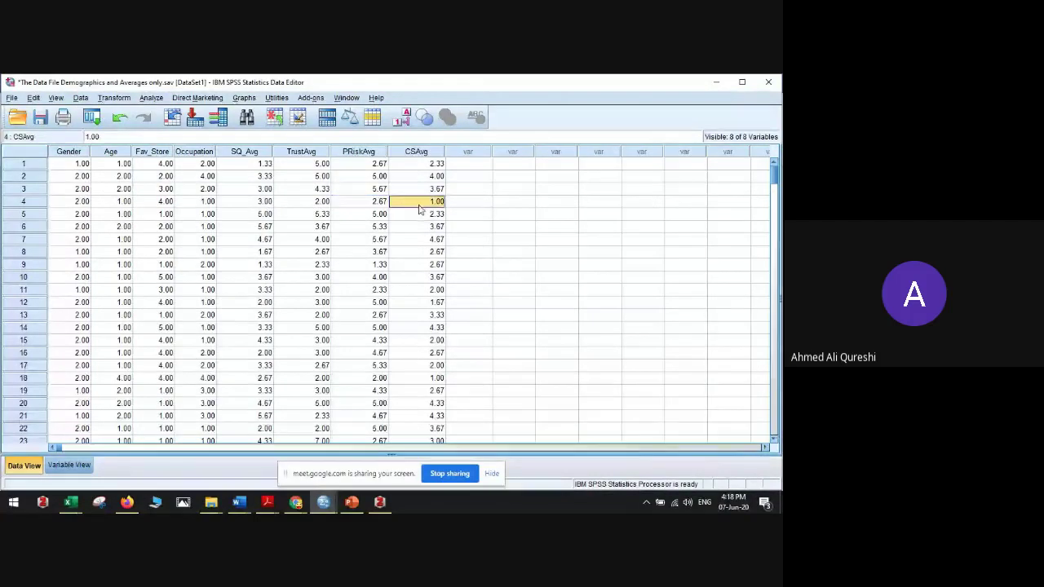
click(494, 255)
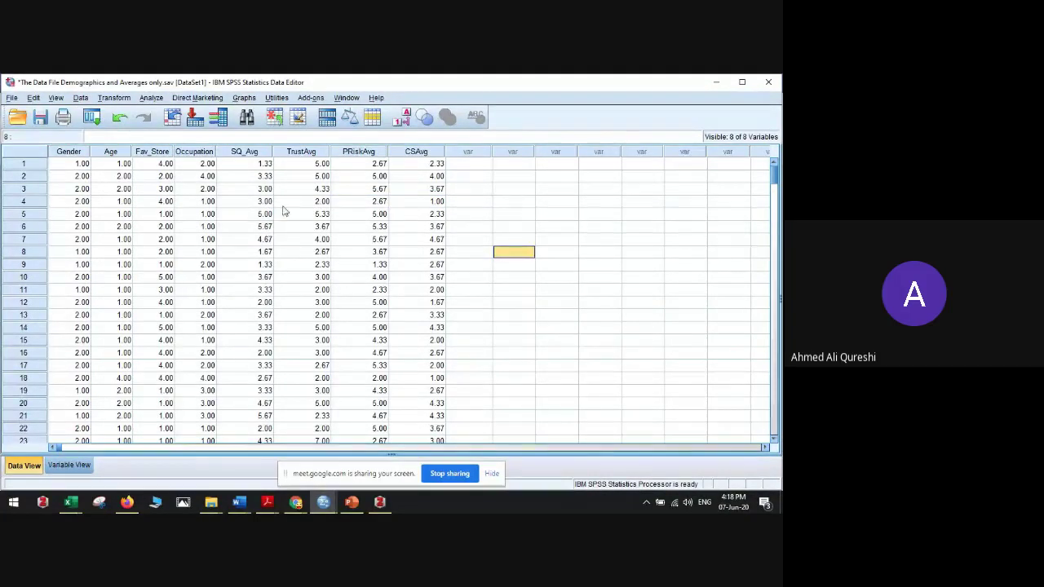
- Start a linear regression analysis with CSAvg as the dependent variable
click(152, 98)
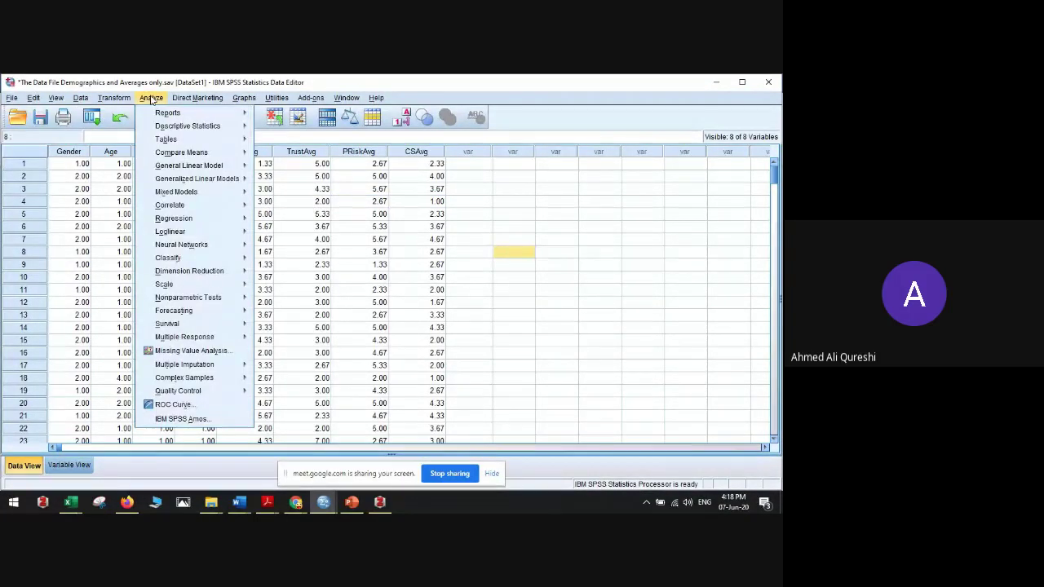
mouse_move(191, 219)
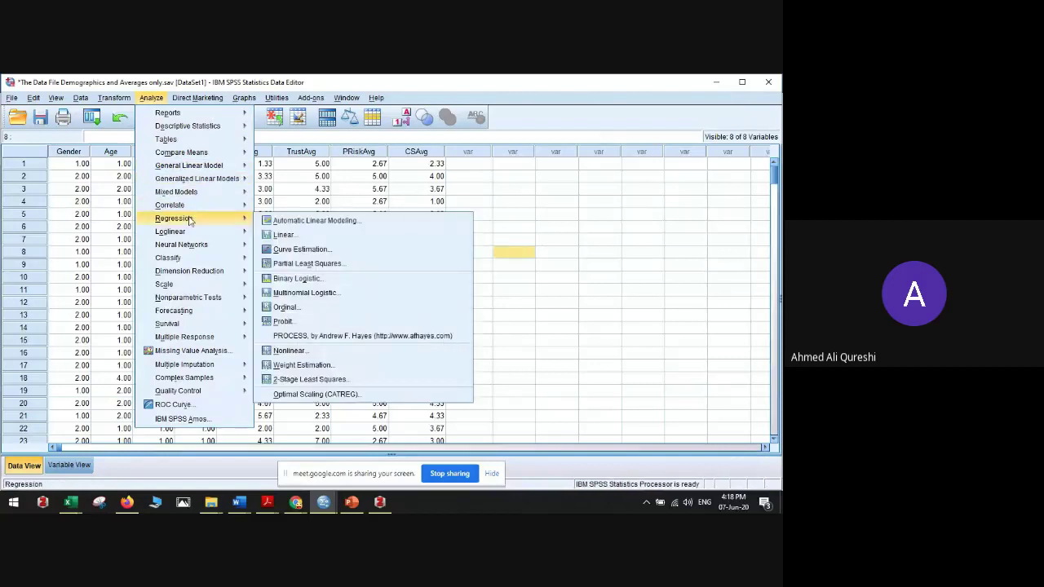
click(285, 235)
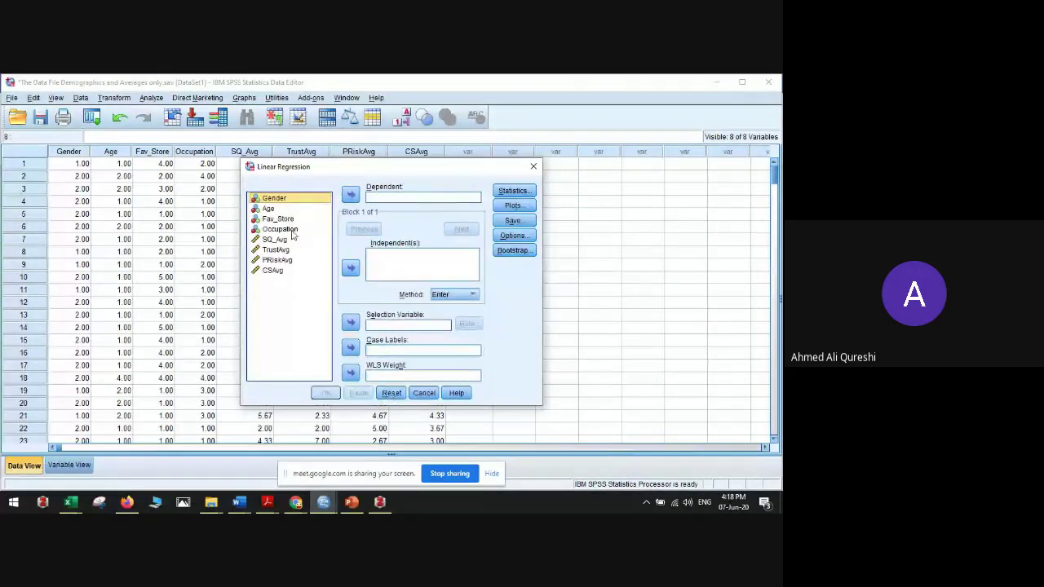
click(274, 271)
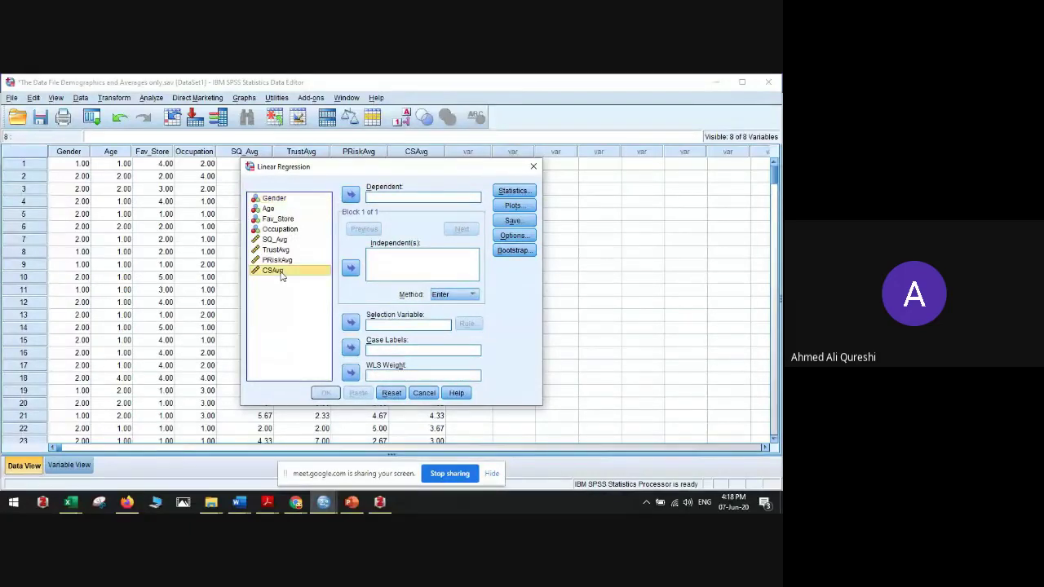
click(350, 194)
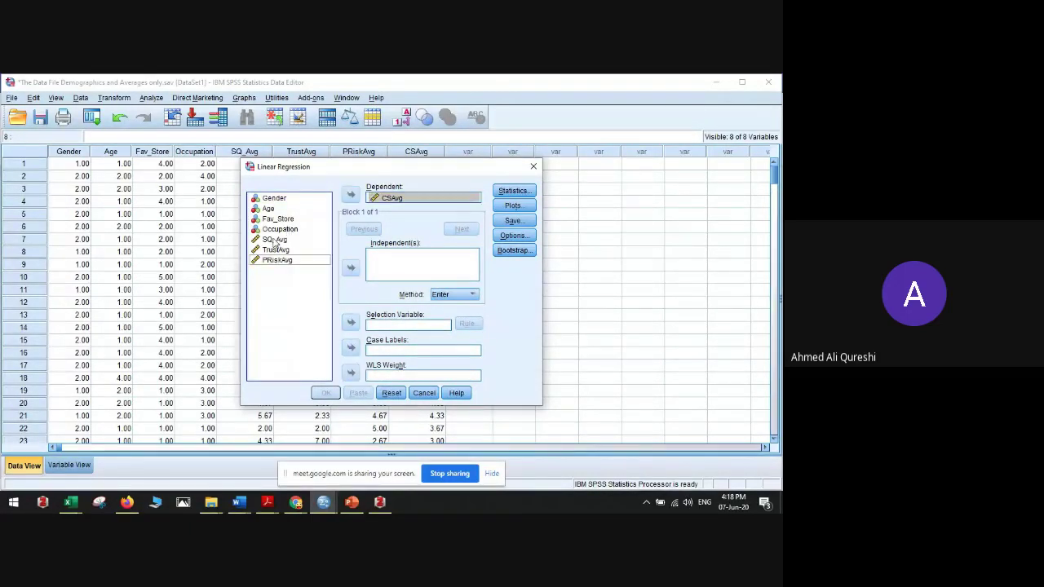
- Add SQ_Avg, TrustAvg and PRiskAvg as independent variables and run the regression
click(274, 238)
click(349, 268)
click(275, 250)
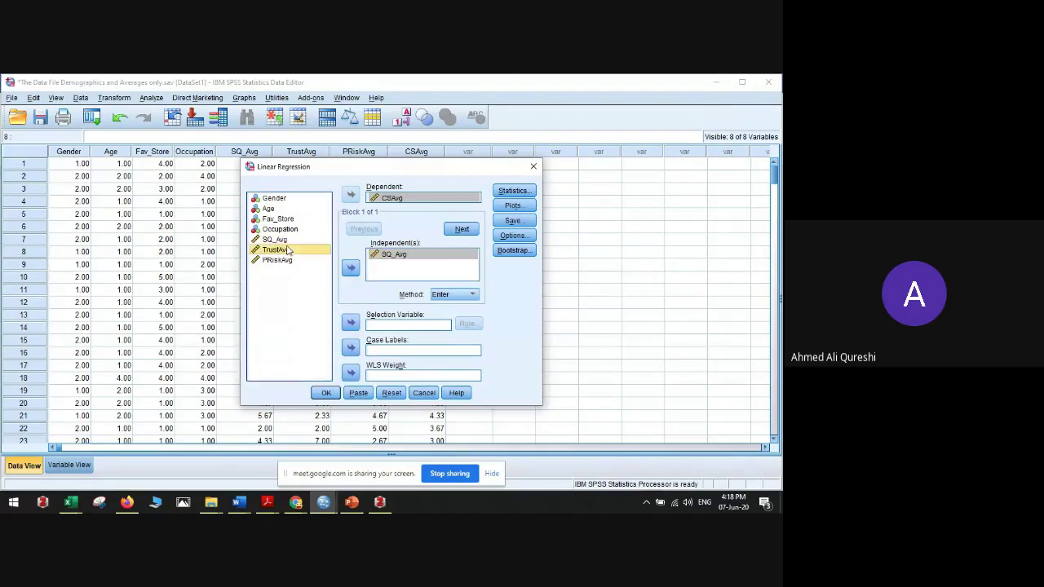
click(350, 268)
click(277, 259)
click(350, 269)
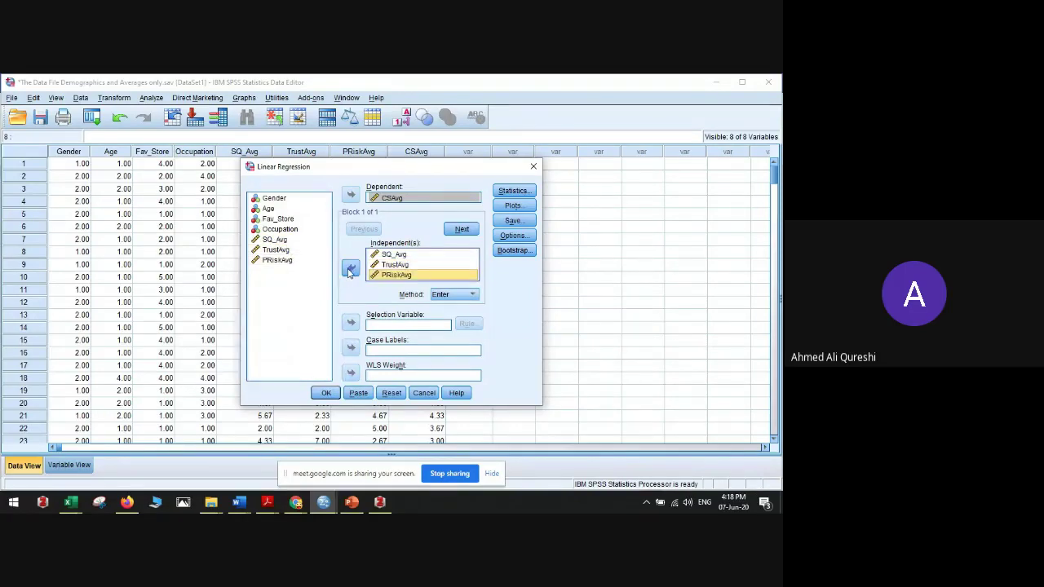
click(394, 265)
click(330, 396)
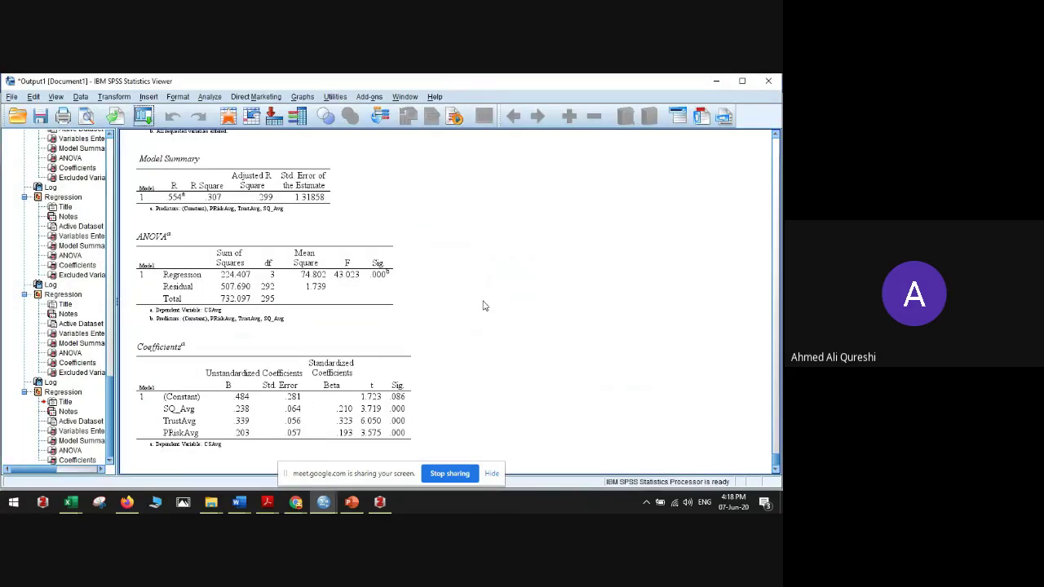
- Review the Variables Entered, Model Summary and ANOVA tables of the new regression output
scroll(483, 306, down, 3)
scroll(483, 306, up, 2)
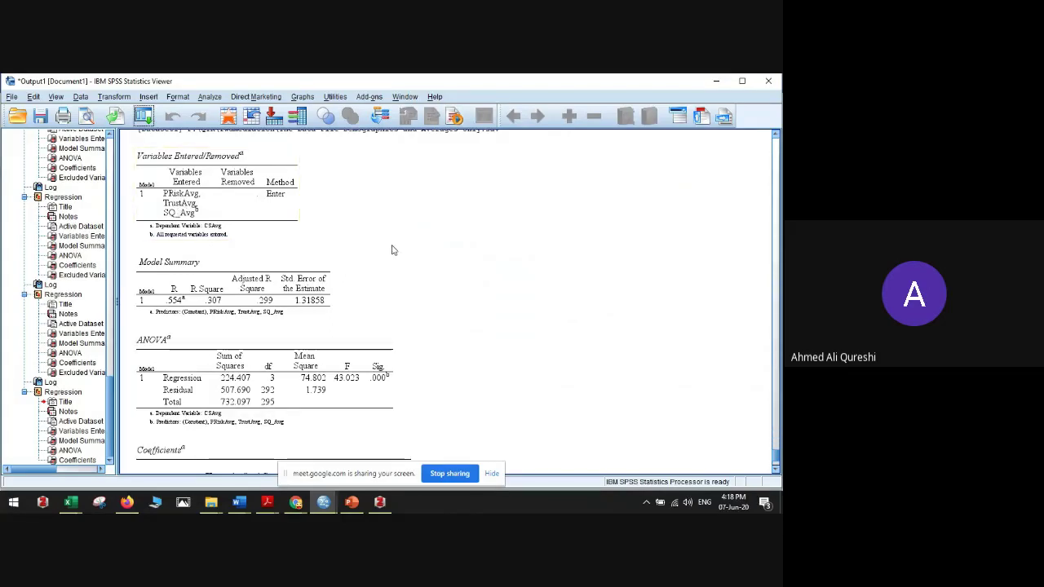
scroll(391, 249, down, 1)
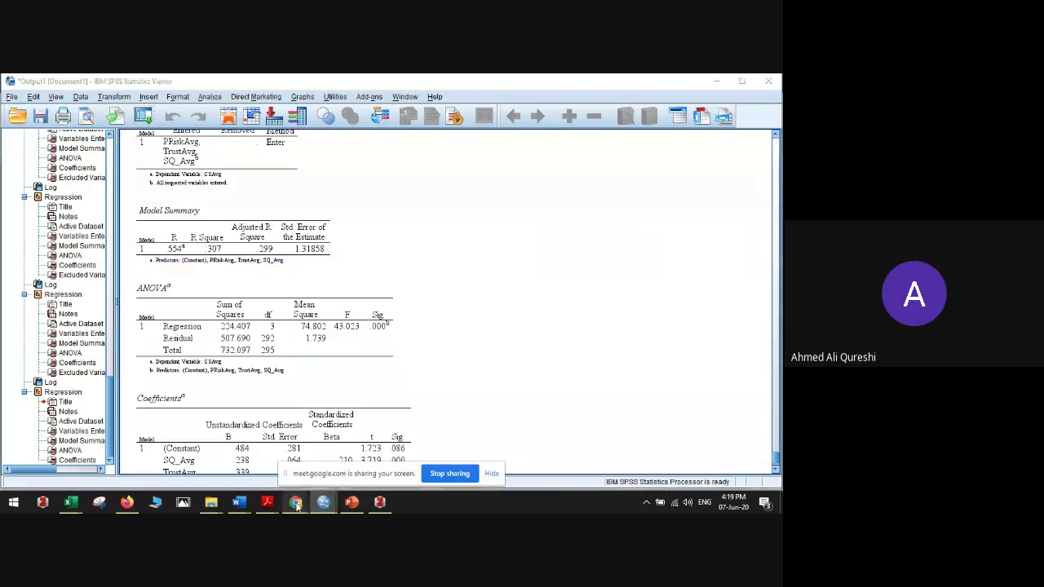
- Switch to the SPSS Survival Manual PDF in Acrobat Reader and look through the section on interpreting correlation output
mouse_move(297, 505)
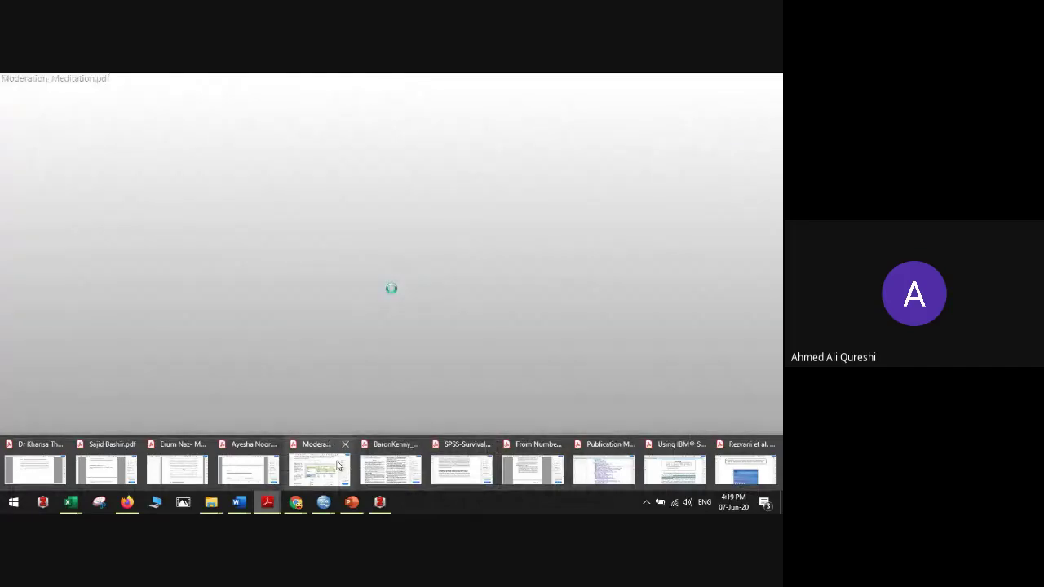
click(451, 466)
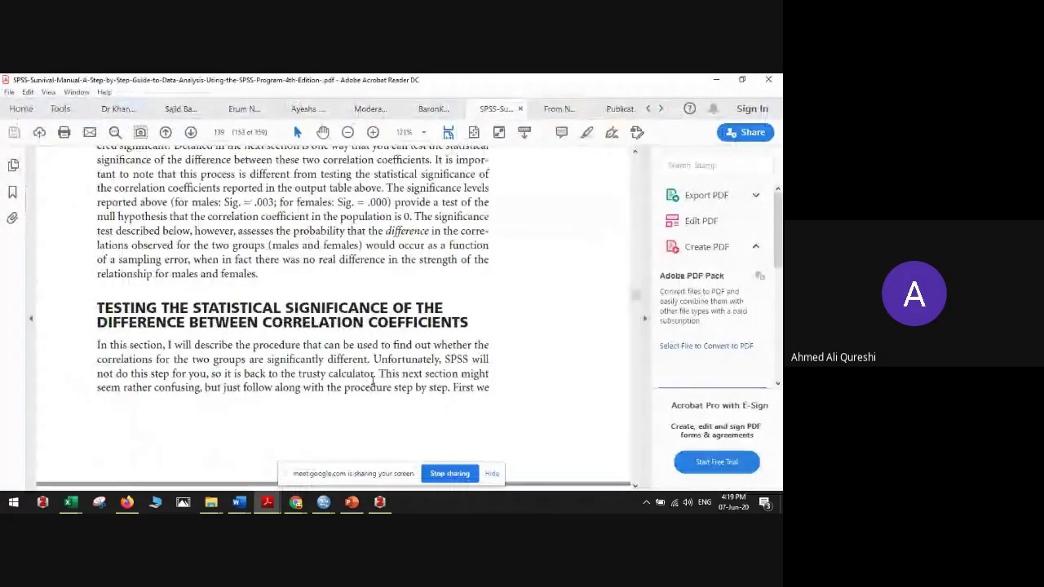
scroll(373, 381, up, 3)
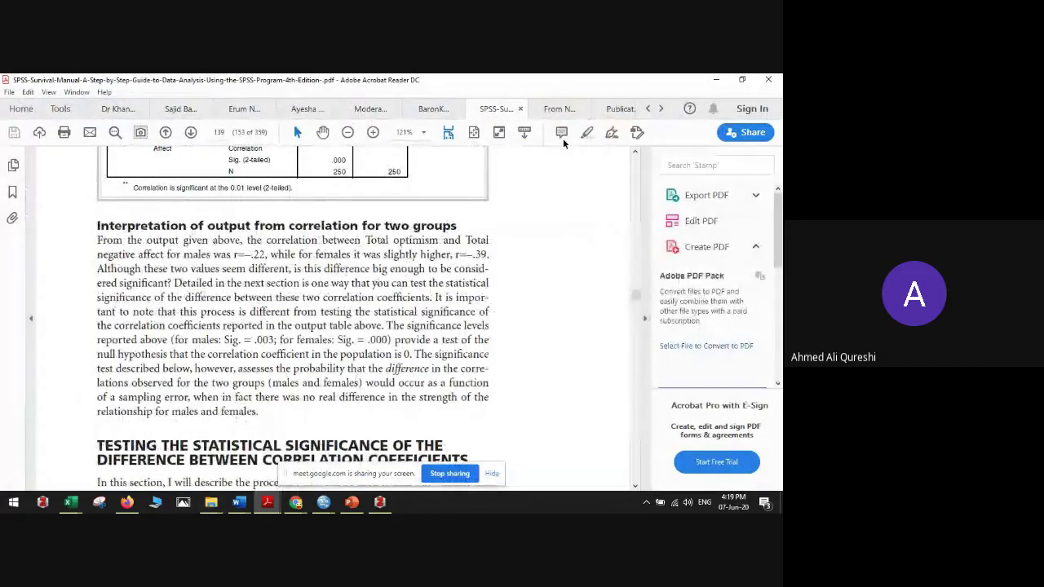
- Read the R Square explanation in the Using IBM SPSS Statistics PDF, and return to the SPSS output's Coefficients table
click(266, 501)
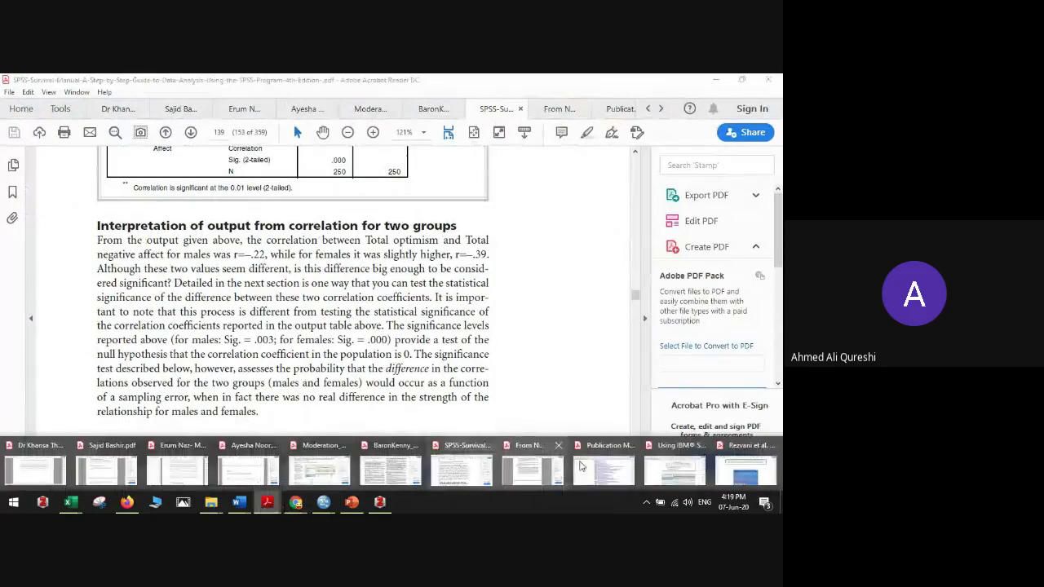
click(675, 469)
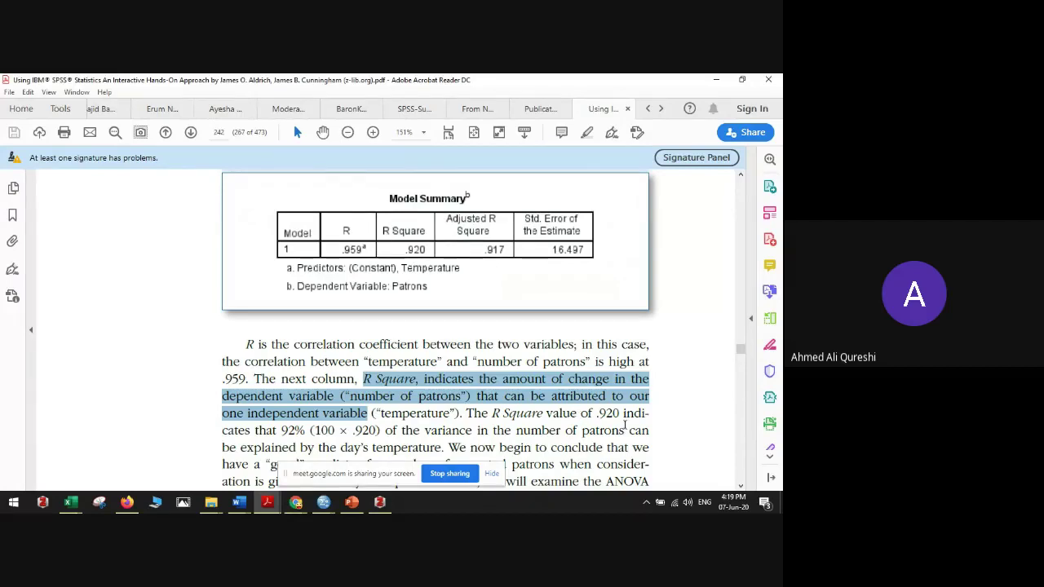
scroll(616, 415, down, 1)
double_click(288, 412)
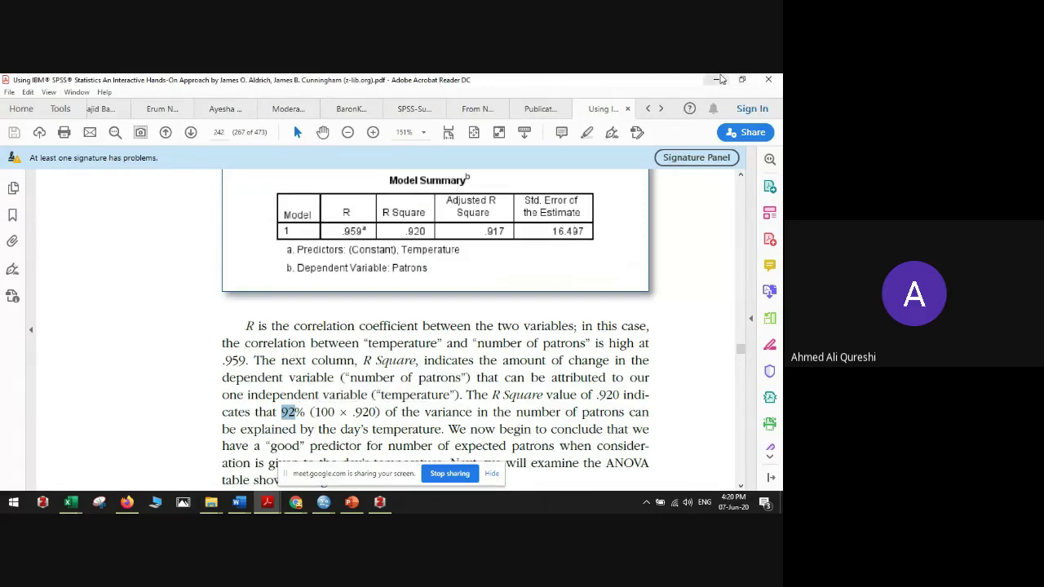
click(717, 79)
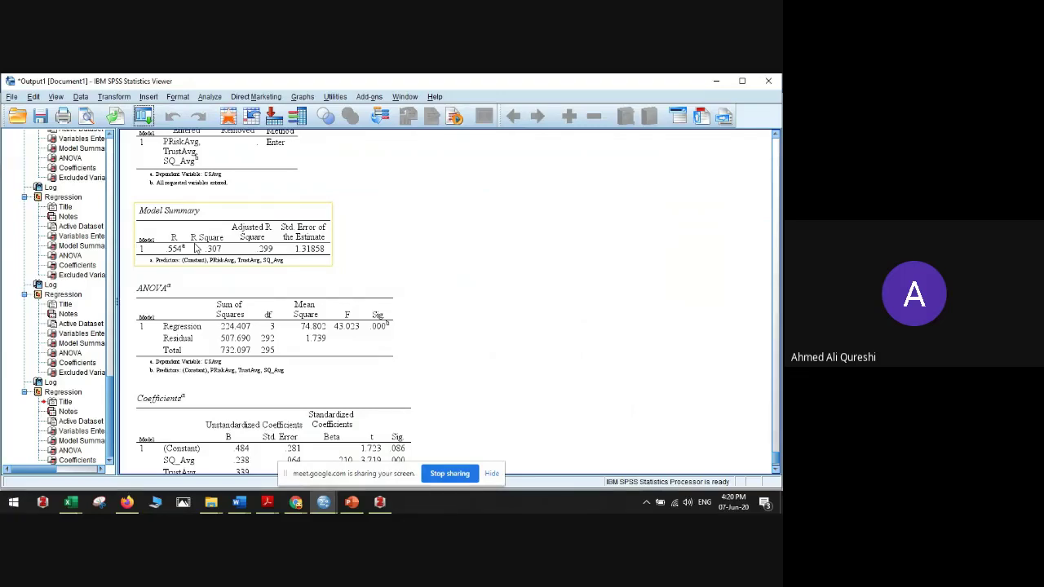
scroll(407, 314, down, 1)
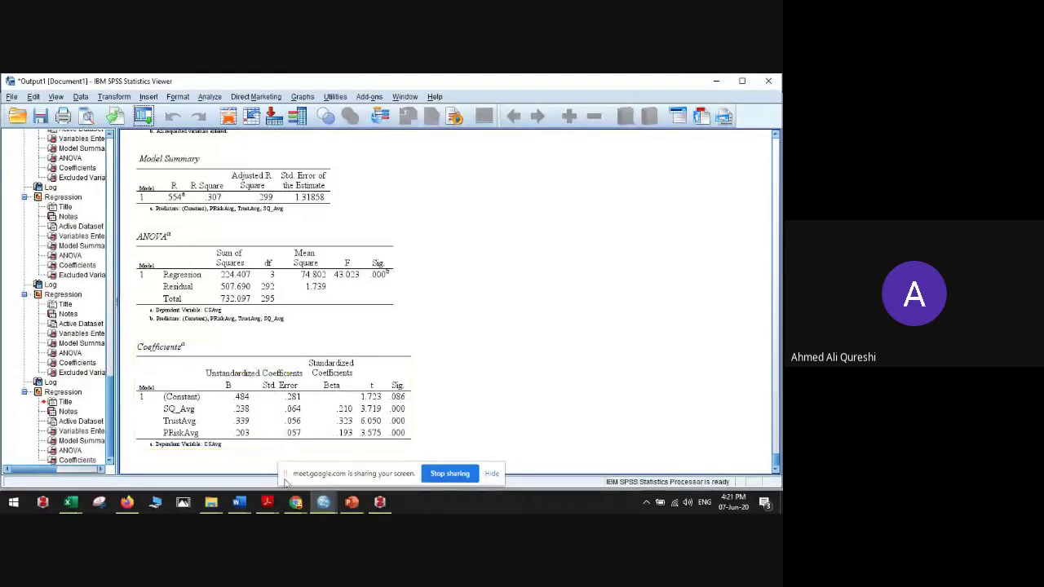
- Switch to Chrome and search Google in a new tab for "hwo to write multipe regression equation"
mouse_move(296, 499)
click(175, 453)
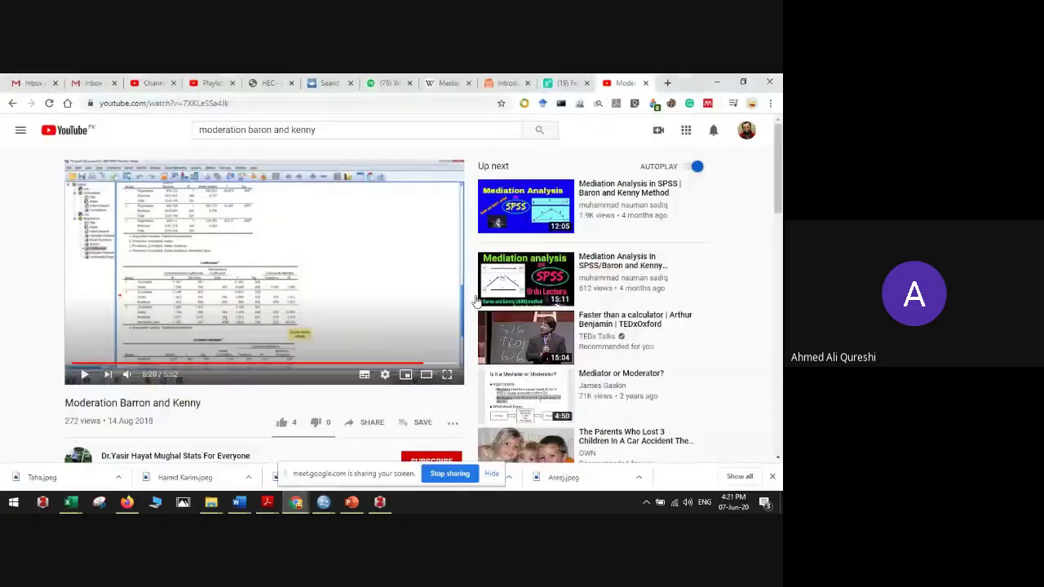
click(667, 82)
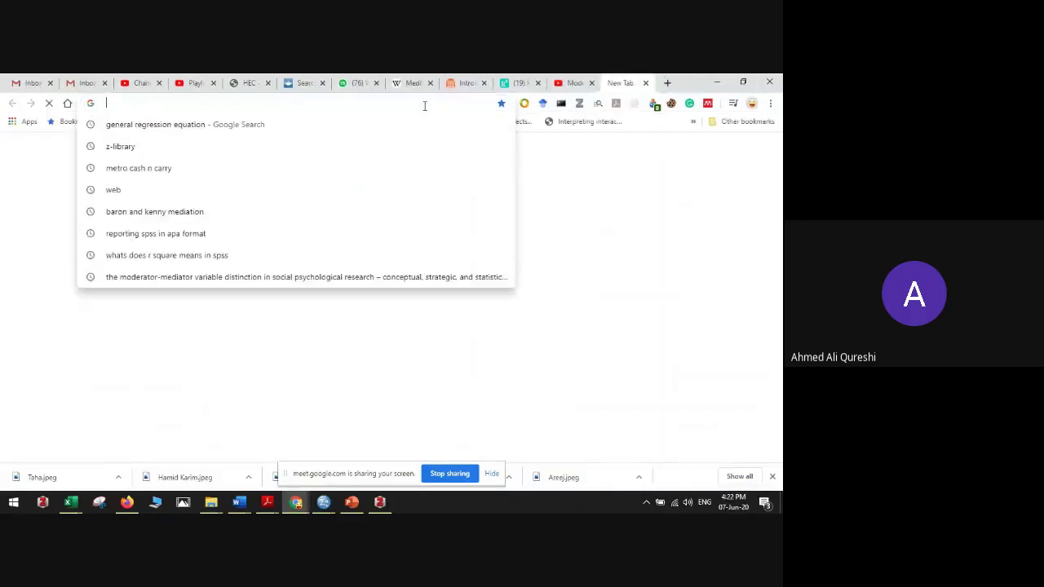
text(hwo to write )
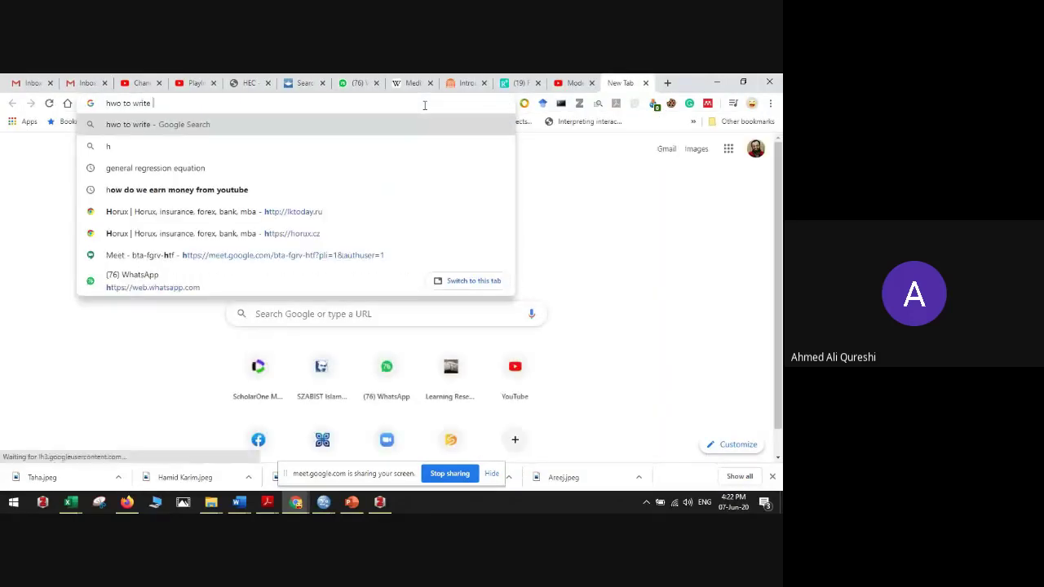
text(multipe regre)
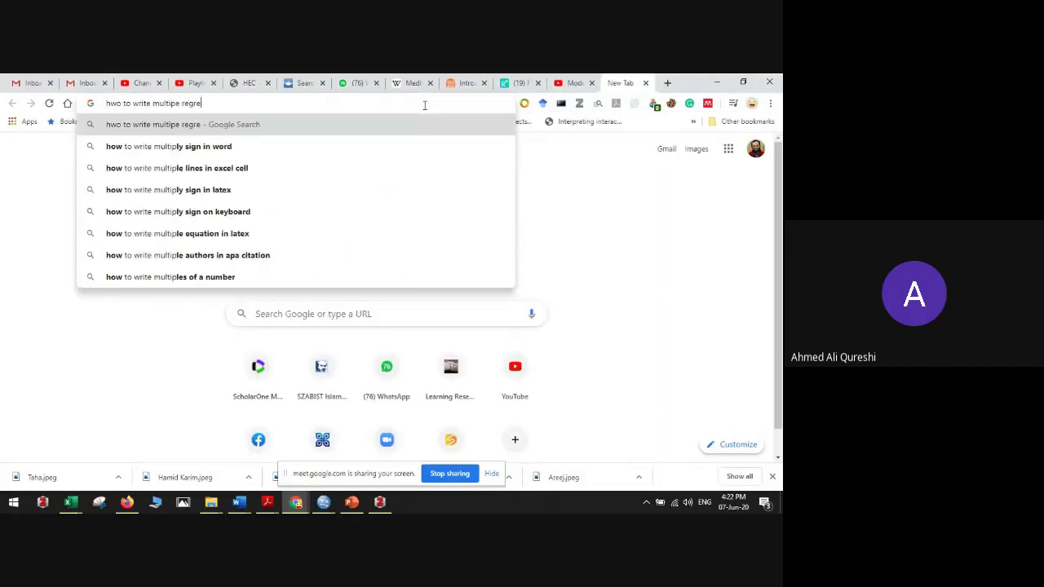
text(ssion equation)
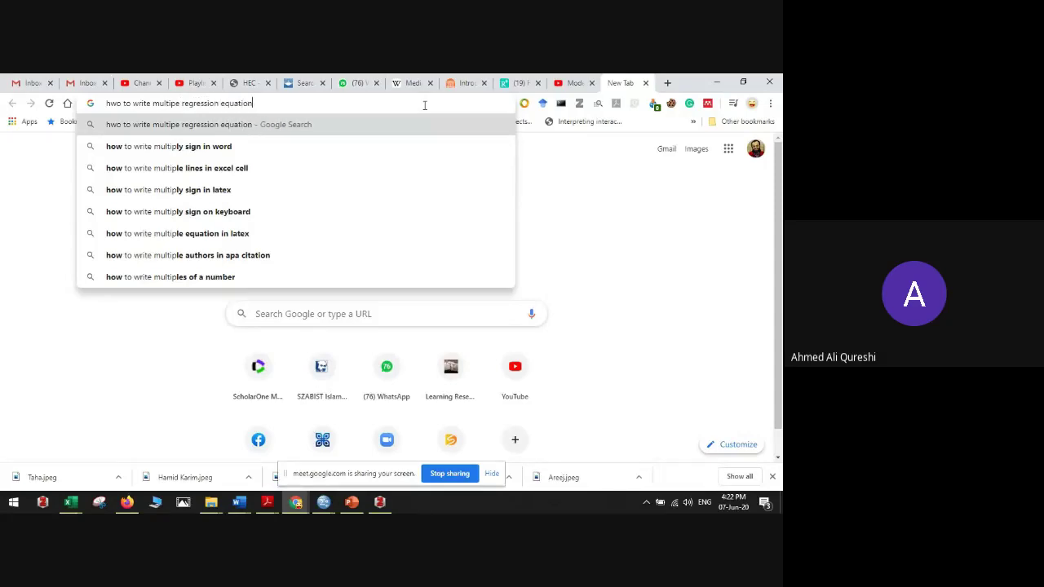
key(Return)
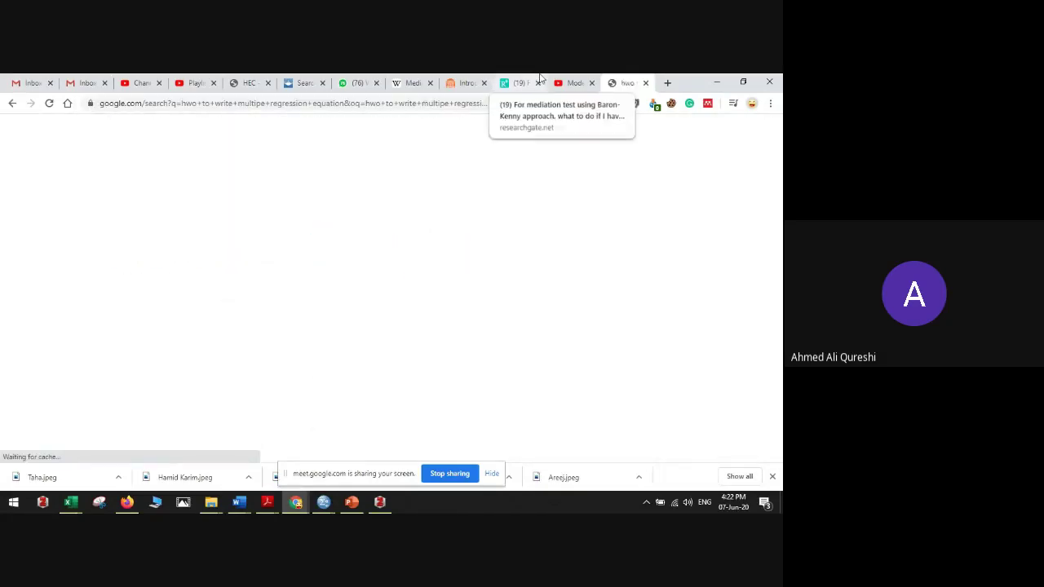
- Expand the related question "What is the equation for multiple regression?" in the search results and read its answer
scroll(579, 203, down, 4)
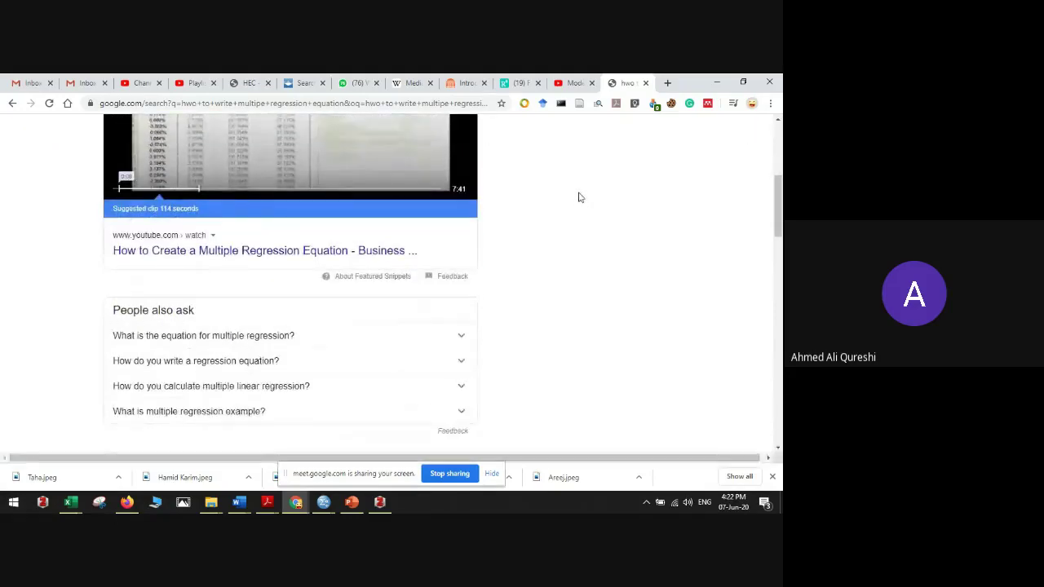
click(217, 339)
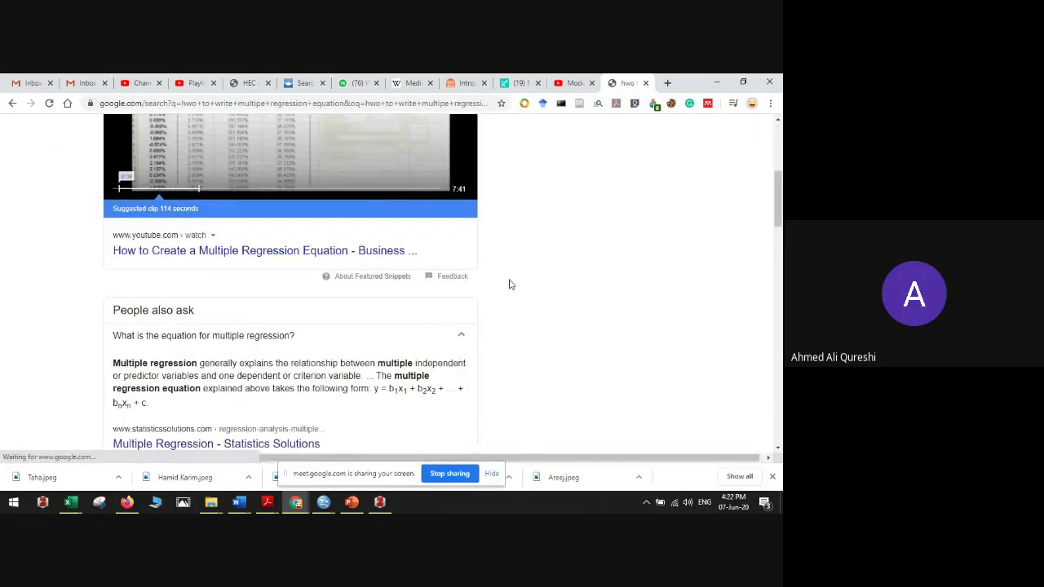
scroll(511, 284, down, 2)
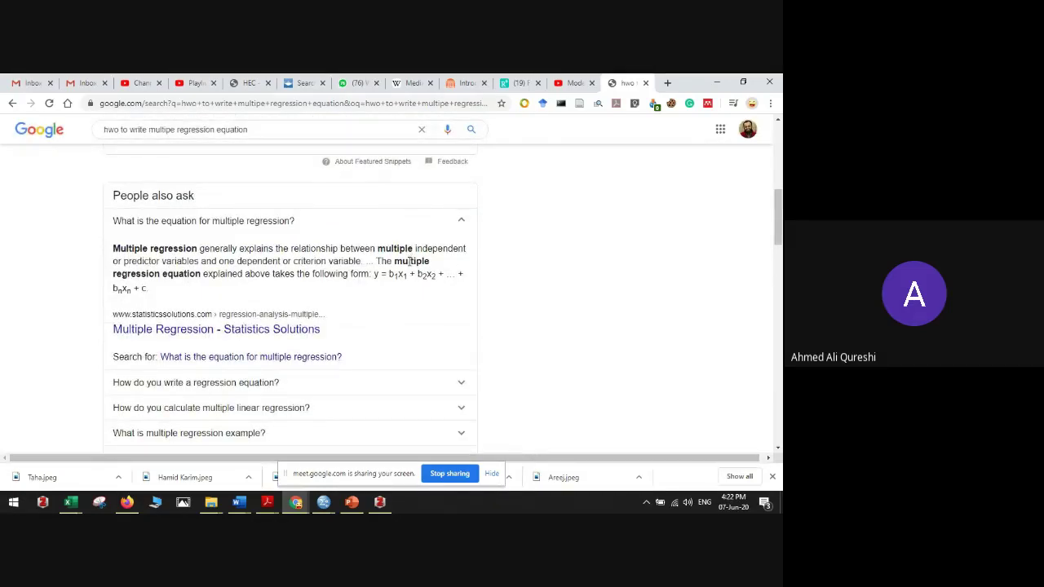
- Open the Statistics Solutions page on Multiple Regression and highlight the sentence introducing the regression equation
click(249, 334)
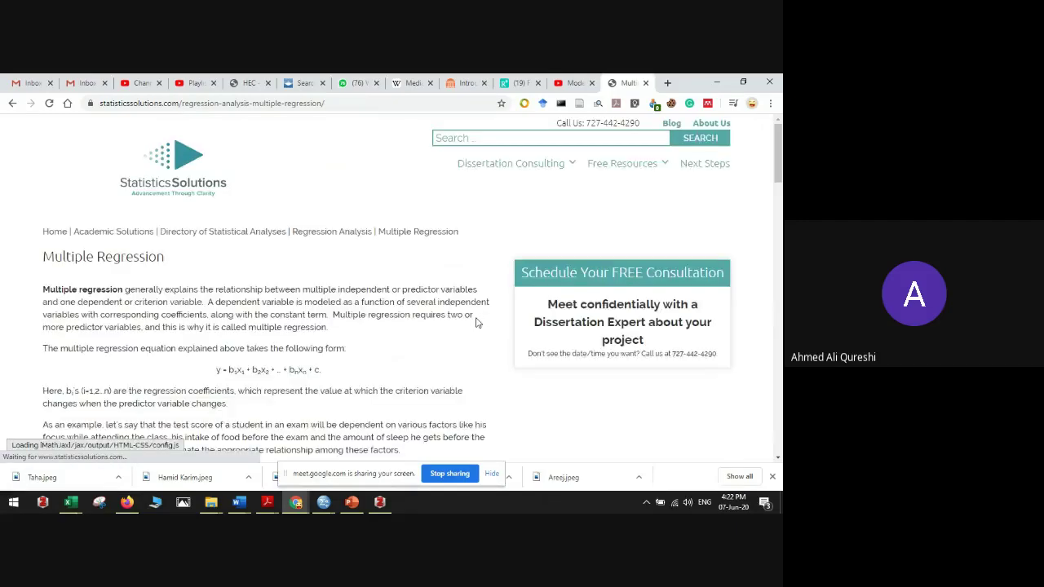
scroll(410, 305, down, 1)
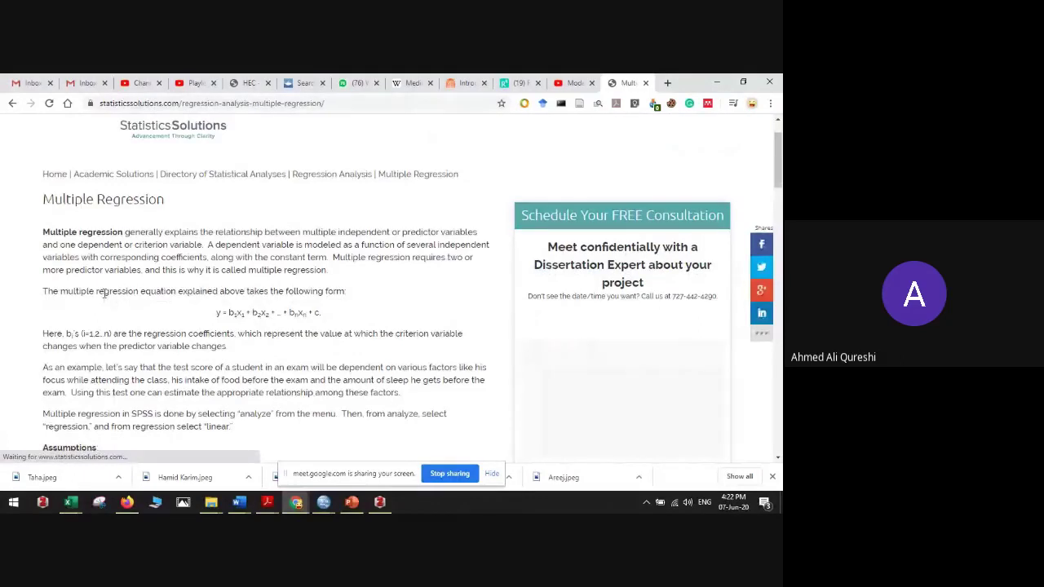
drag(104, 293, 312, 293)
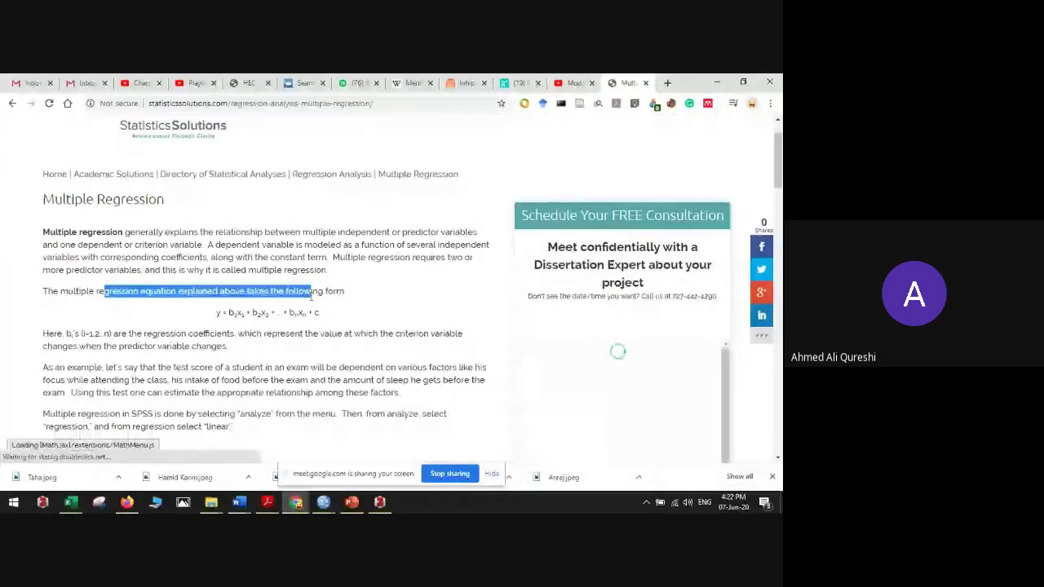
- Highlight the general multiple regression equation on the Statistics Solutions page, and switch to Document2 in Word
drag(216, 313, 321, 317)
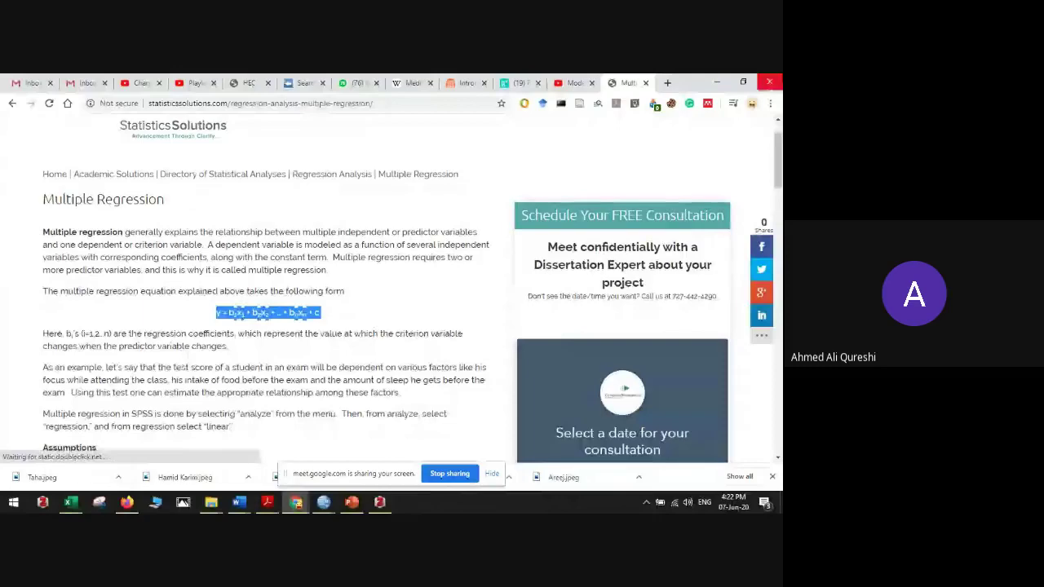
click(716, 82)
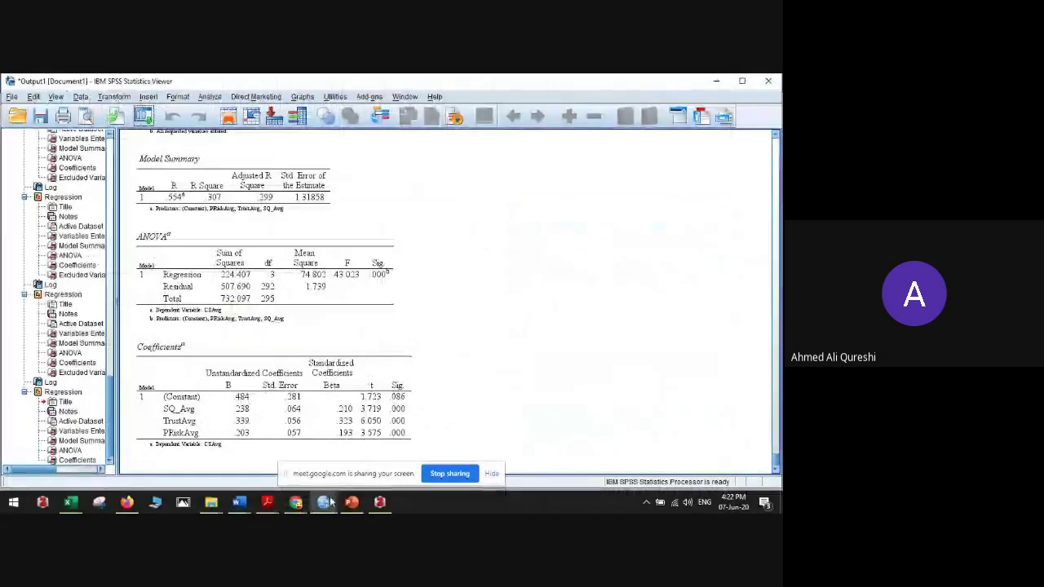
mouse_move(239, 501)
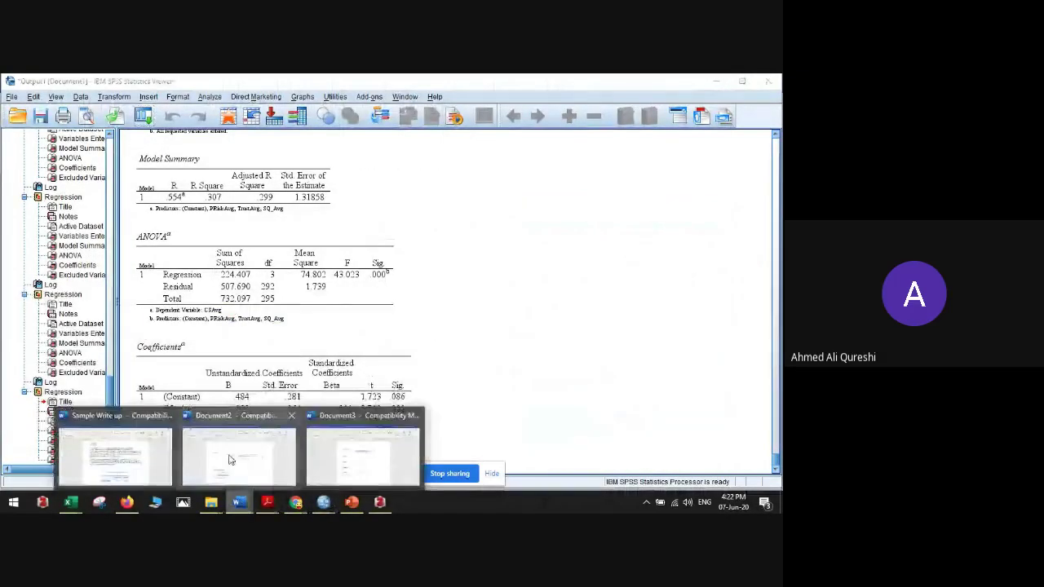
click(234, 462)
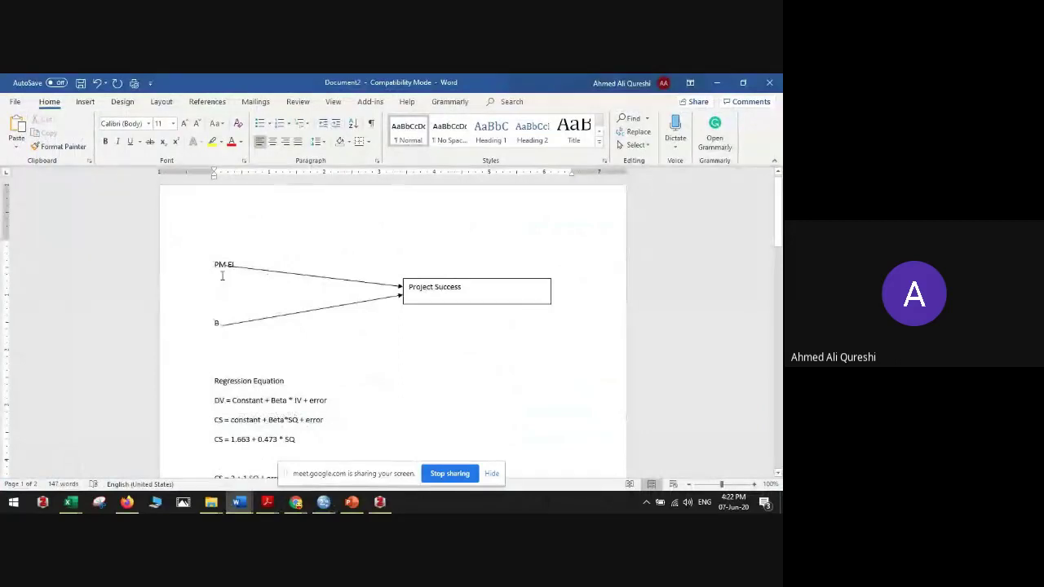
- Replace the diagram label B with "Stakeholder Mngt" and add blank lines beneath it
double_click(216, 323)
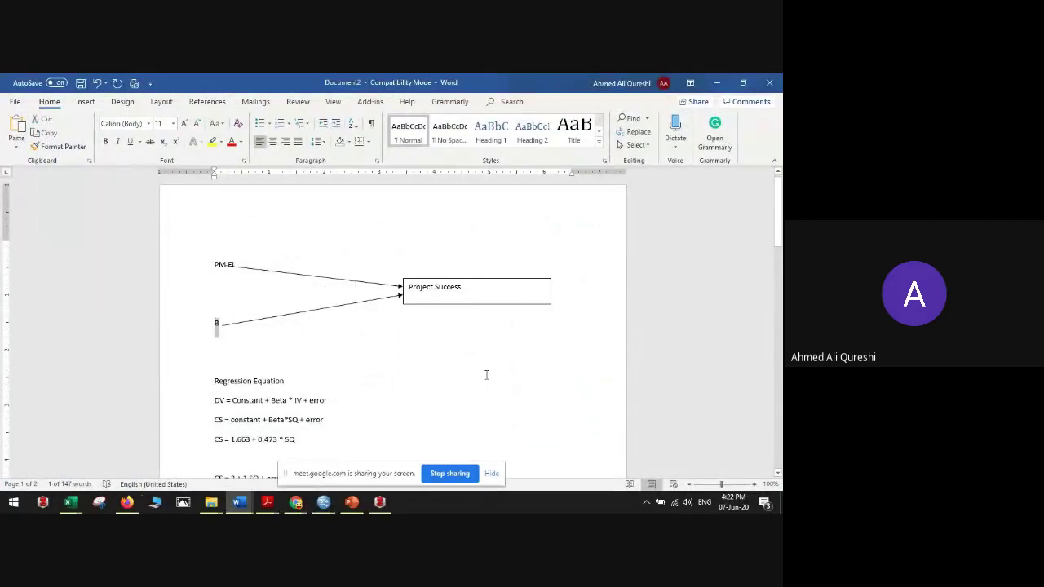
text(Sta)
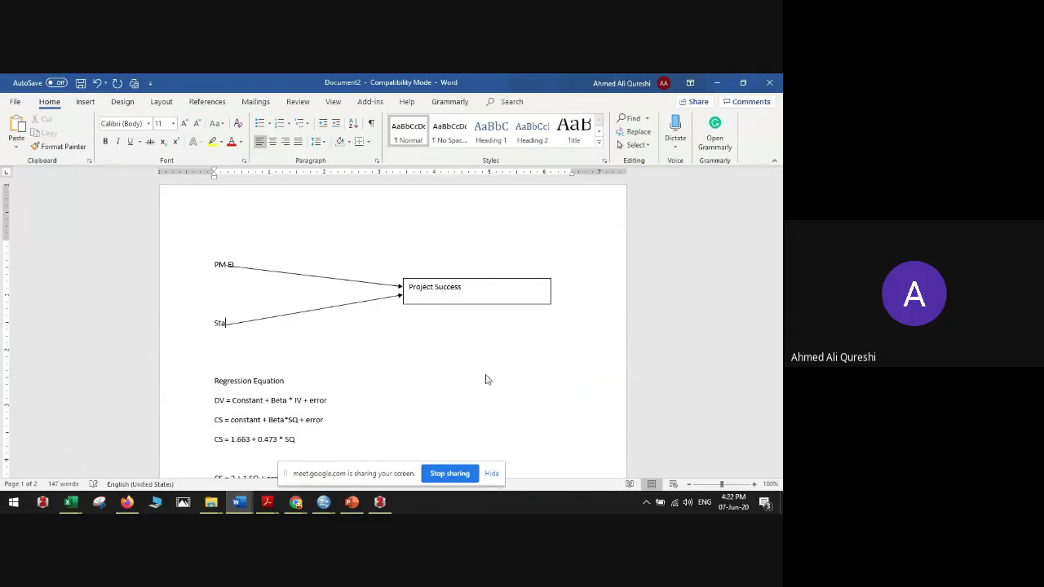
text(keholder Mngt)
key(Return)
key(Return)
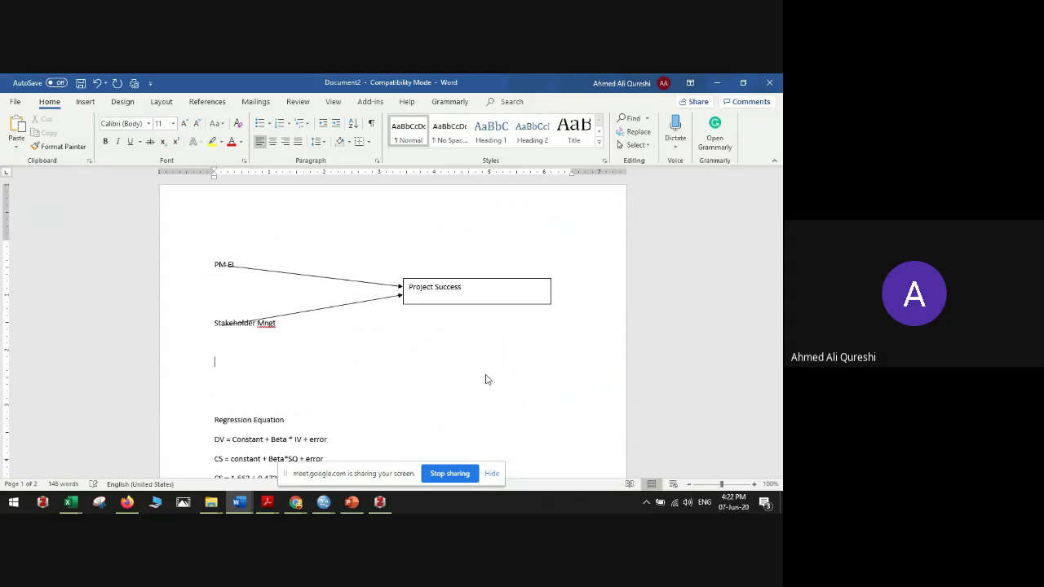
- Write a multiple regression equation for PS from a constant, B1 * PMEI, B2*Stakeholder Management and an error term below the diagram
text(PS=)
text( Cos)
text(stact )
text( + )
text(B1)
text( * PMEI)
text( + B2)
text(*St)
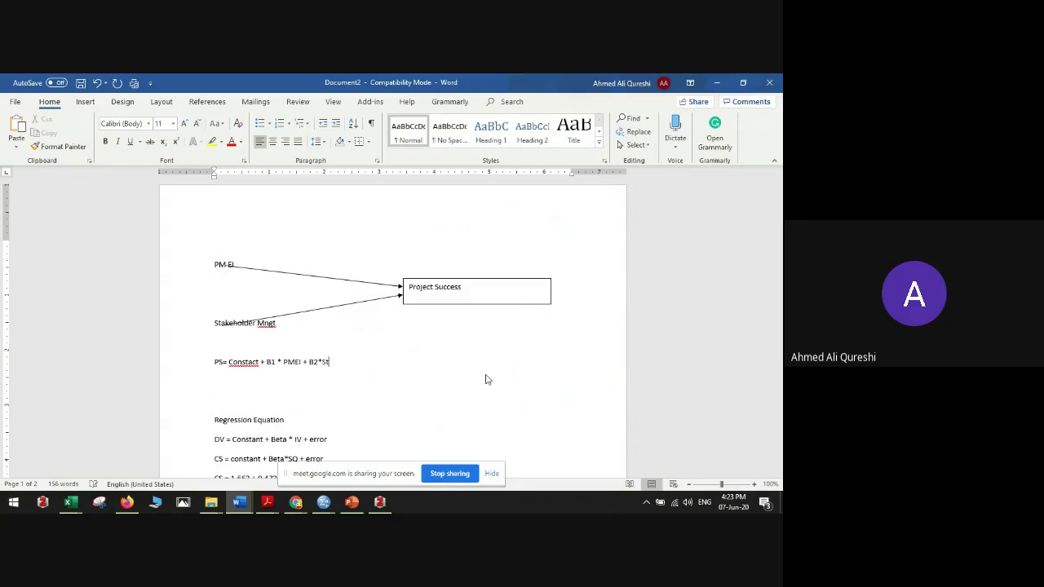
text(khoakeholder Management + error term)
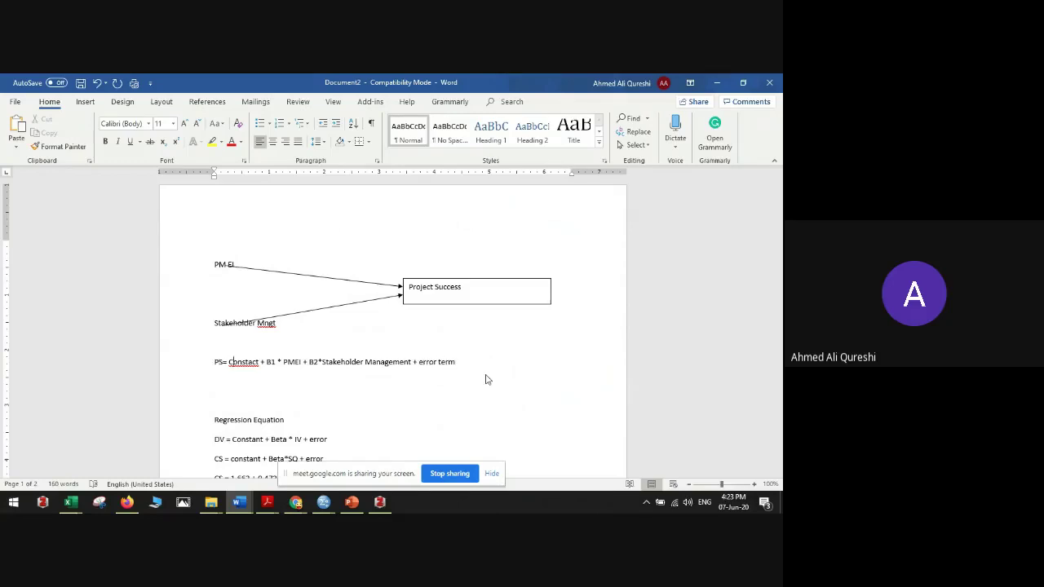
- Correct the misspelled constant term in the PS equation to "Constant" and highlight the whole equation
key(BackSpace)
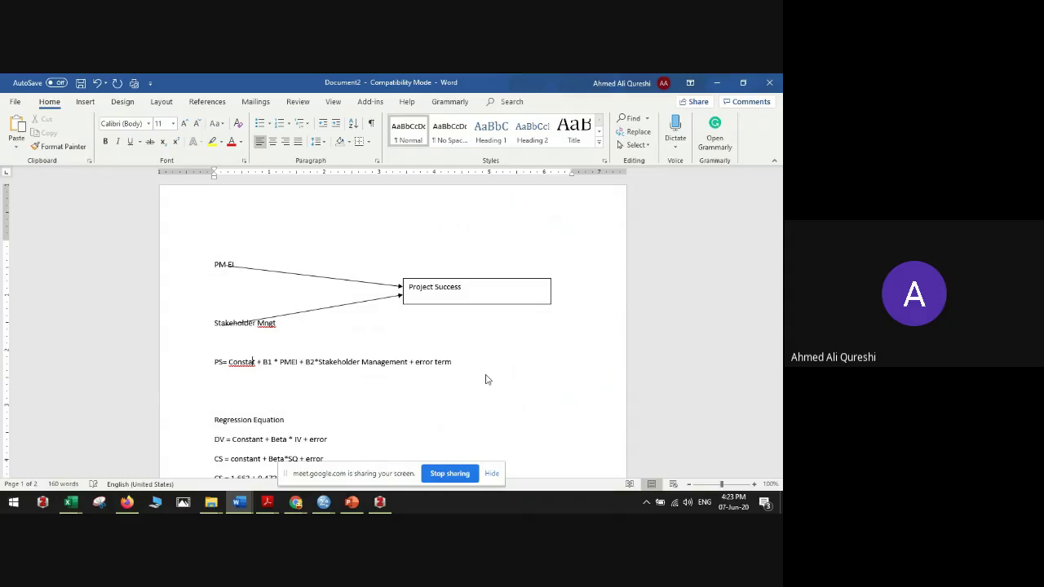
text(n)
key(Home)
key(shift+End)
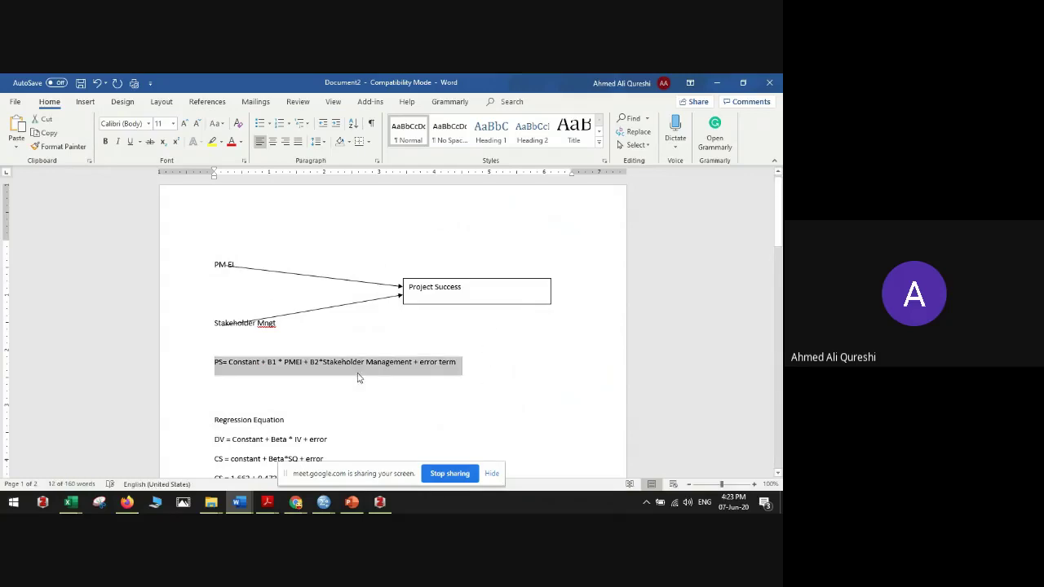
- Add blank lines below the PS equation, and copy the latest regression's Coefficients table from the SPSS output
key(Down)
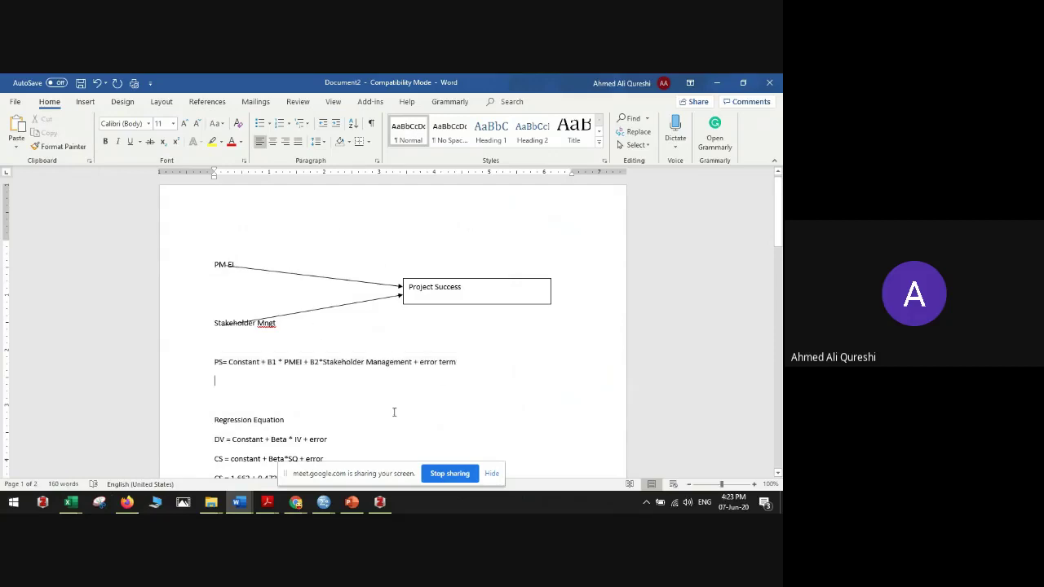
key(Return)
key(Return)
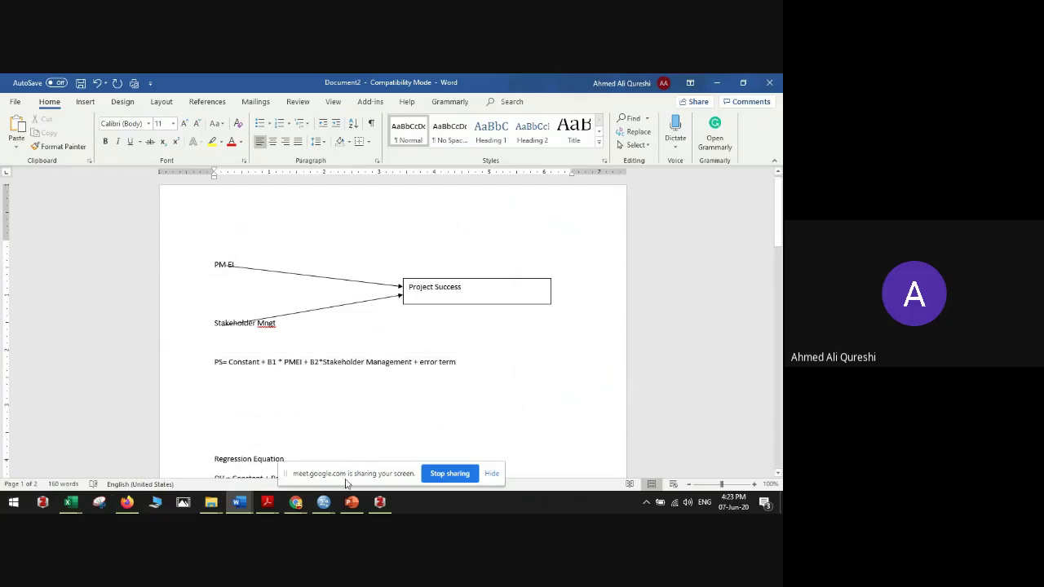
mouse_move(323, 502)
click(391, 466)
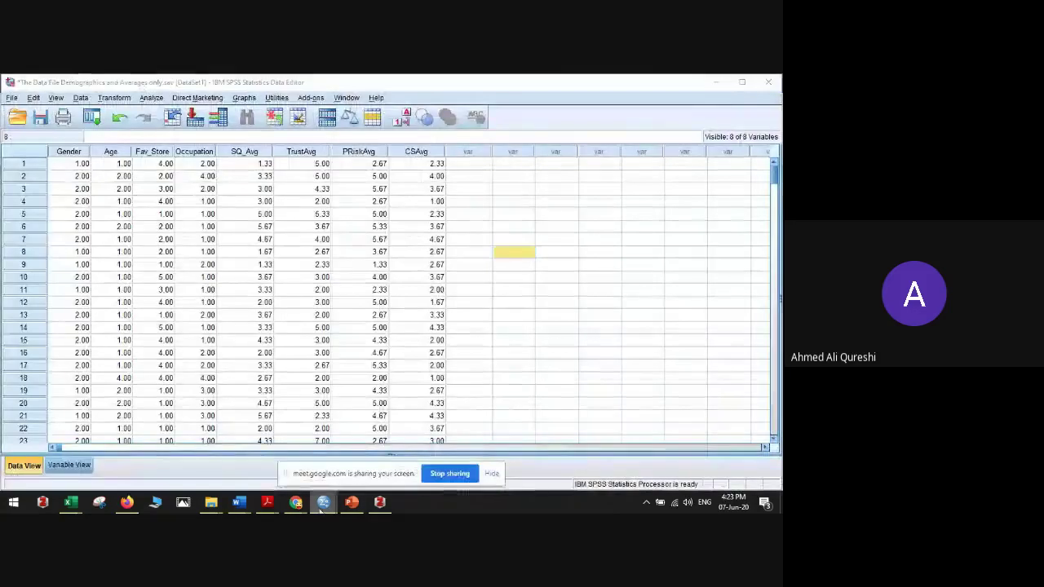
click(322, 455)
right_click(254, 423)
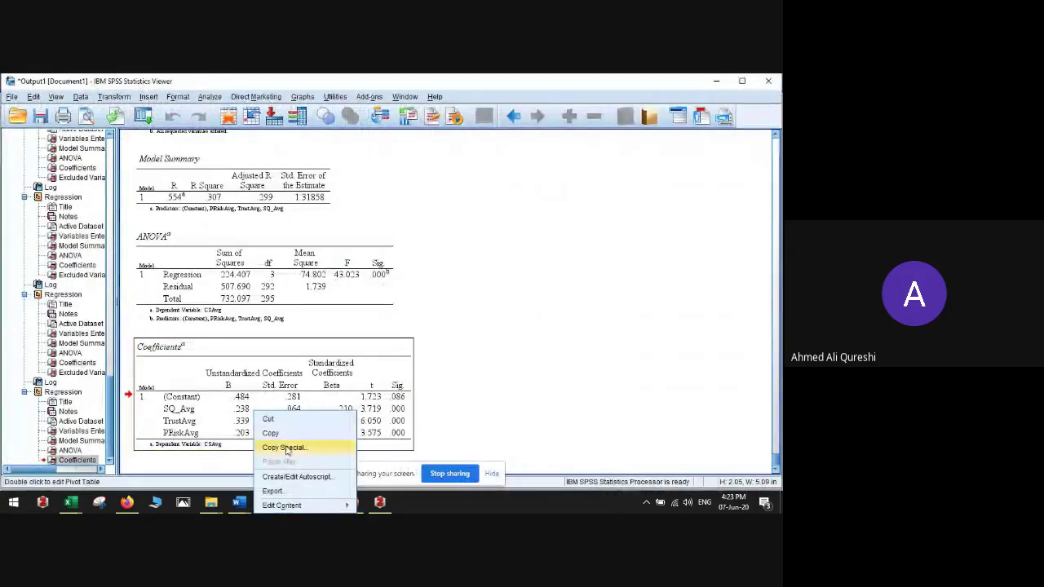
click(280, 433)
- Return to Document2 in Word and paste the Coefficients table below the PS equation
click(715, 81)
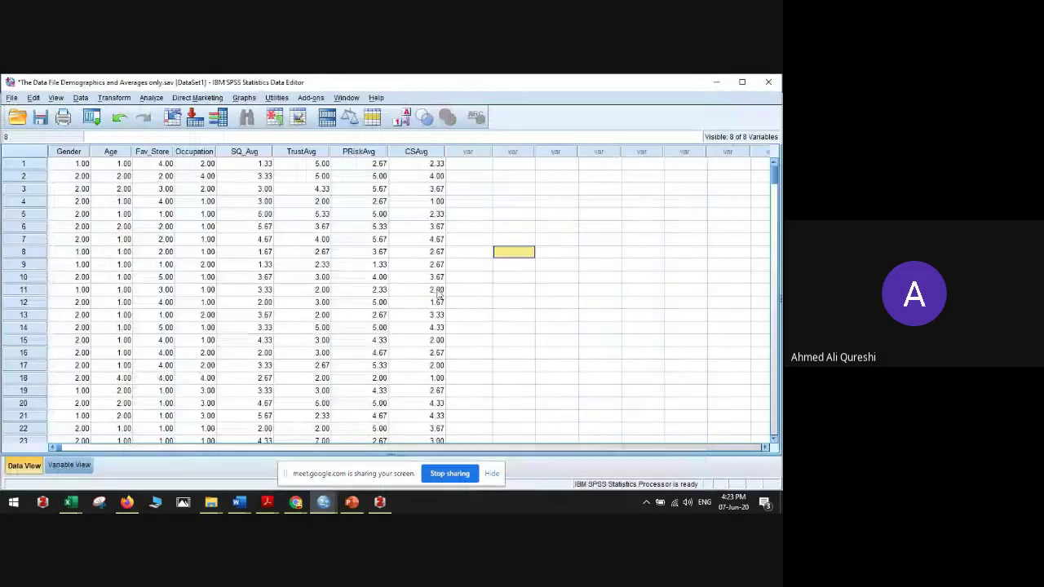
mouse_move(238, 501)
click(244, 469)
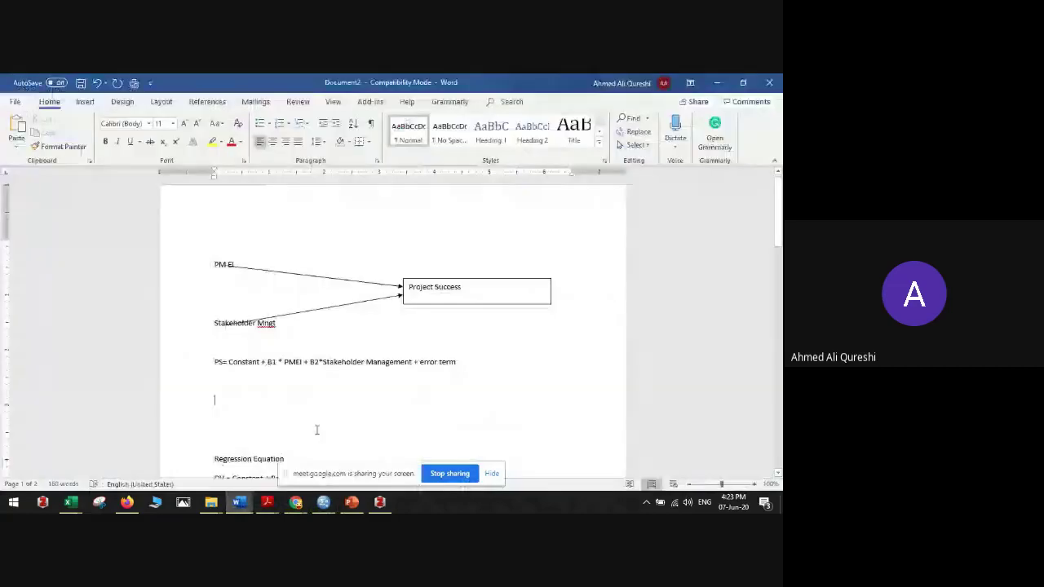
key(ctrl+v)
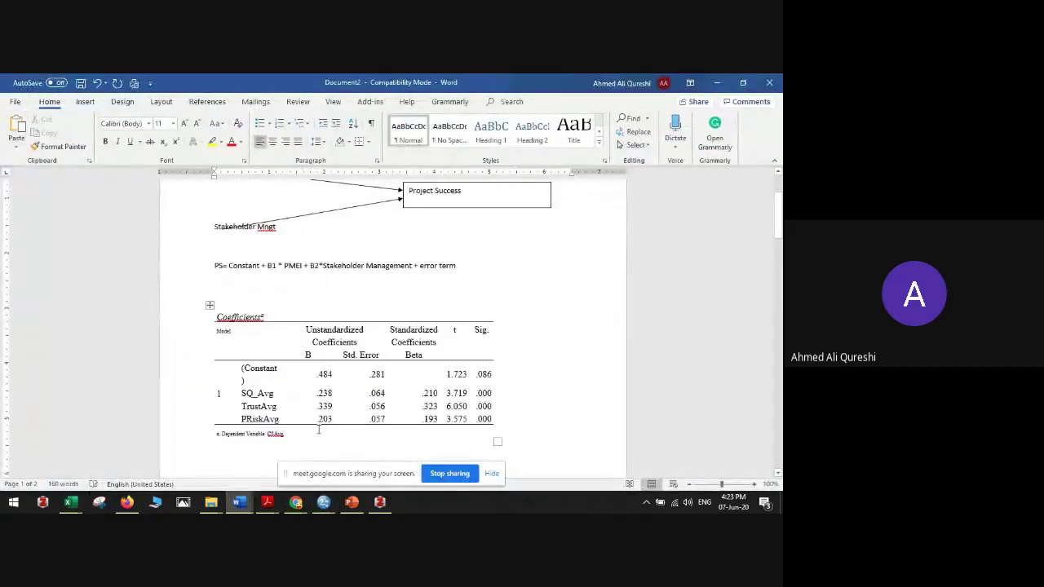
scroll(383, 407, down, 1)
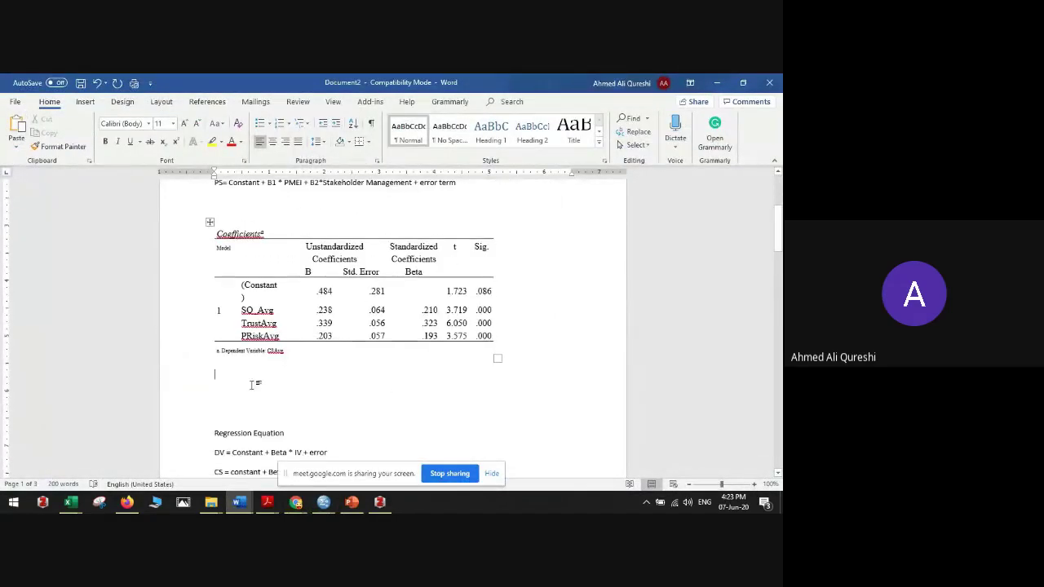
- Start a new equation "DV = .484 +" below the table, copying the constant's B value from it
key(Return)
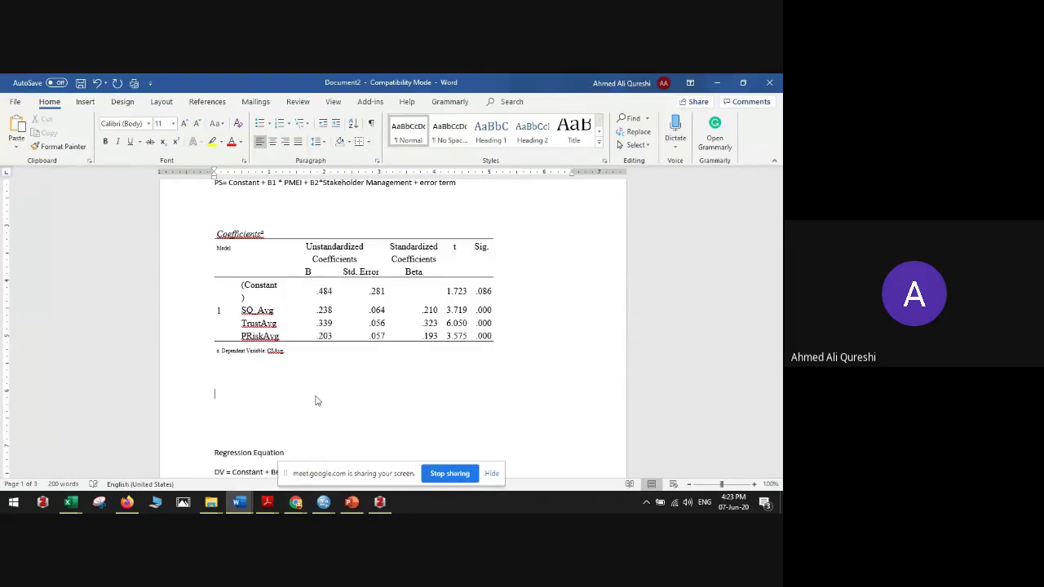
text(DV =)
double_click(323, 291)
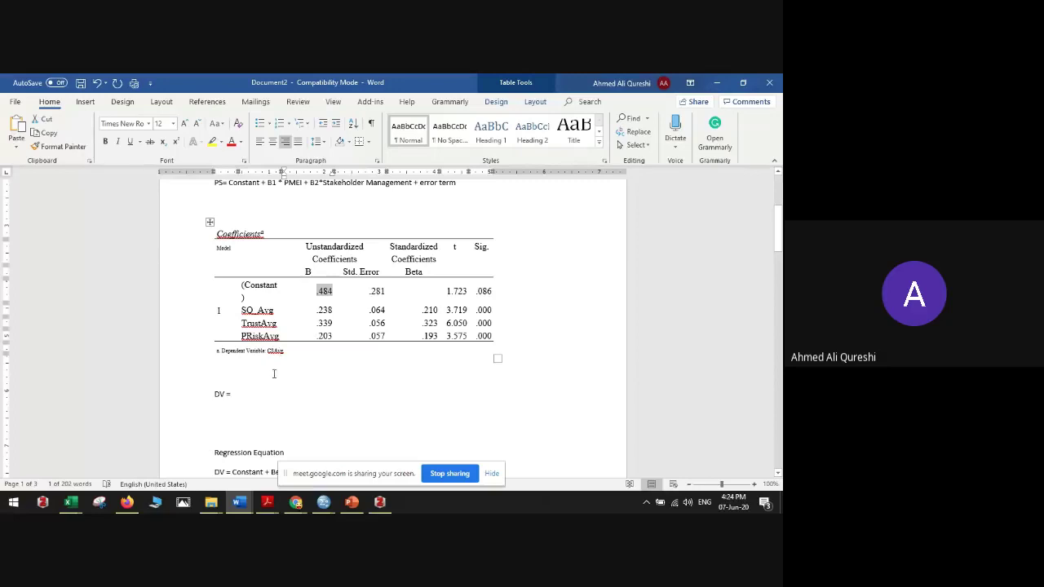
key(ctrl+c)
click(247, 394)
key(ctrl+v)
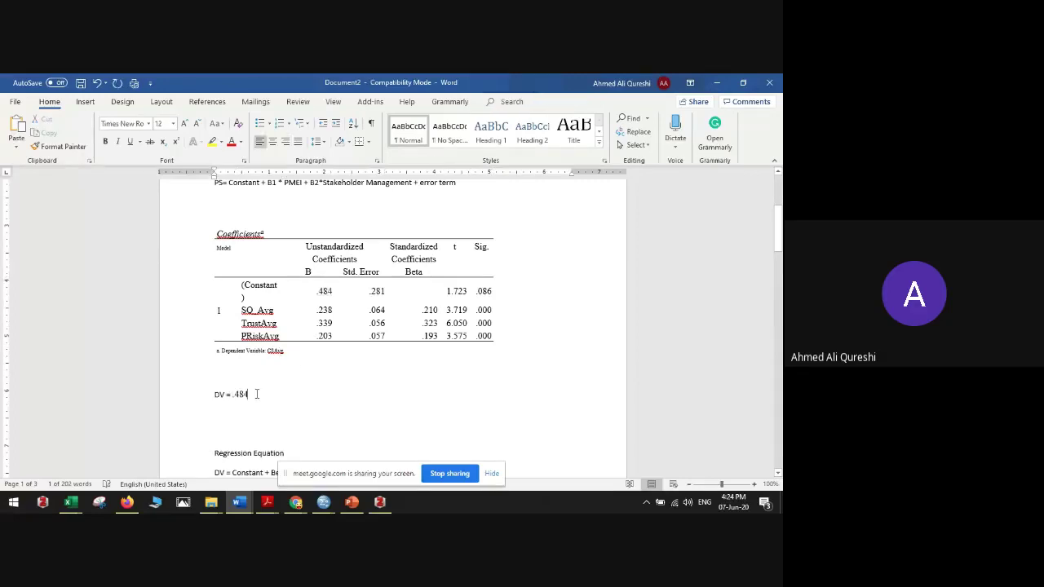
text(+)
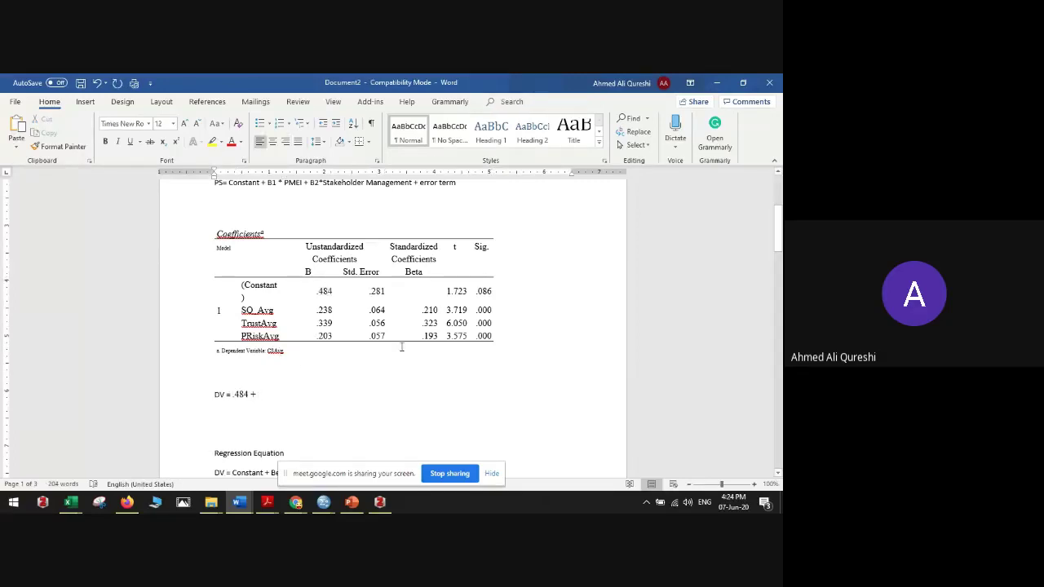
- Complete the DV equation with the terms ".238 SQ + .339*Trust + .057*Risk + error term"
double_click(323, 310)
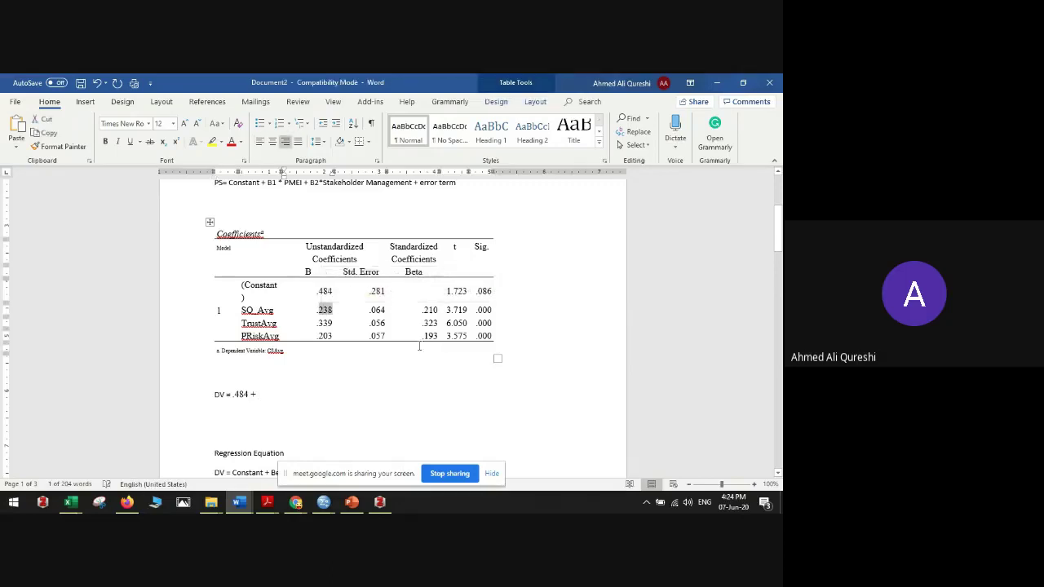
click(280, 398)
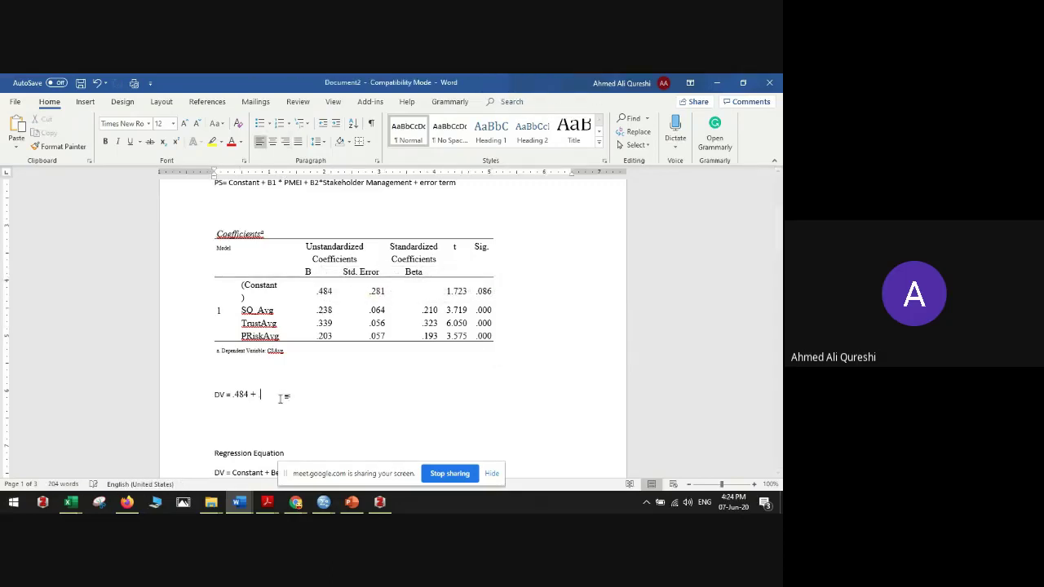
key(ctrl+v)
key(BackSpace)
text(SQ + .339*Trust + )
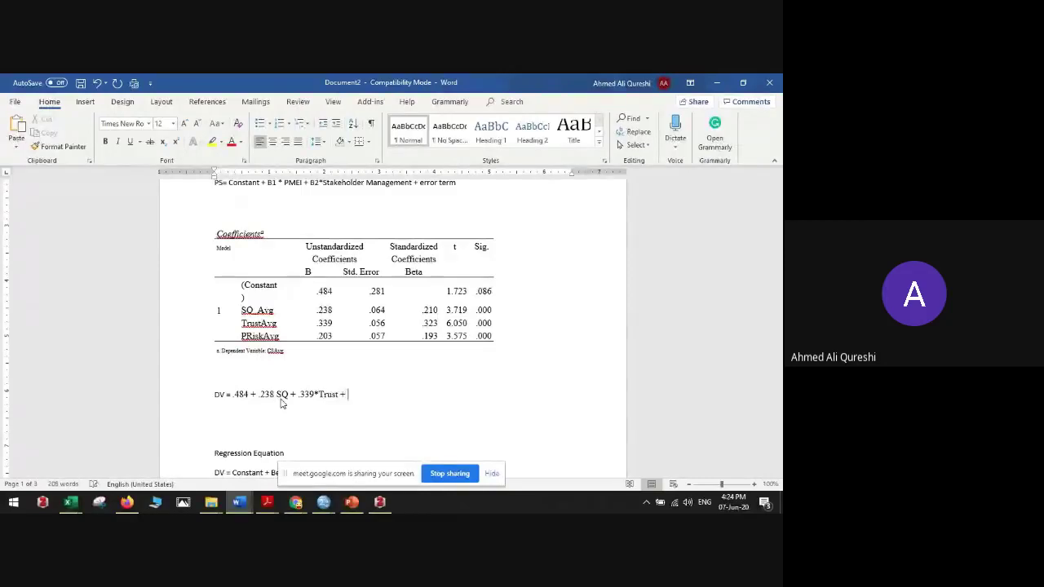
text(.057*)
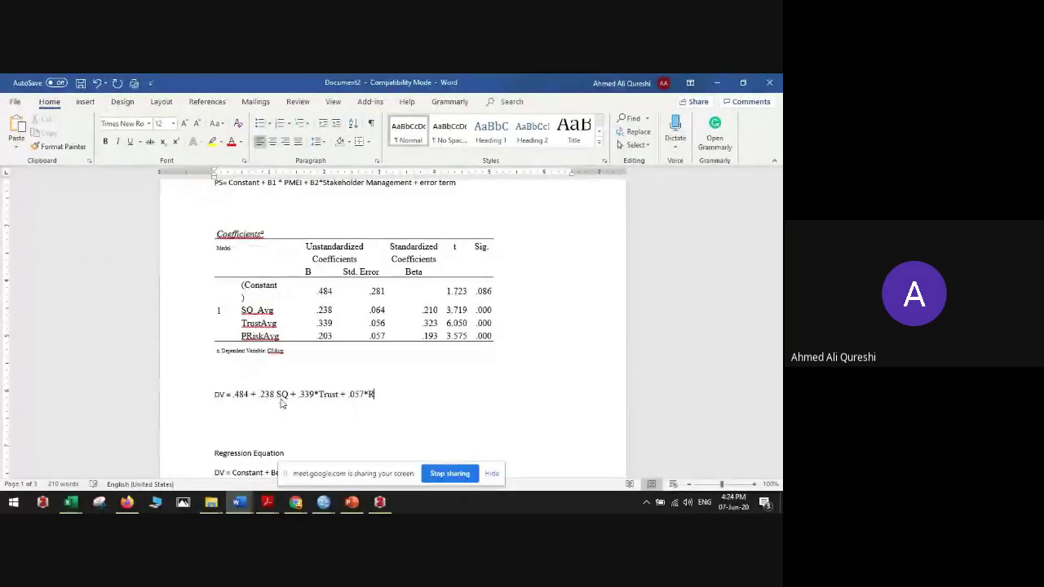
text(Risk + error term)
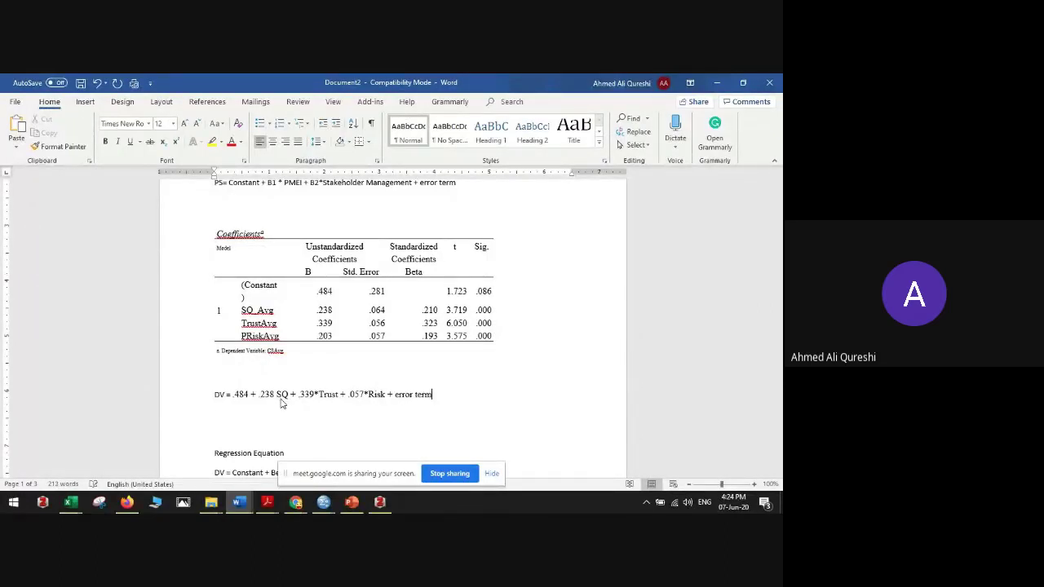
- Highlight the whole DV equation and its SQ term to review them
drag(441, 394, 213, 395)
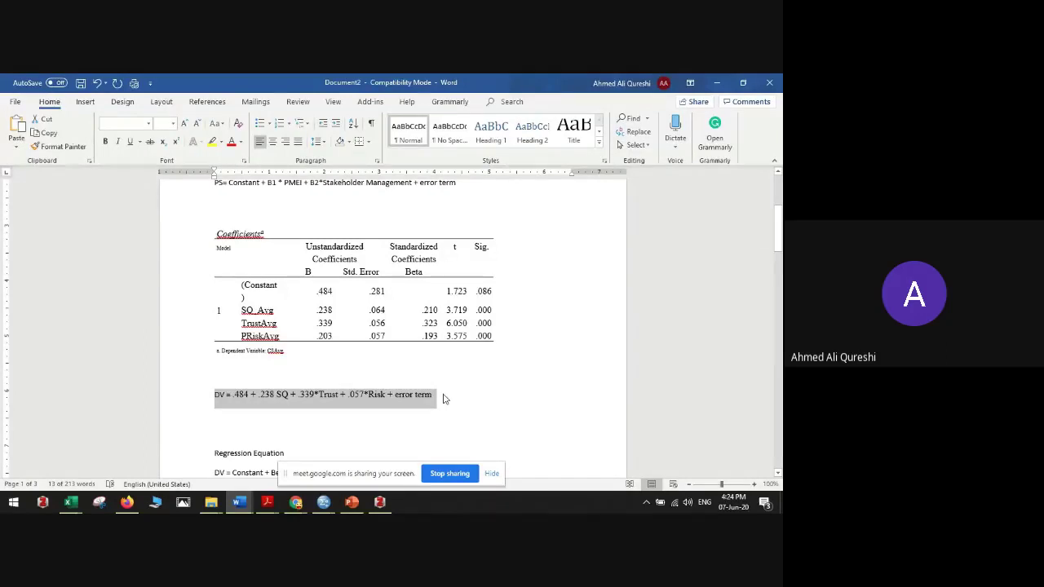
click(409, 414)
scroll(429, 370, down, 2)
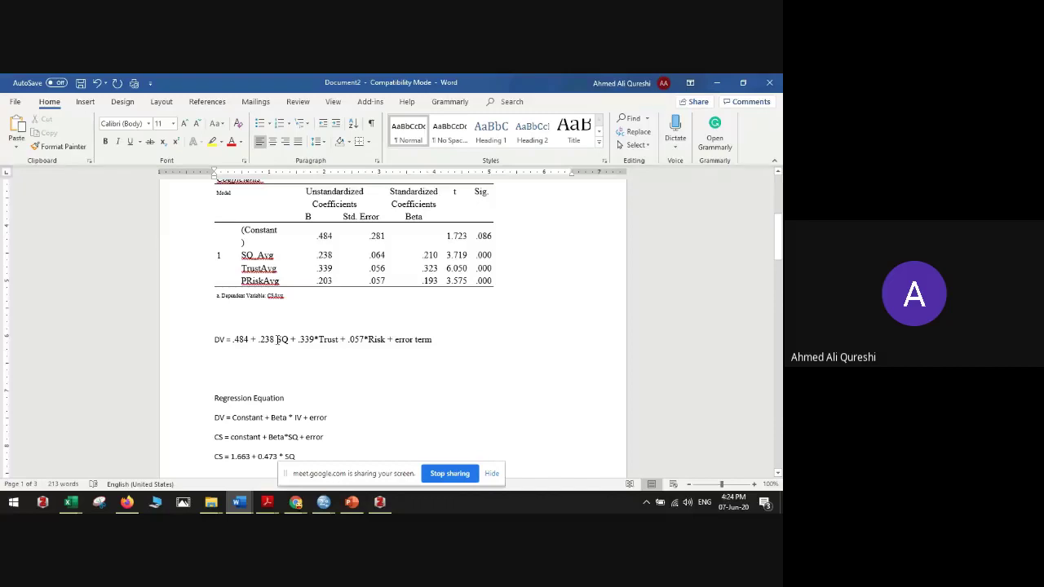
drag(277, 339, 287, 340)
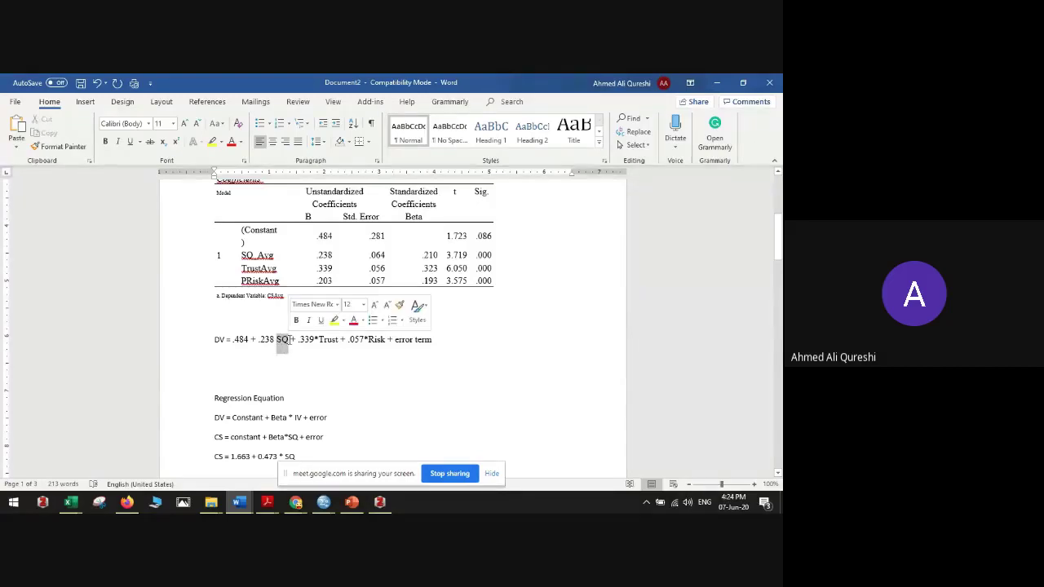
- Write the interpretation "One unit increase in SQ will increase .238 units increase in DV" below the DV equation
click(284, 379)
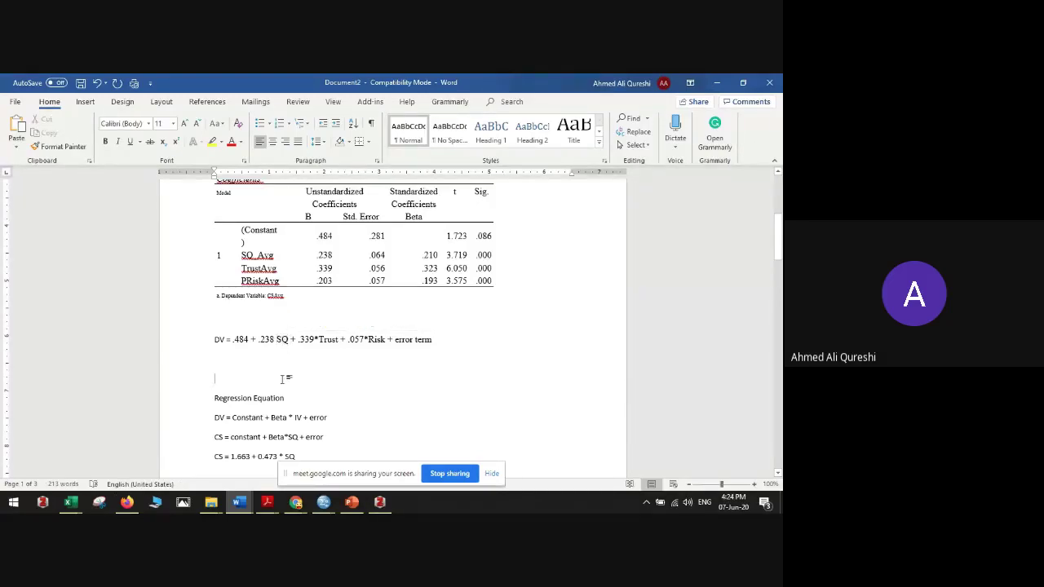
text(One unit (in)
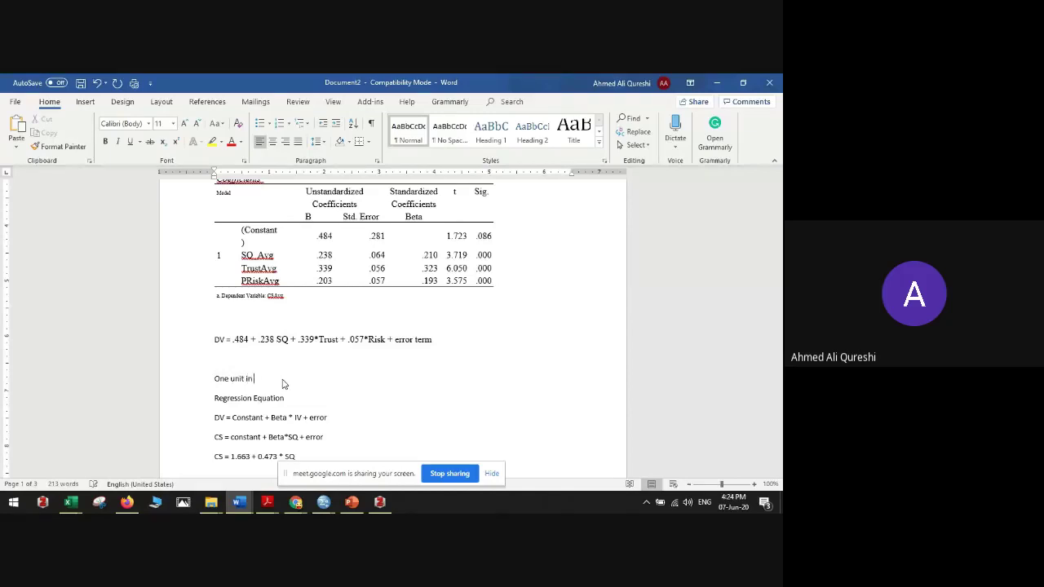
text(crease in SQ wil)
key(BackSpace)
text(l increase .238 units increase in DV)
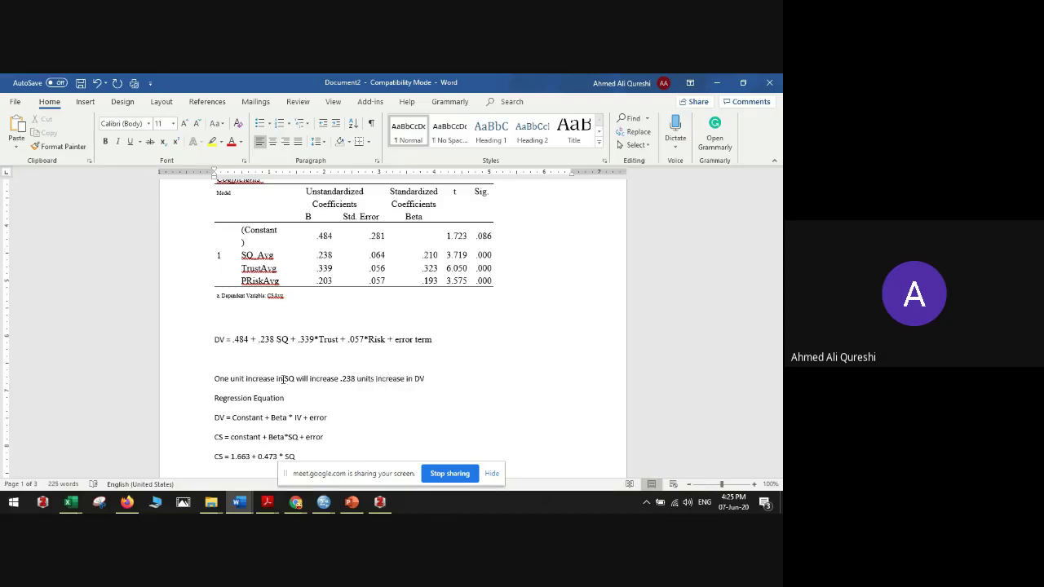
key(Return)
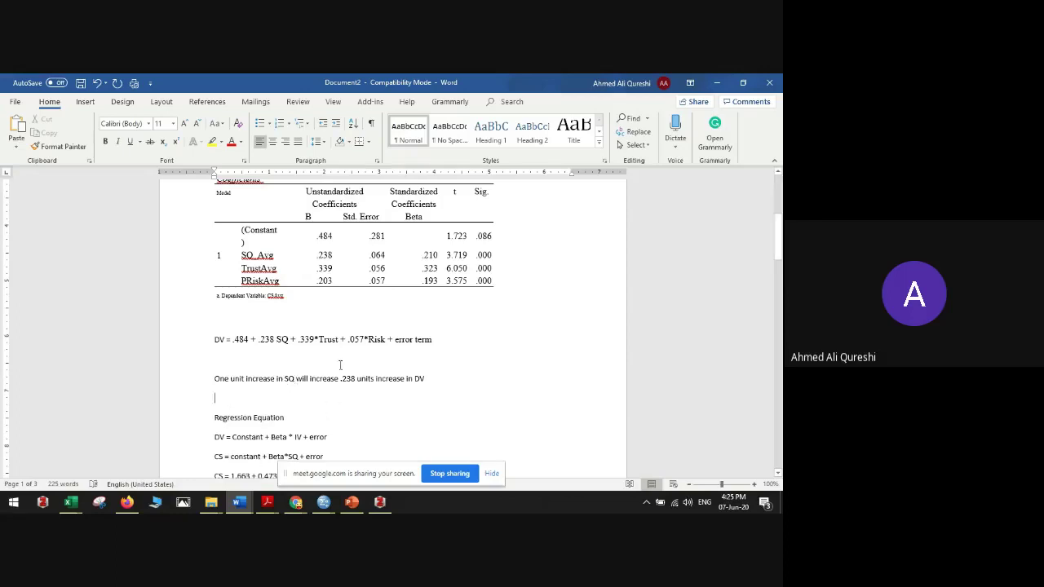
click(323, 341)
click(371, 378)
scroll(522, 384, up, 2)
scroll(523, 384, down, 1)
scroll(523, 384, down, 1)
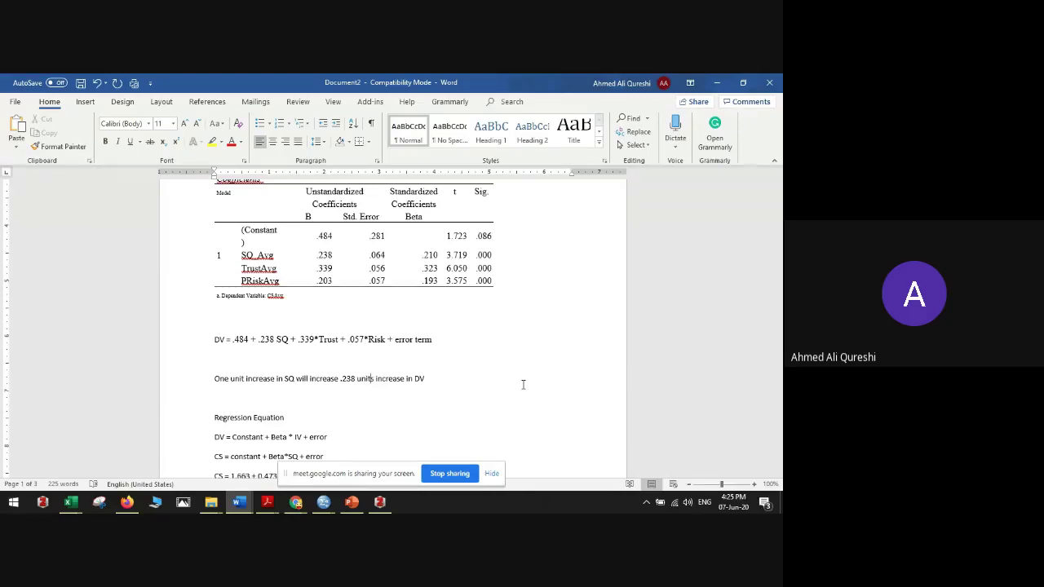
- Switch to the Google Meet window and look through the participant list down to its end
click(298, 503)
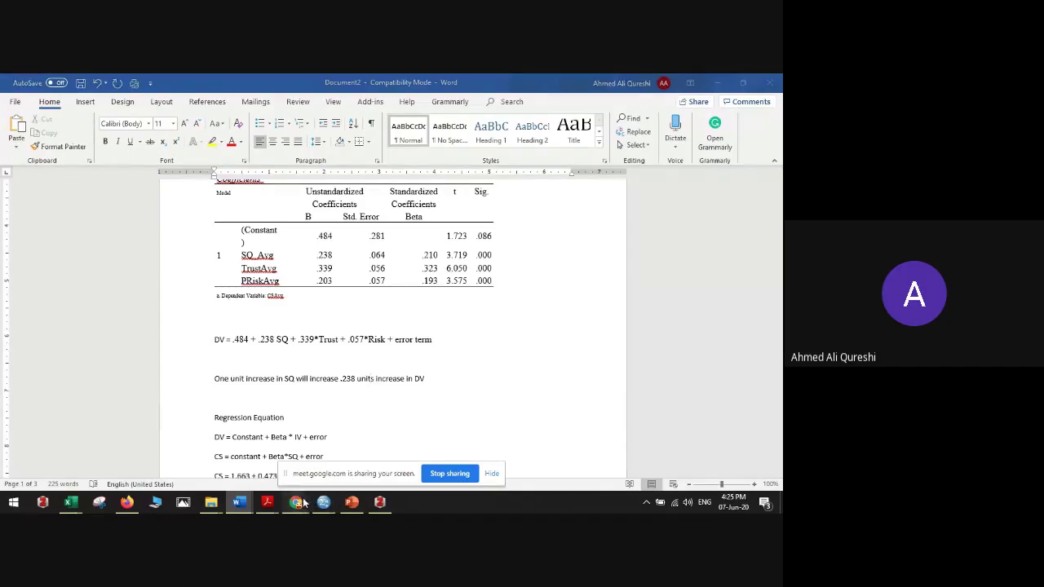
click(294, 446)
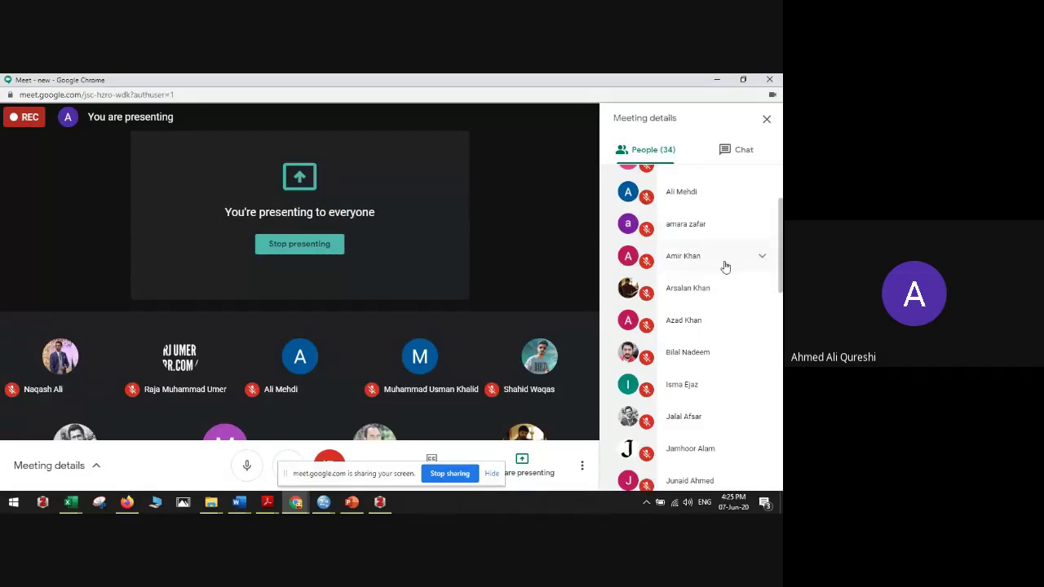
scroll(727, 322, down, 3)
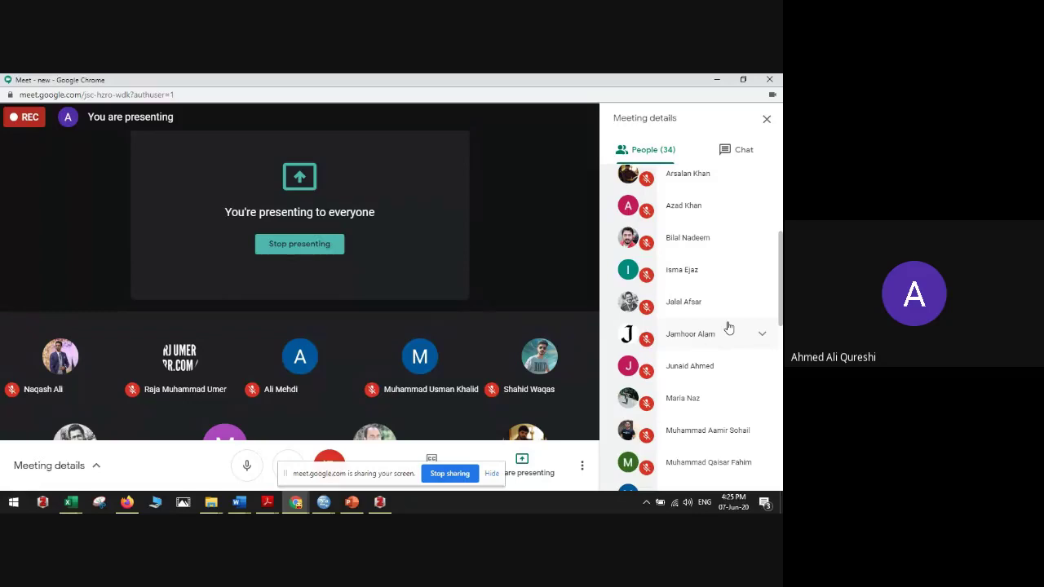
scroll(729, 327, down, 1)
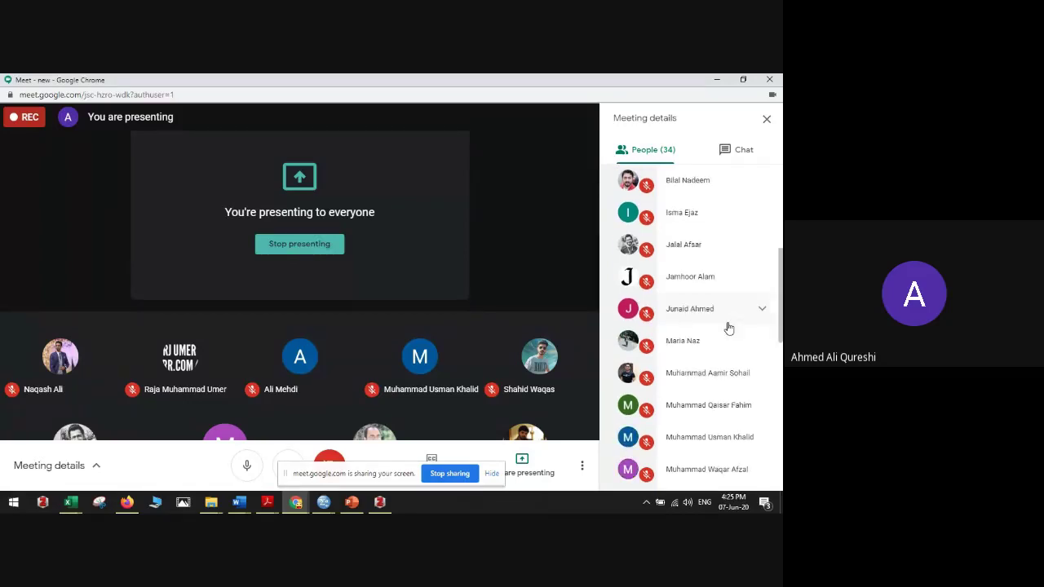
scroll(728, 327, down, 1)
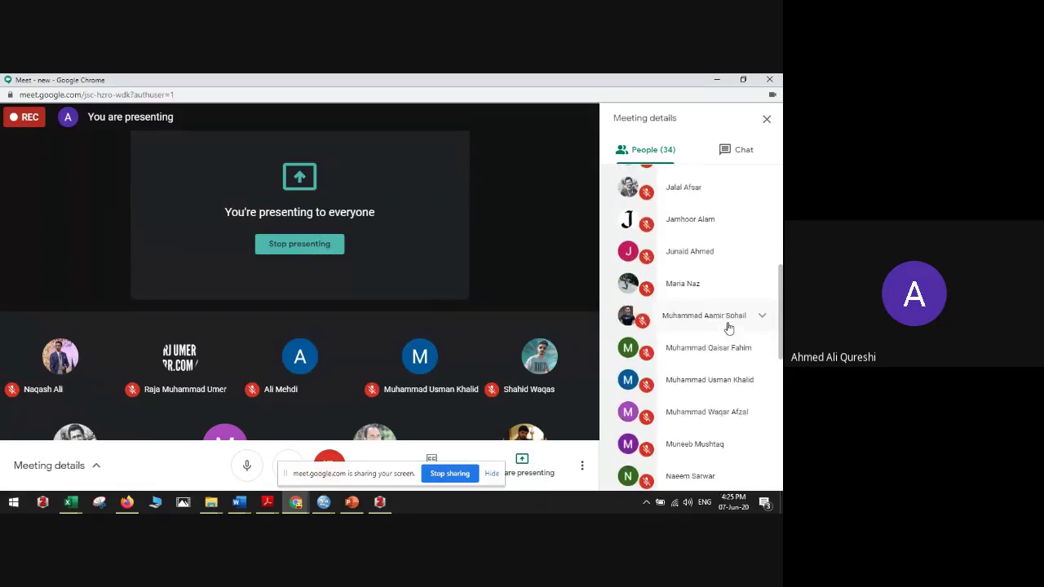
scroll(728, 327, down, 1)
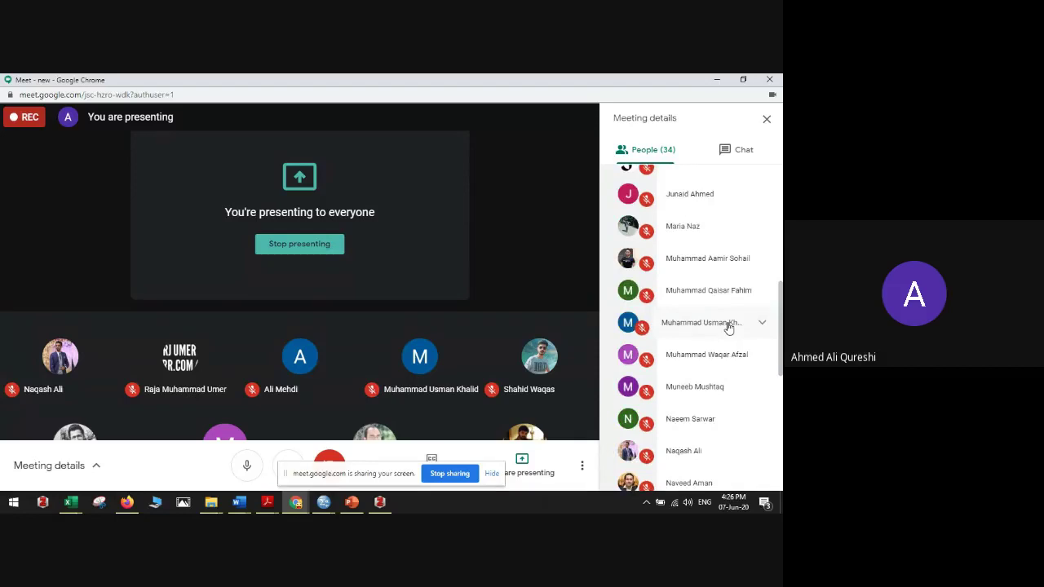
scroll(728, 326, down, 3)
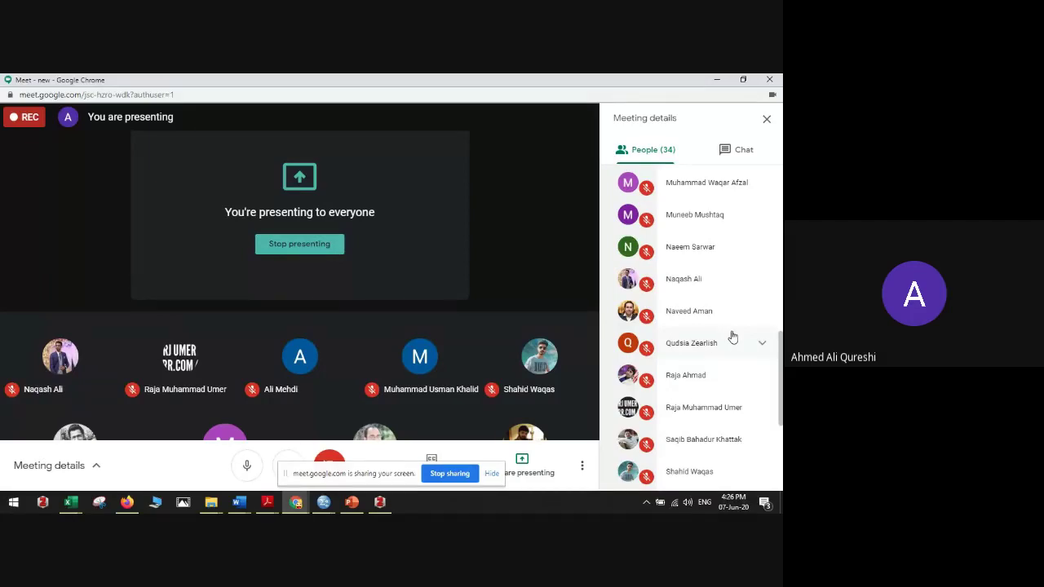
scroll(732, 336, down, 2)
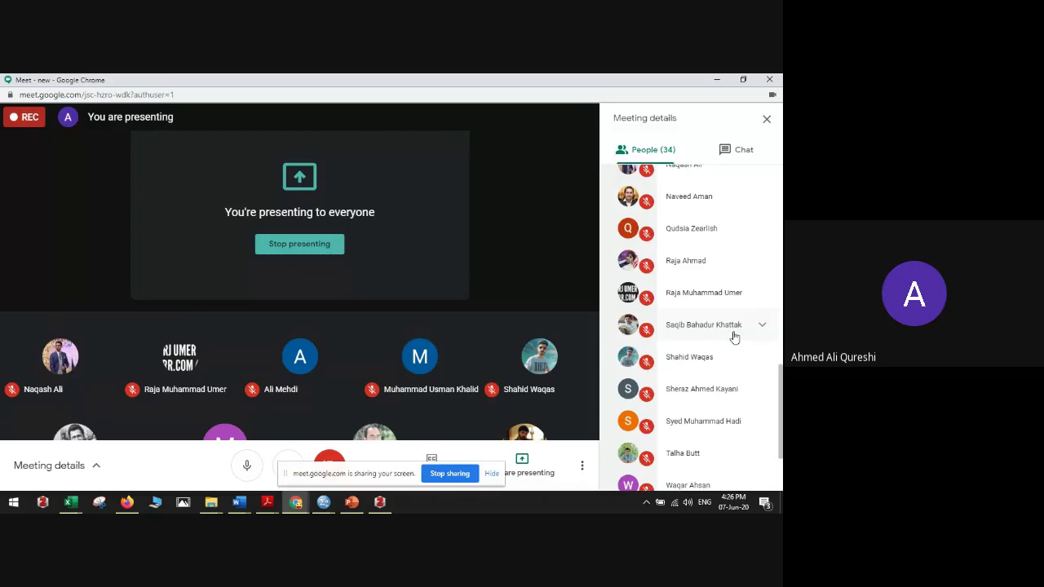
scroll(732, 336, down, 1)
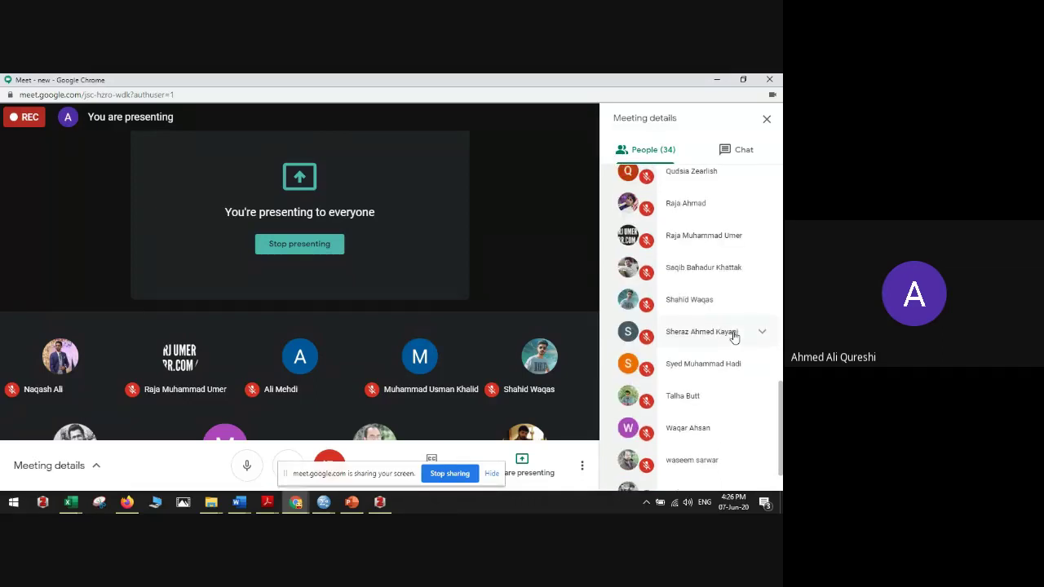
scroll(733, 336, down, 1)
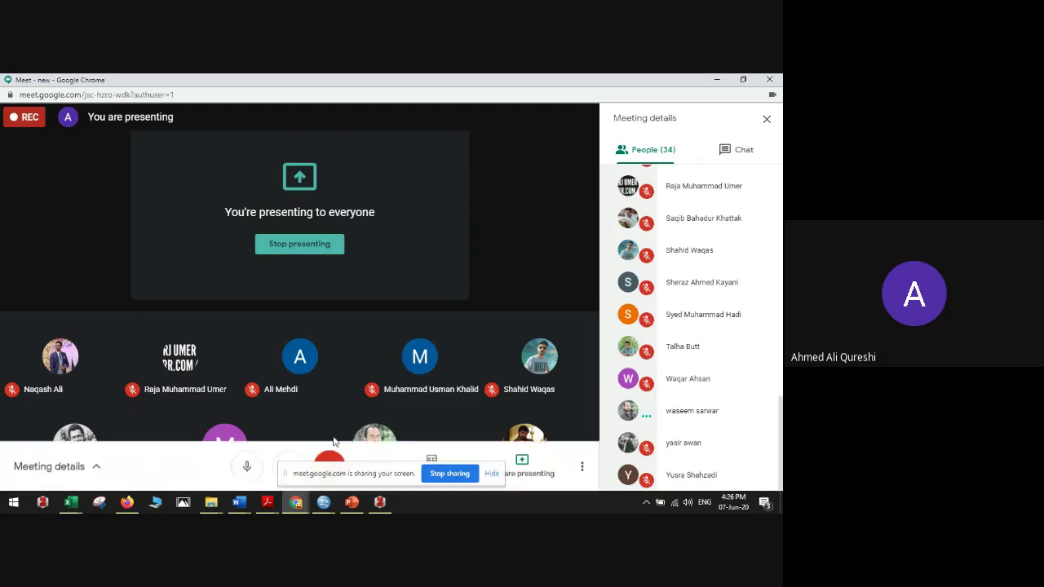
- Return to the Word document and write "DV units are different from the units of IVs" above the SQ interpretation
click(246, 507)
click(238, 453)
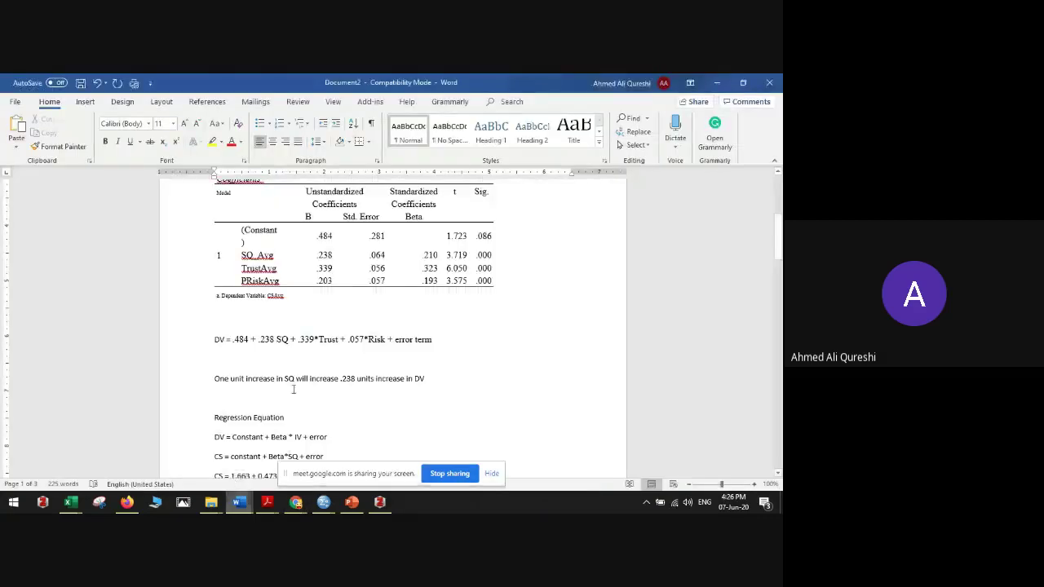
key(Return)
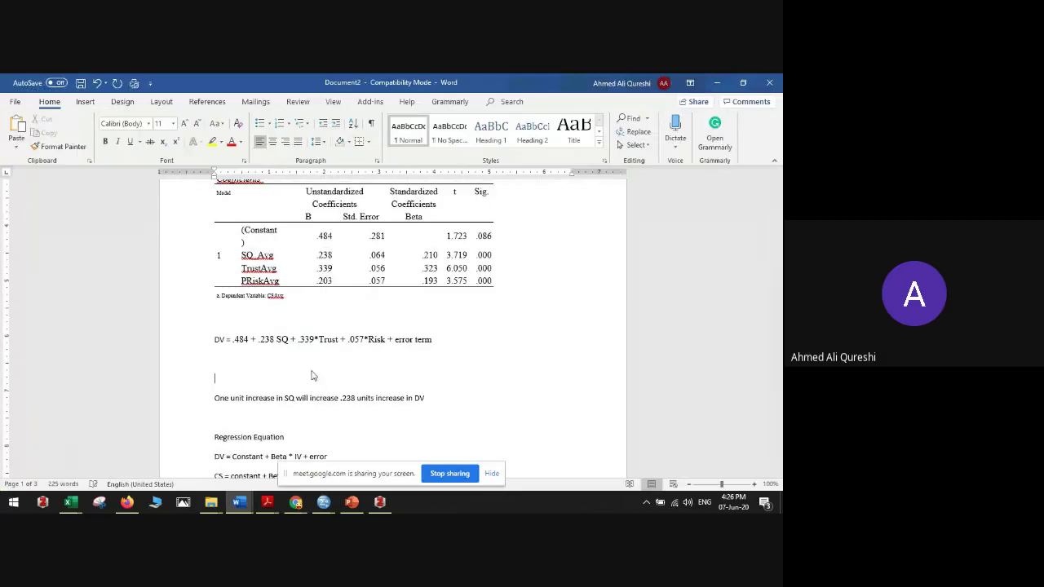
text(DV units are different from the units of IVs and IVs unis a)
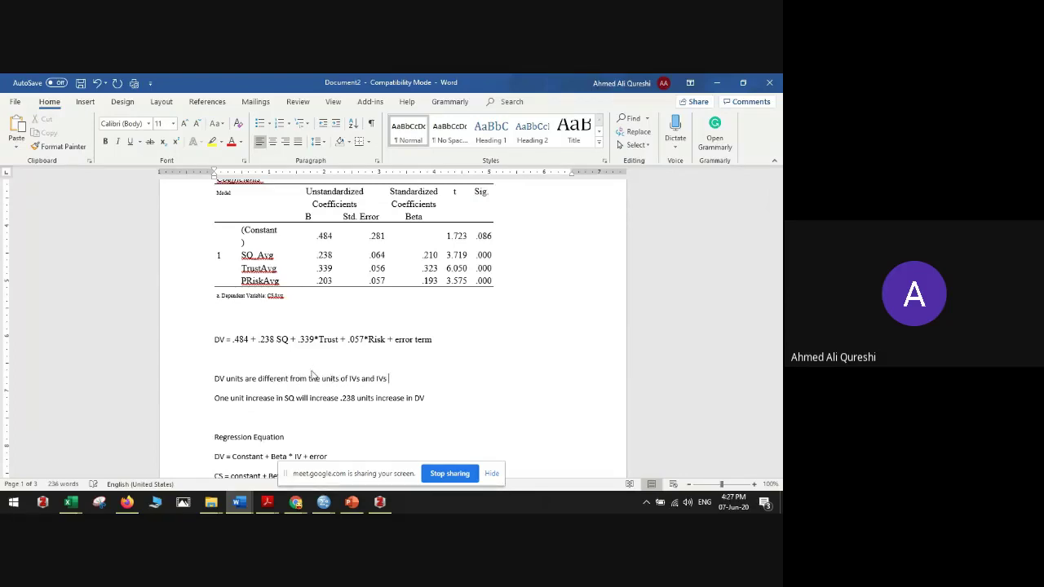
key(BackSpace)
key(BackSpace)
key(BackSpace)
key(BackSpace)
text(ts are also deifferen)
key(BackSpace)
key(BackSpace)
key(BackSpace)
key(BackSpace)
key(BackSpace)
key(BackSpace)
key(BackSpace)
key(BackSpace)
key(BackSpace)
key(BackSpace)
key(BackSpace)
key(BackSpace)
key(BackSpace)
key(BackSpace)
key(BackSpace)
key(BackSpace)
key(BackSpace)
key(BackSpace)
key(BackSpace)
key(BackSpace)
- Add "IV units are different from each other" below the DV units line, with "OR" on its own line between them
key(Return)
text(IV)
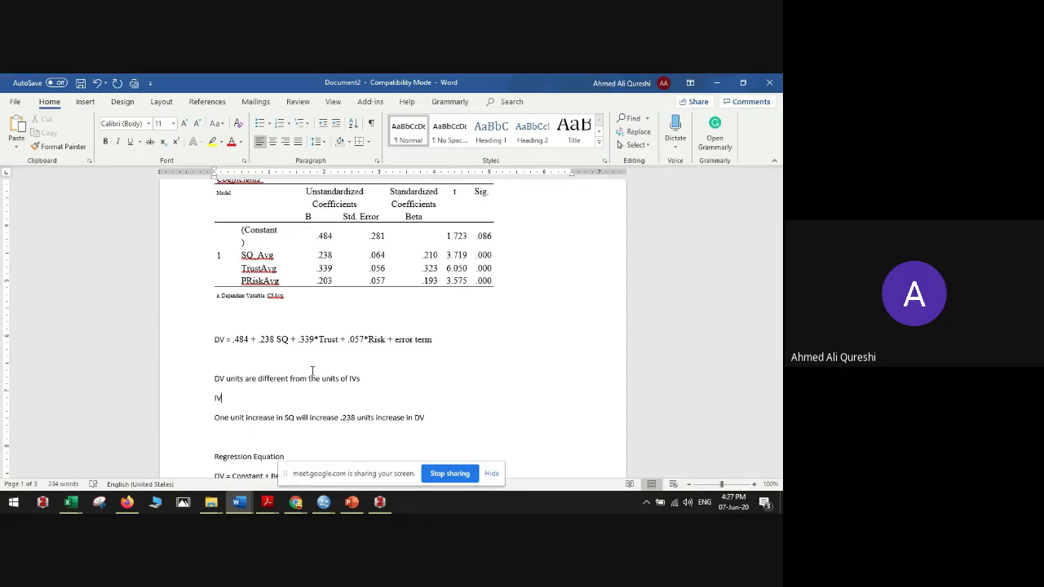
text( units are different from each otherh)
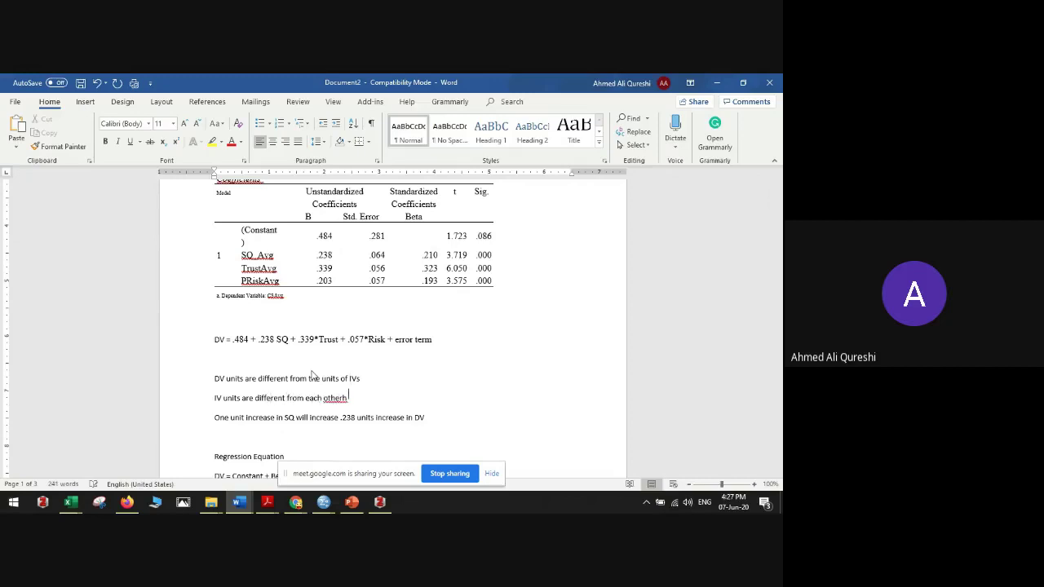
key(BackSpace)
key(Return)
text(OR)
key(Down)
key(End)
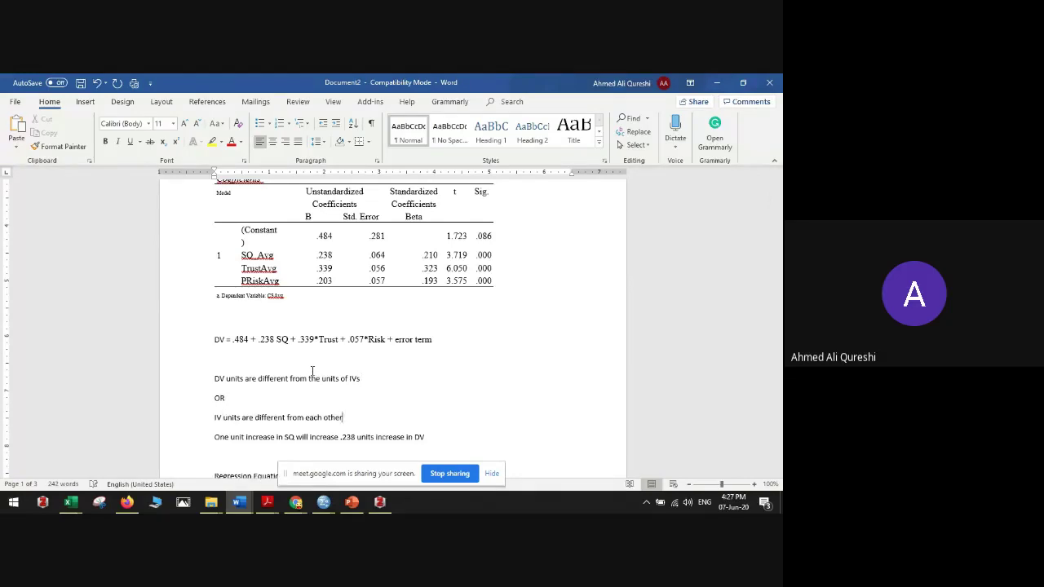
- Highlight the three lines about DV and IV units, and the standardized Beta of SQ_Avg in the table
key(shift+Up)
key(shift+Up)
key(shift+Up)
key(shift+Left)
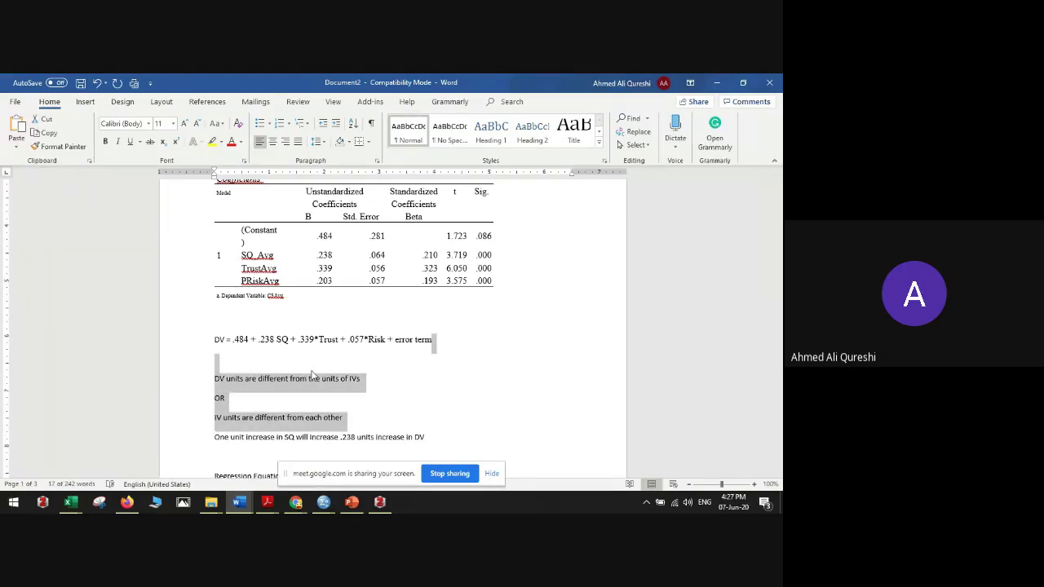
key(shift+Right)
key(shift+Right)
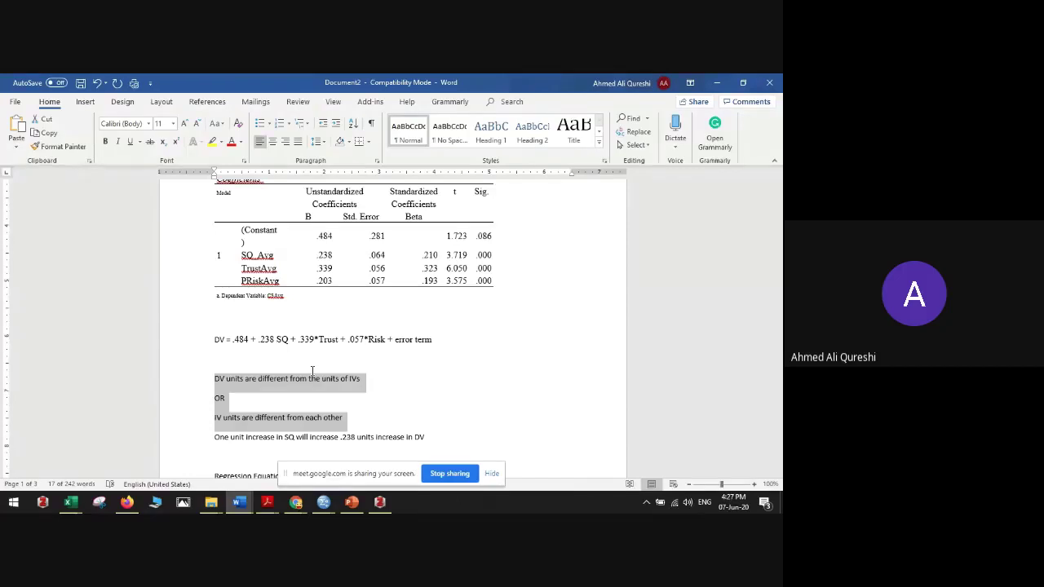
double_click(428, 255)
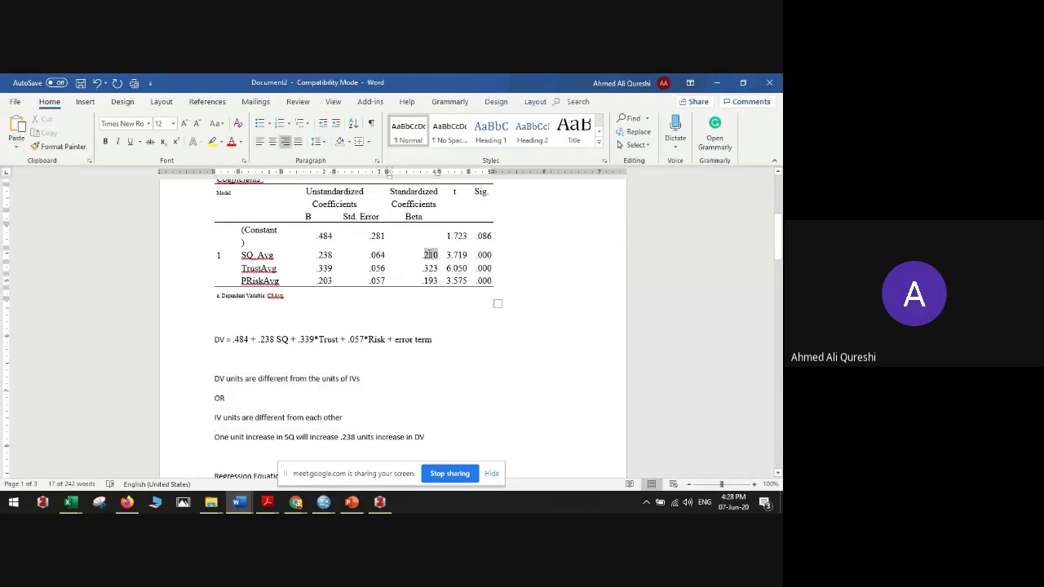
- Write "Standarized = Values - Means" on a new line between the DV equation and the lines about units
click(281, 366)
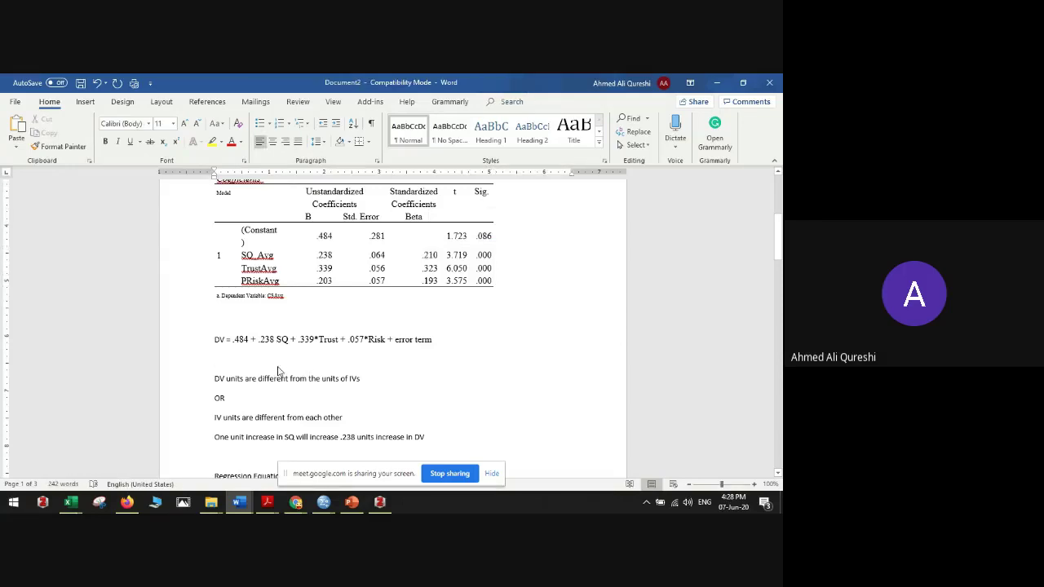
key(Return)
text(Stada)
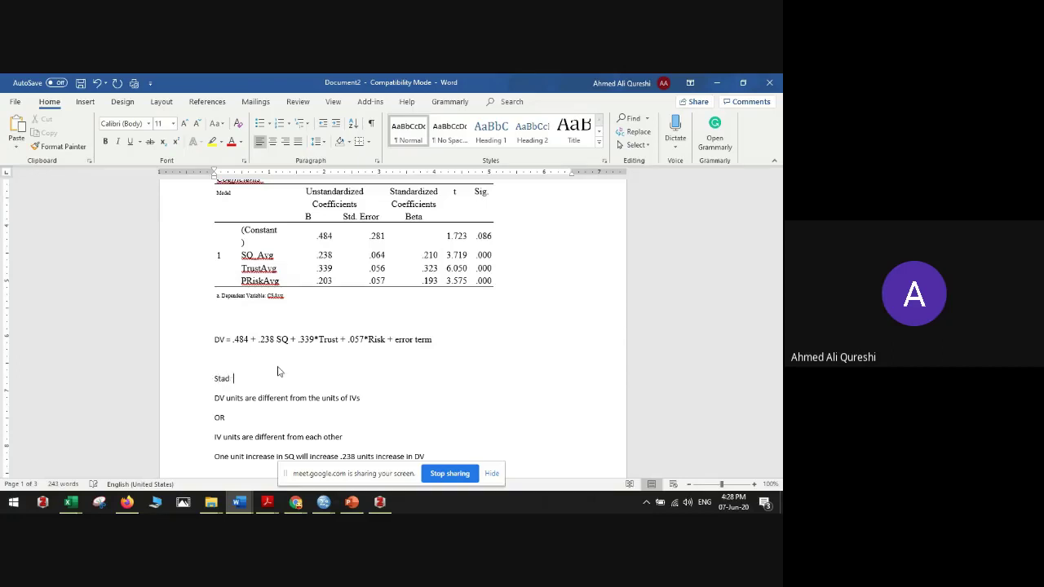
key(BackSpace)
key(BackSpace)
text(ndarized = Values - Means)
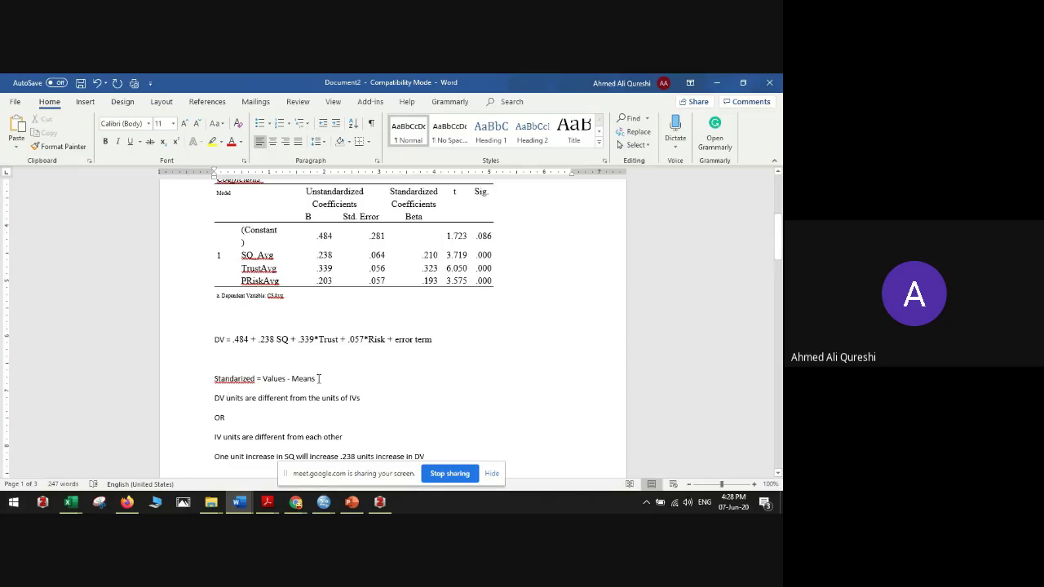
- Highlight the expression "Values - Means" and the standardized Beta of SQ_Avg in the coefficients table
drag(321, 379, 262, 379)
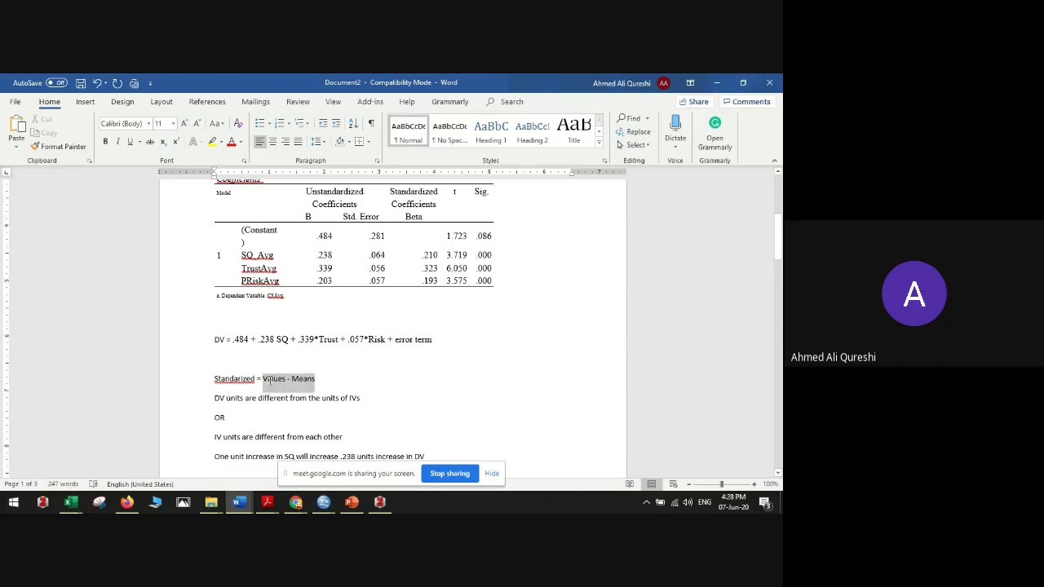
click(371, 380)
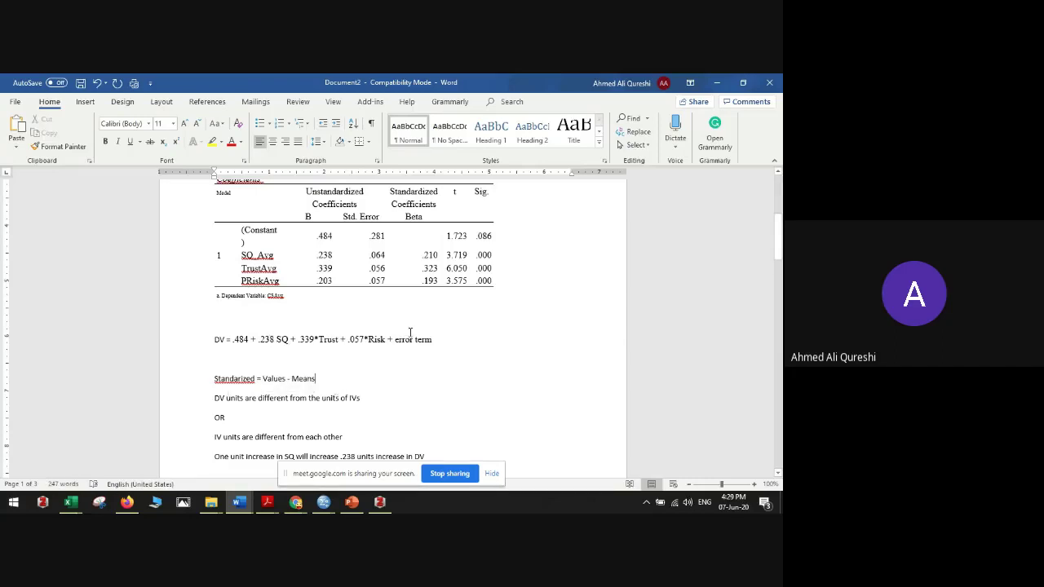
mouse_move(427, 255)
mouse_down()
mouse_move(431, 279)
mouse_move(409, 274)
mouse_up()
click(425, 256)
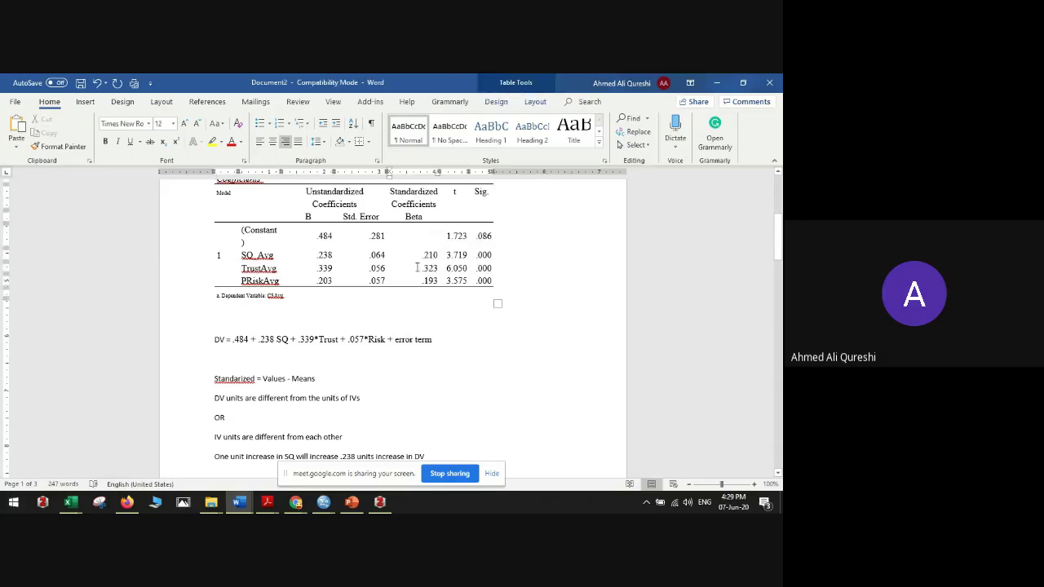
double_click(425, 255)
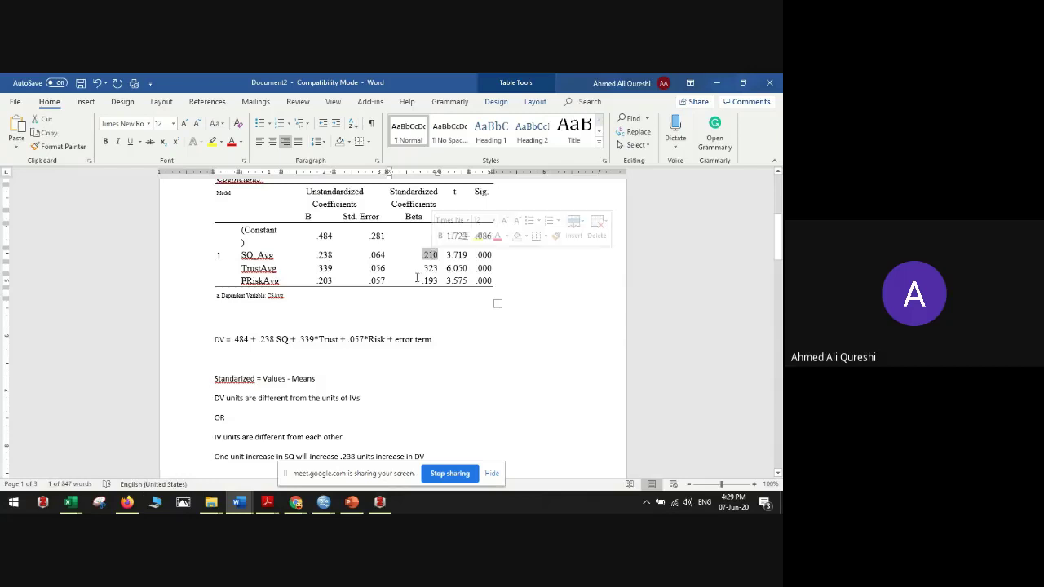
click(418, 279)
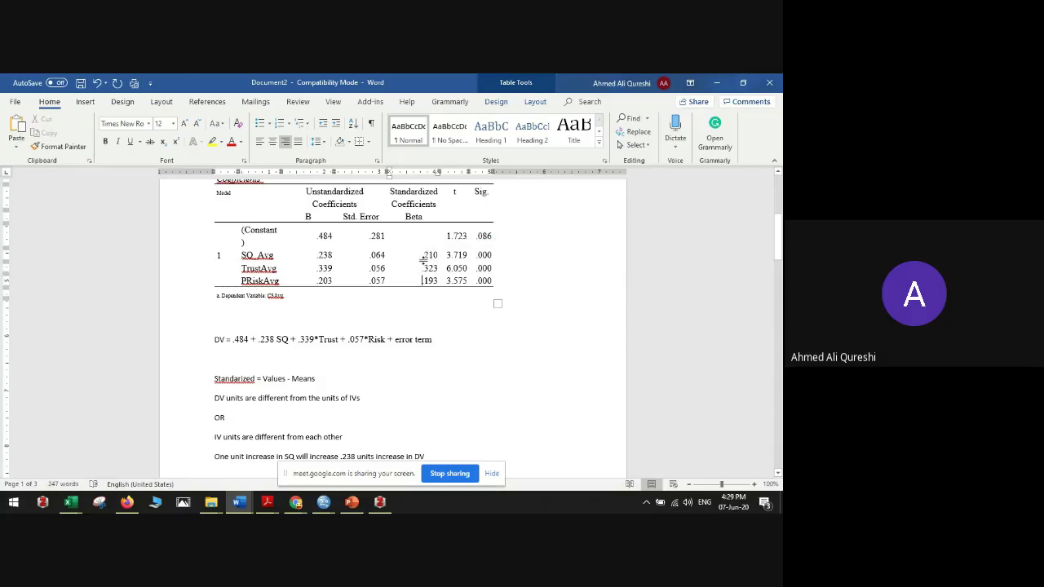
- Highlight SQ_Avg and TrustAvg with their standardized Beta values in the coefficients table to compare them
drag(278, 255, 241, 255)
drag(422, 256, 437, 255)
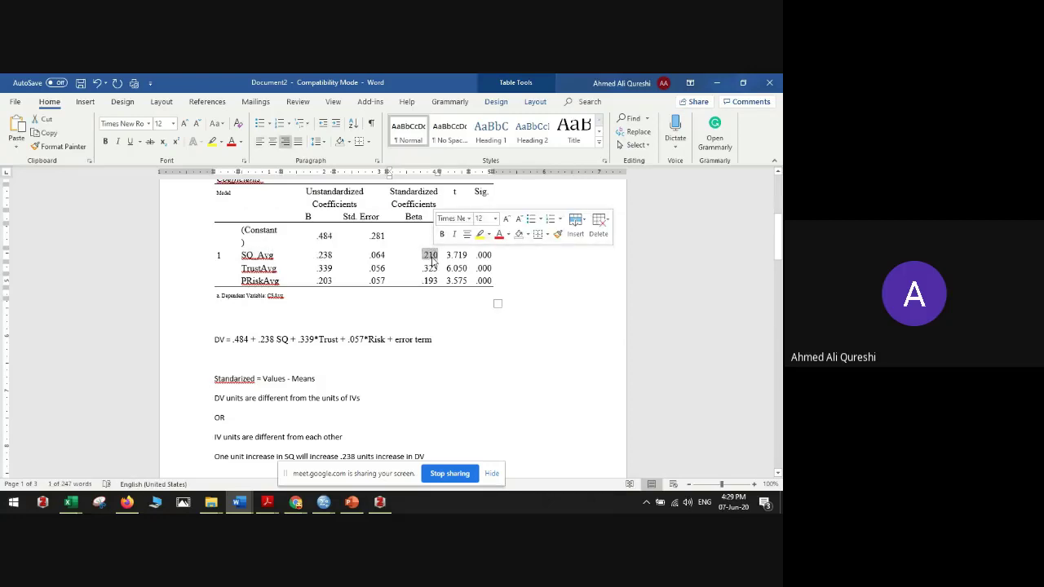
click(434, 257)
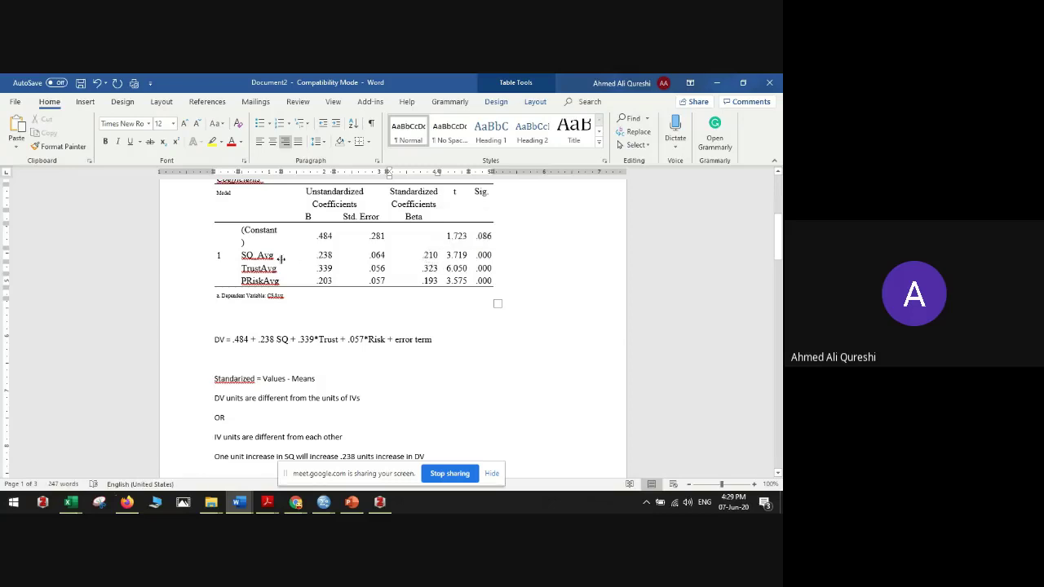
drag(276, 255, 241, 258)
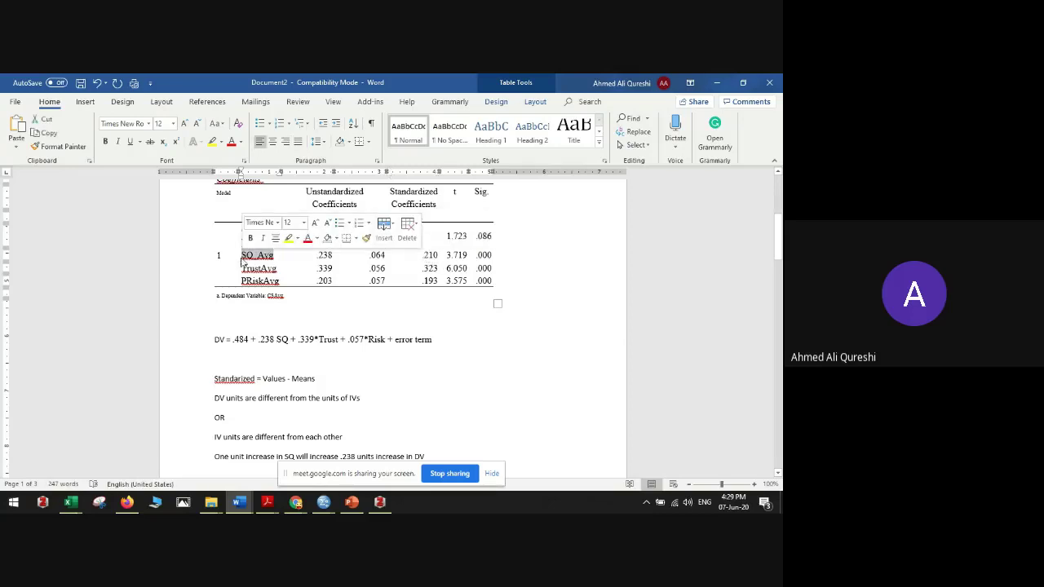
drag(423, 256, 439, 256)
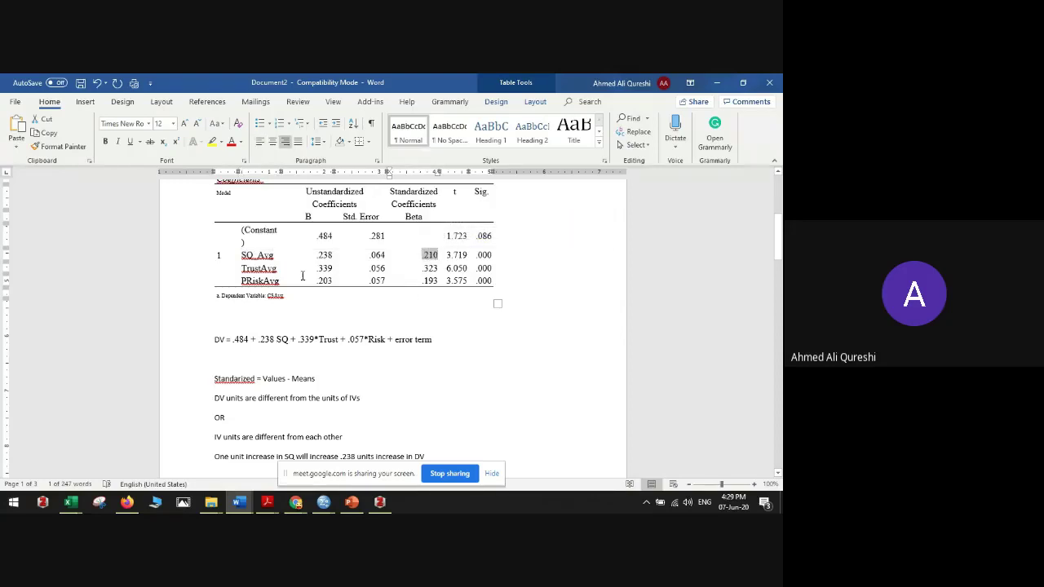
drag(277, 268, 242, 268)
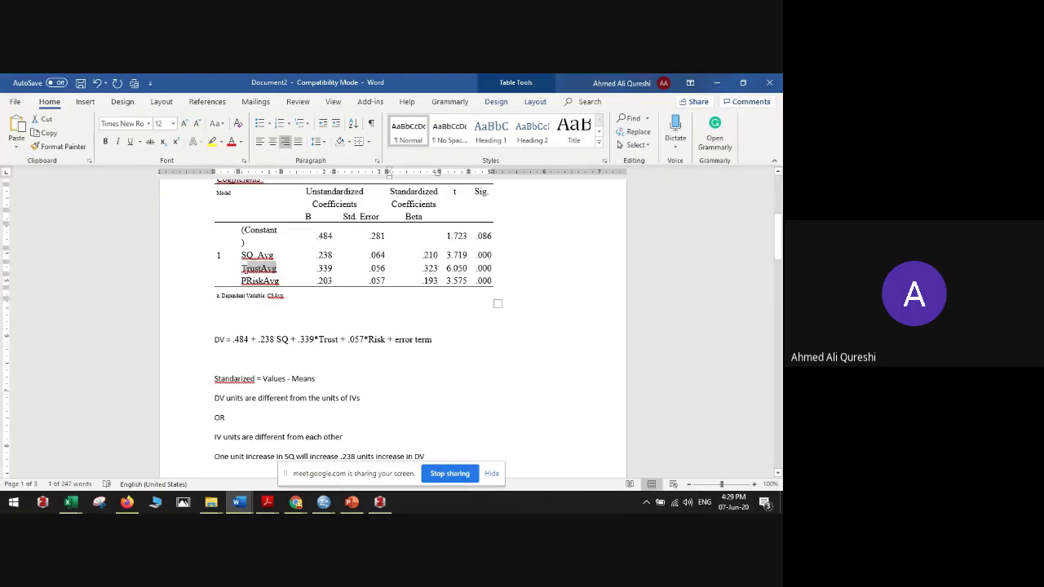
drag(420, 269, 439, 268)
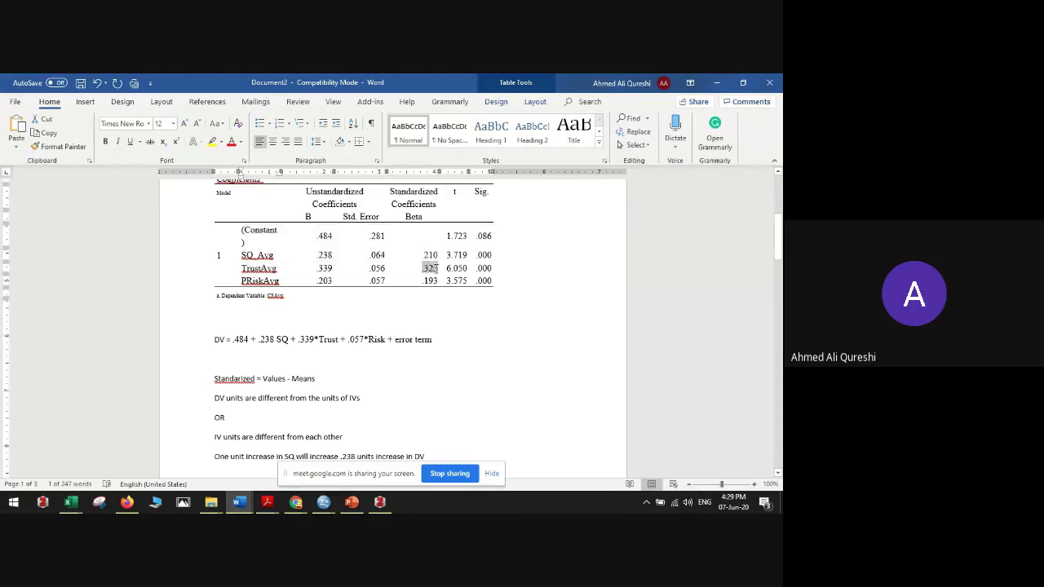
key(ctrl+r)
click(432, 257)
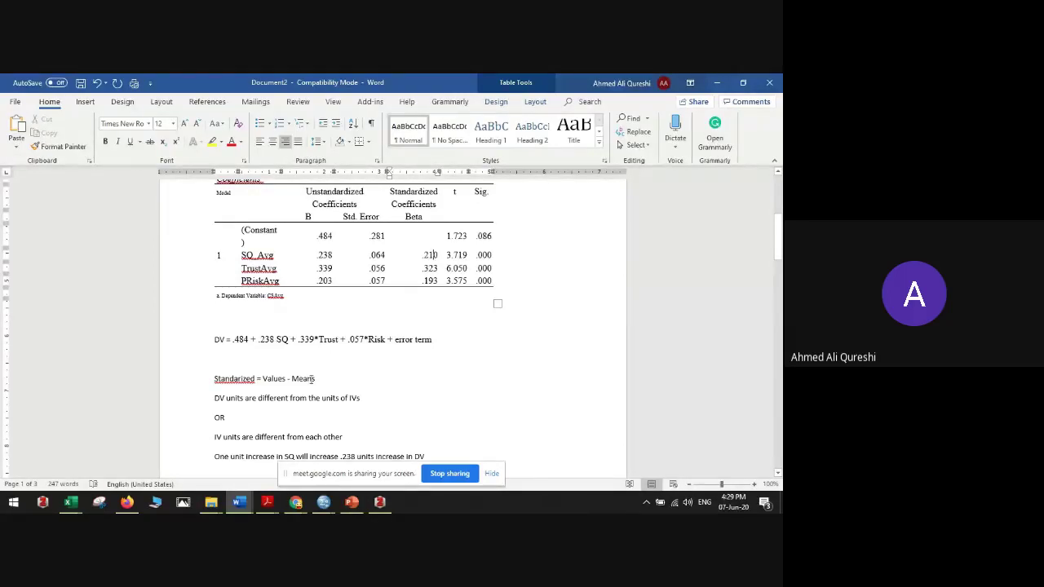
- Highlight "Values" in the Standarized line and the standardized Beta values of SQ_Avg, TrustAvg and PRiskAvg in the coefficients table
drag(323, 379, 234, 383)
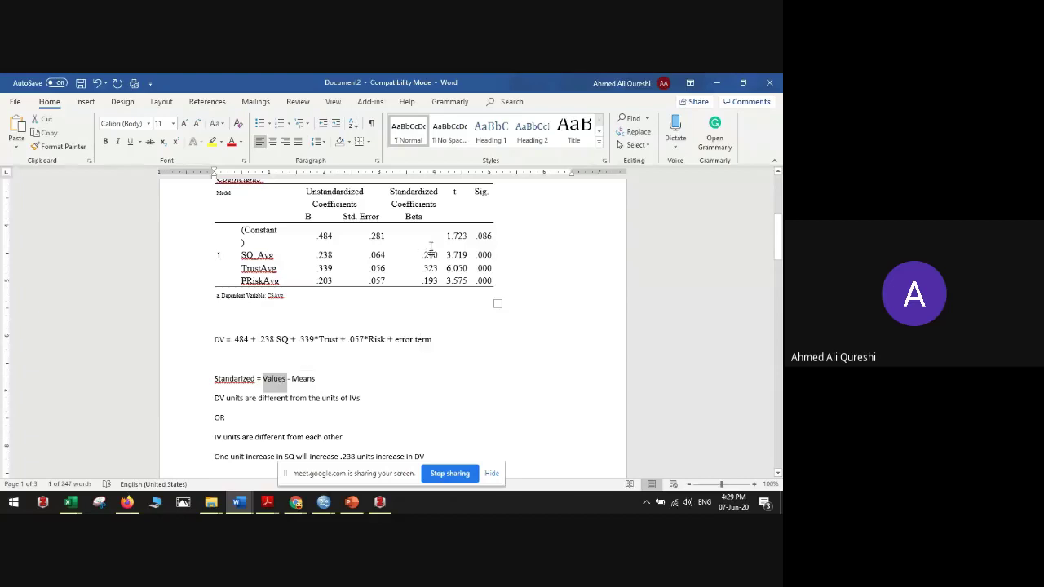
click(429, 255)
drag(430, 255, 430, 281)
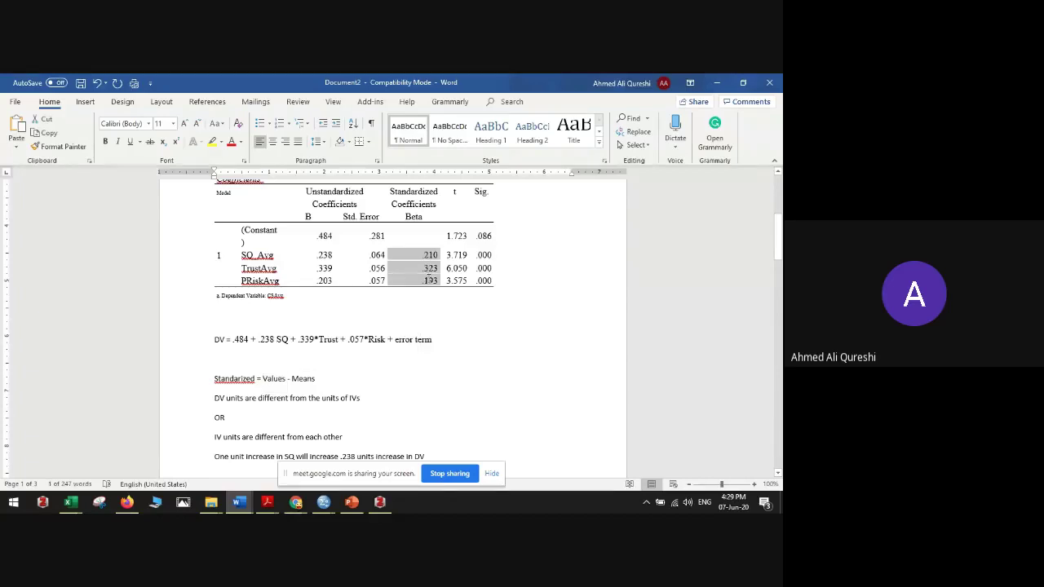
click(422, 265)
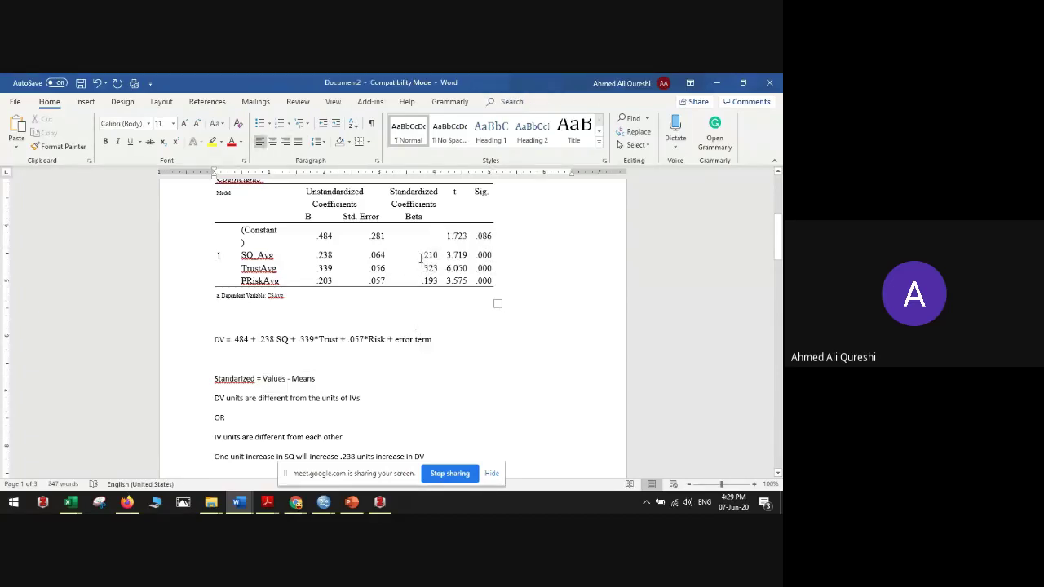
key(Down)
key(Down)
key(Down)
drag(422, 257, 430, 281)
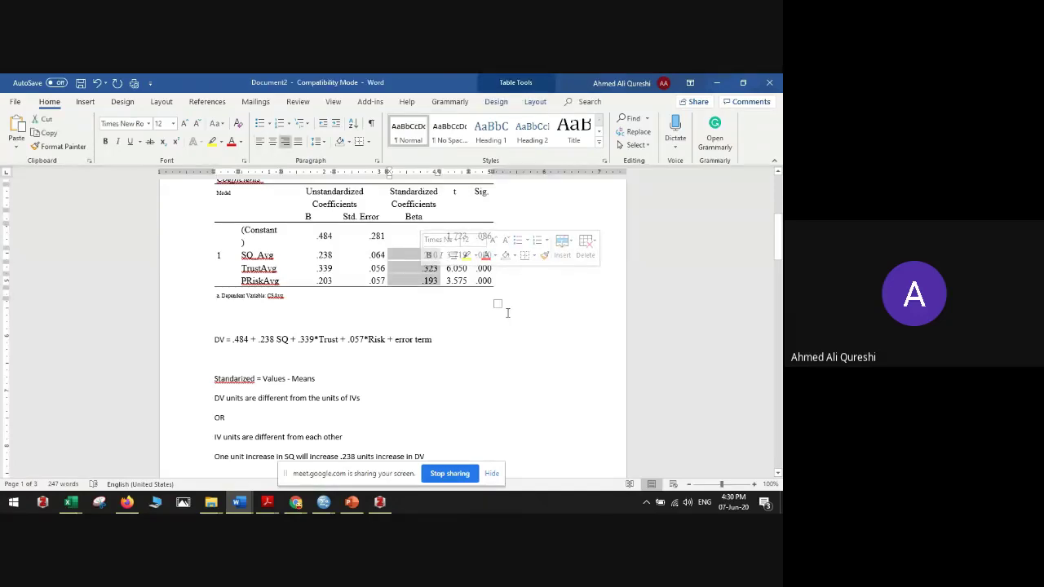
- Compare the unstandardized B of SQ_Avg with the standardized Betas, highlighting both of its coefficients in the table
click(329, 255)
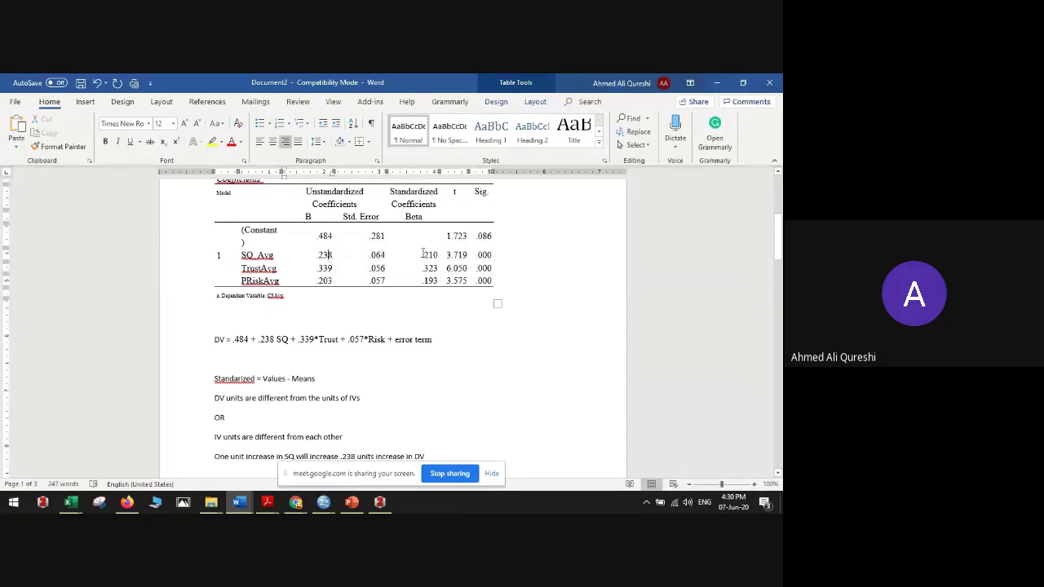
drag(423, 254, 427, 282)
click(437, 318)
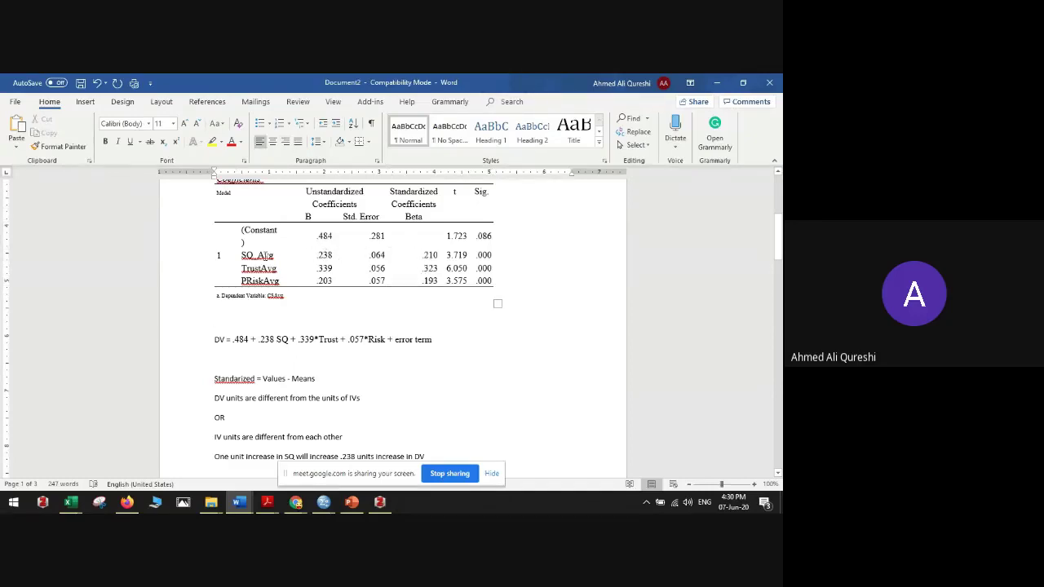
click(259, 255)
double_click(318, 256)
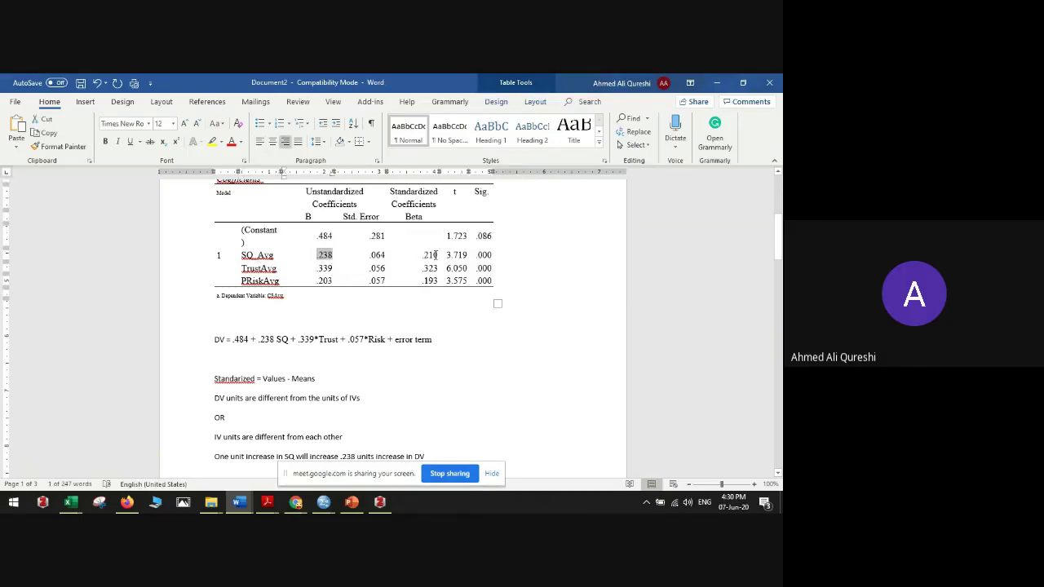
drag(423, 255, 435, 254)
- Switch to the Google Meet window, admit the waiting participant and return to the Word document
click(295, 502)
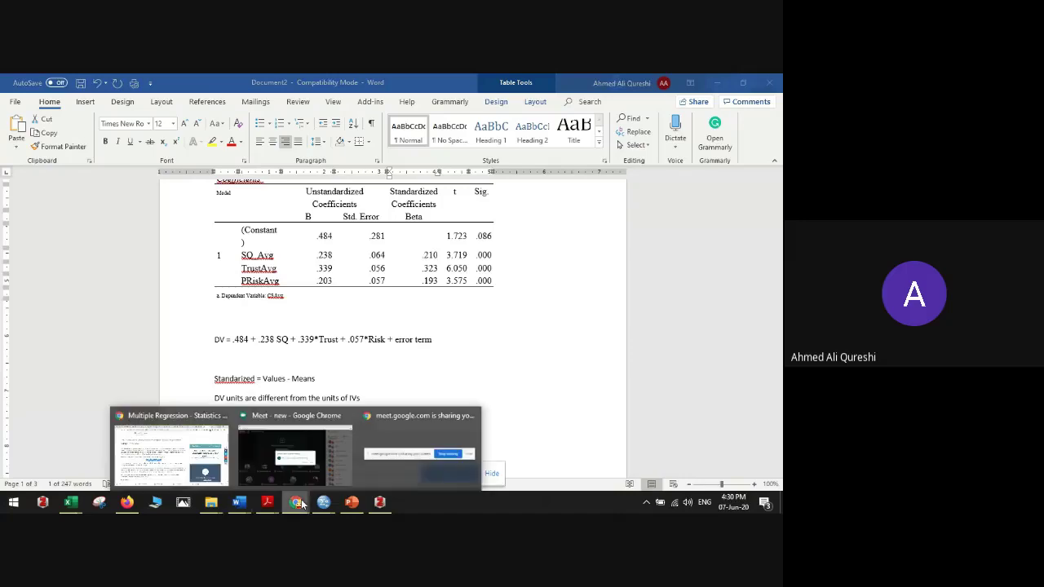
click(280, 455)
click(502, 329)
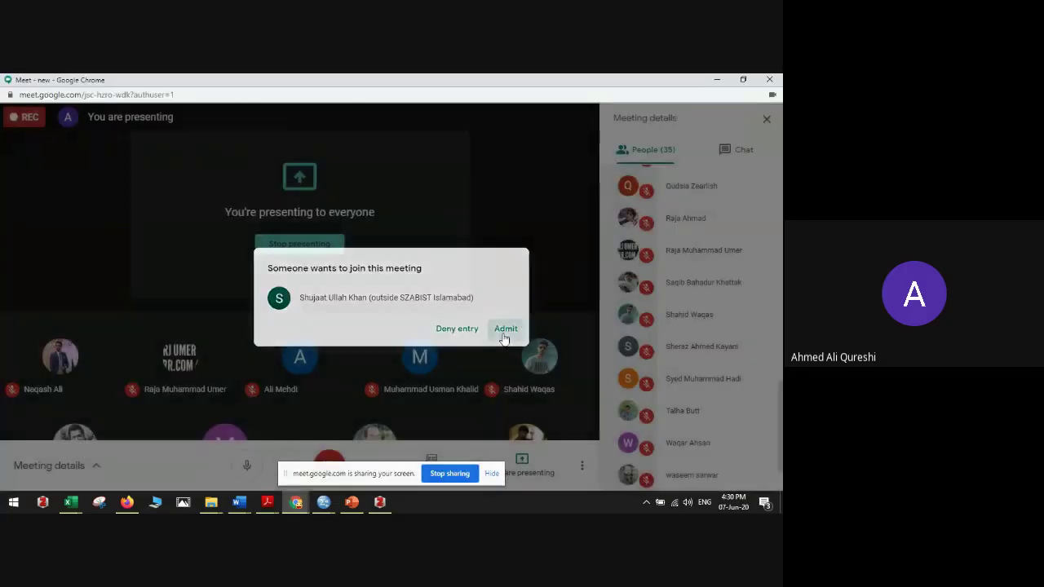
click(716, 79)
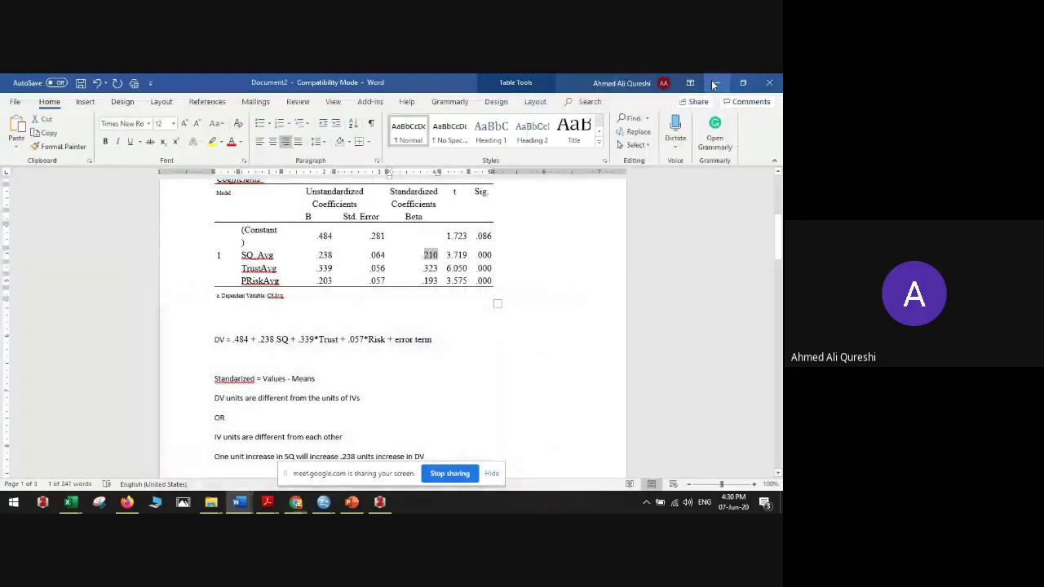
- Switch to the regression output in SPSS, and bring up the Demographics and Averages data file
click(323, 502)
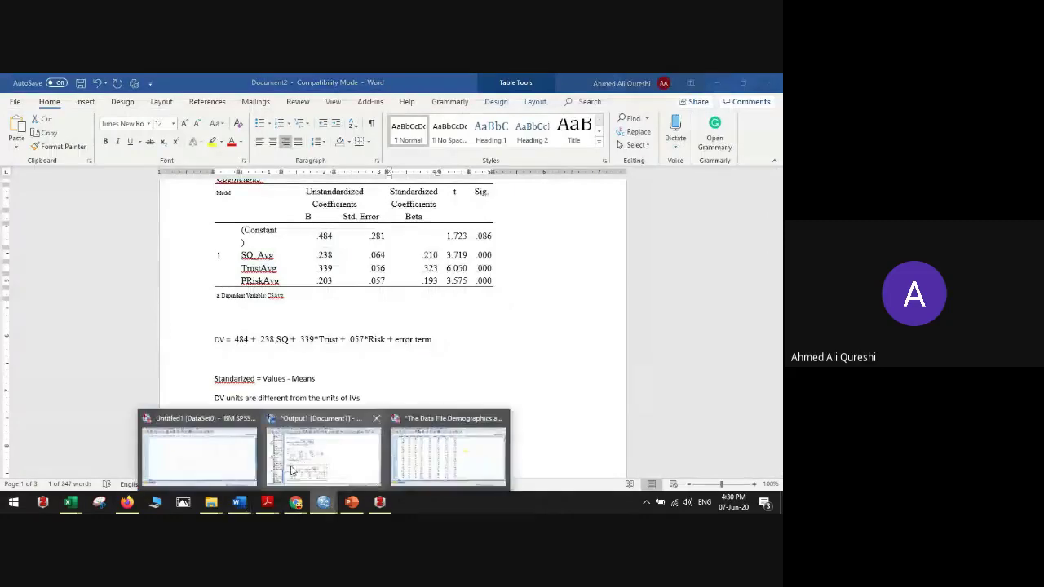
click(322, 453)
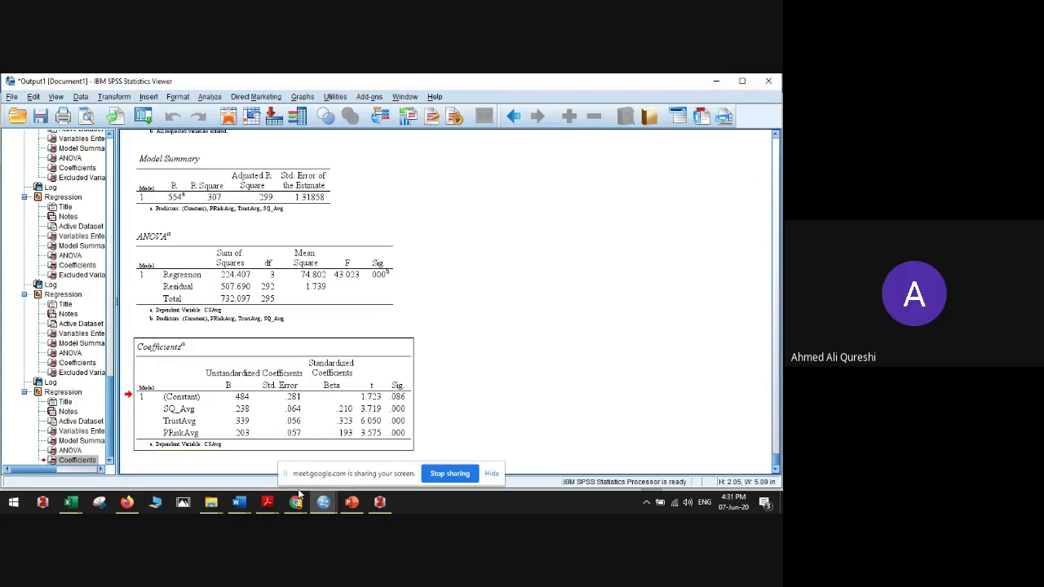
click(324, 504)
click(416, 473)
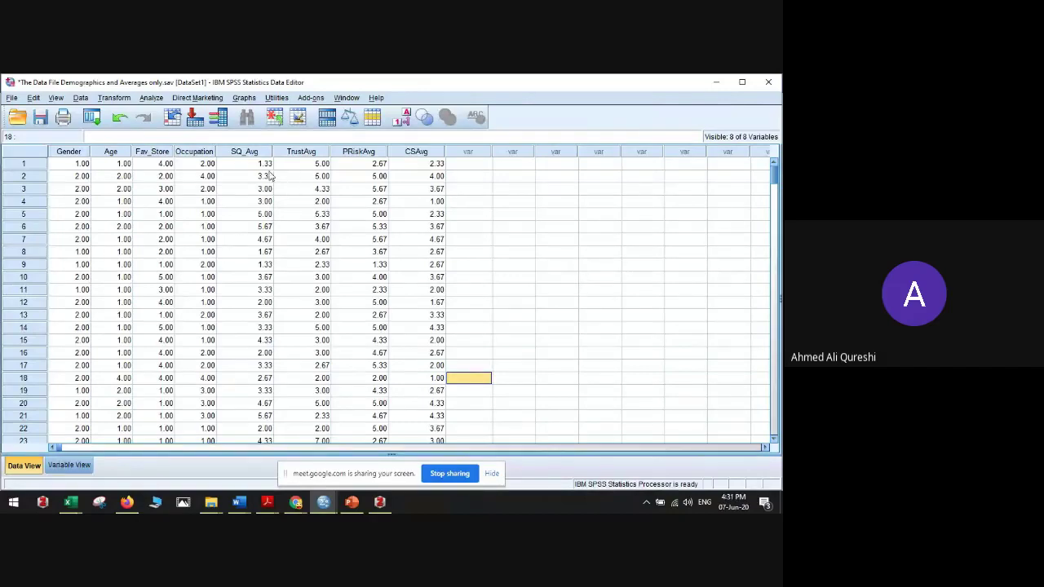
- Examine the SQ_Avg, TrustAvg and CSAvg values in the first three cases of the data file
click(339, 176)
click(325, 189)
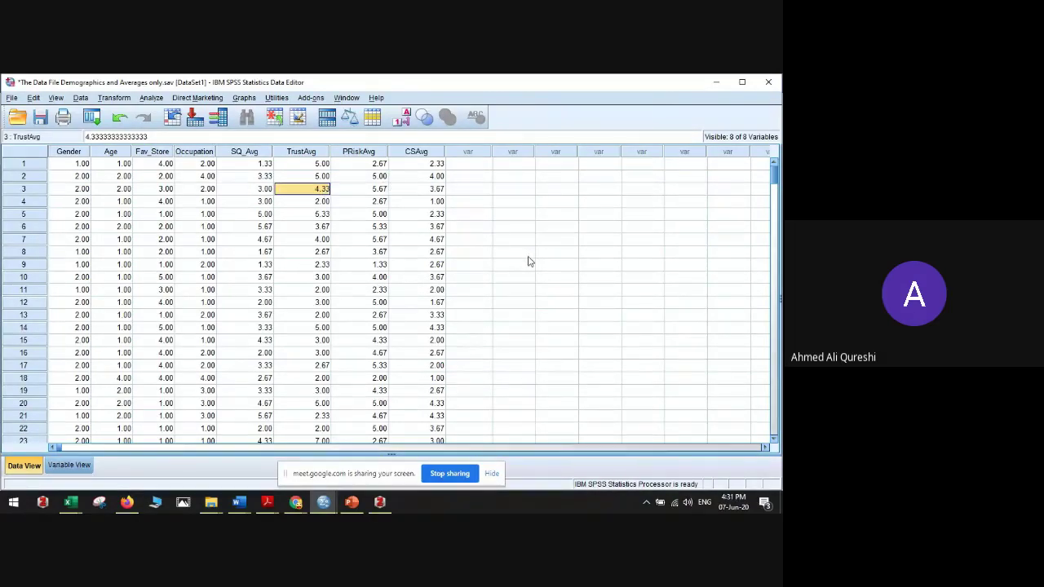
click(249, 163)
click(403, 166)
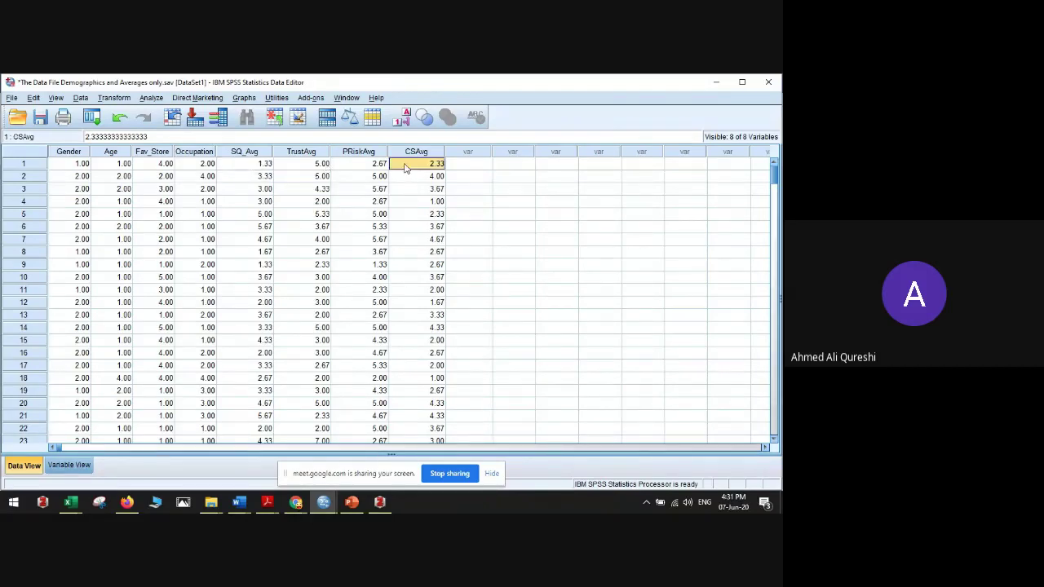
click(312, 164)
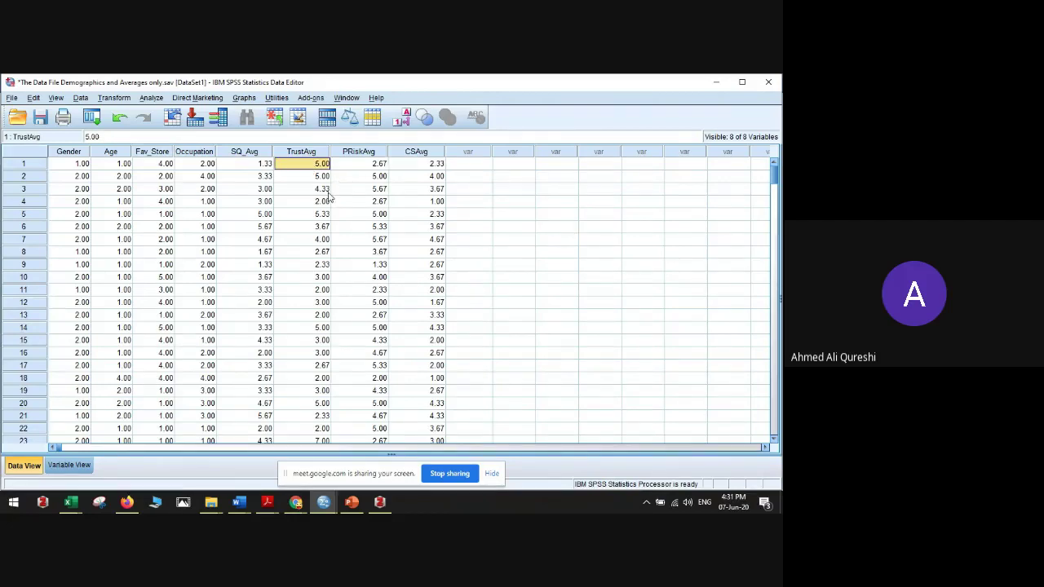
click(241, 166)
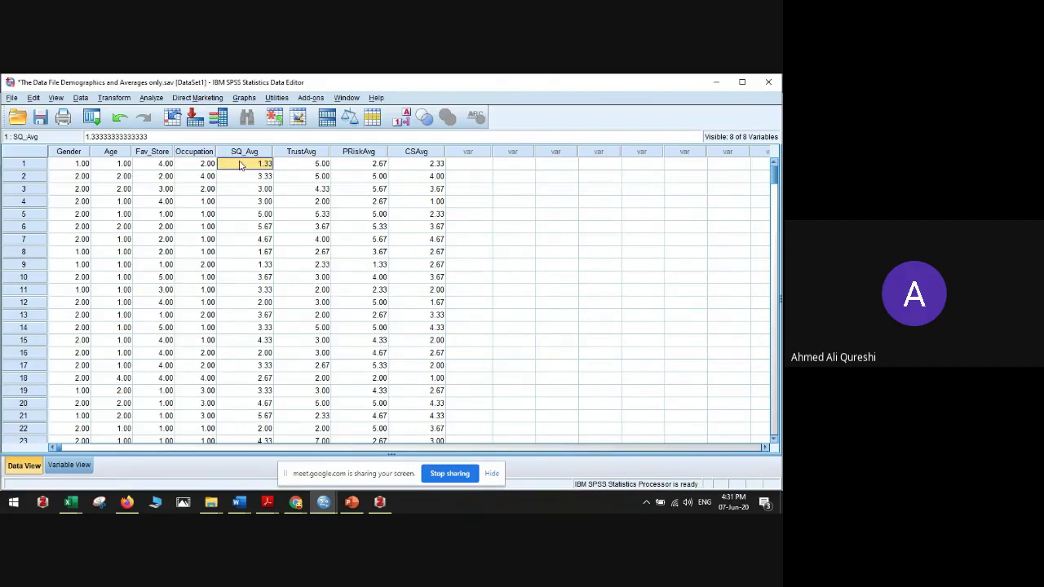
click(417, 164)
click(296, 163)
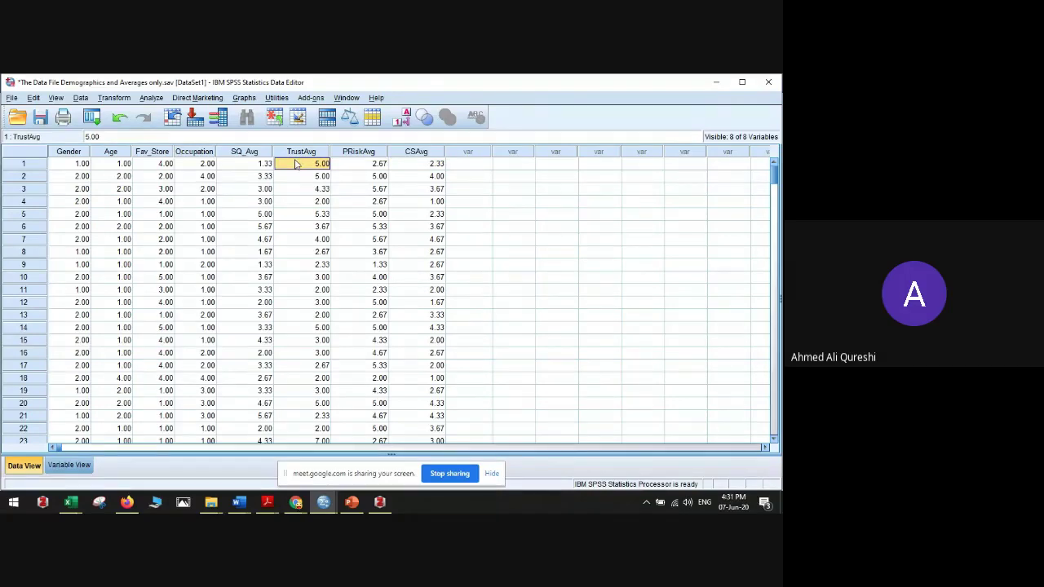
click(256, 189)
click(413, 190)
click(300, 177)
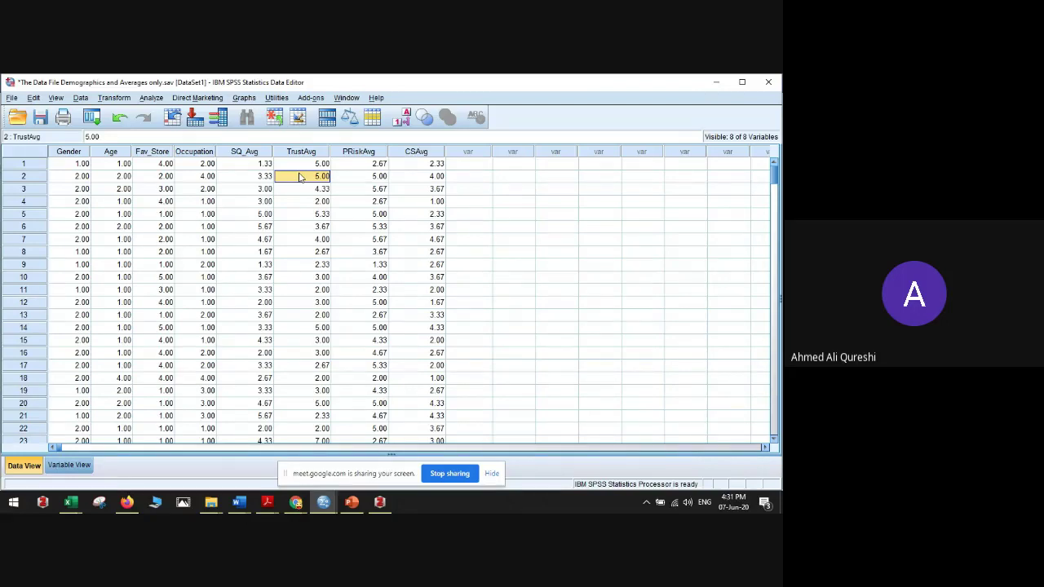
- Compare the first case's SQ_Avg and TrustAvg values side by side as the pair of variables to multiply
click(239, 164)
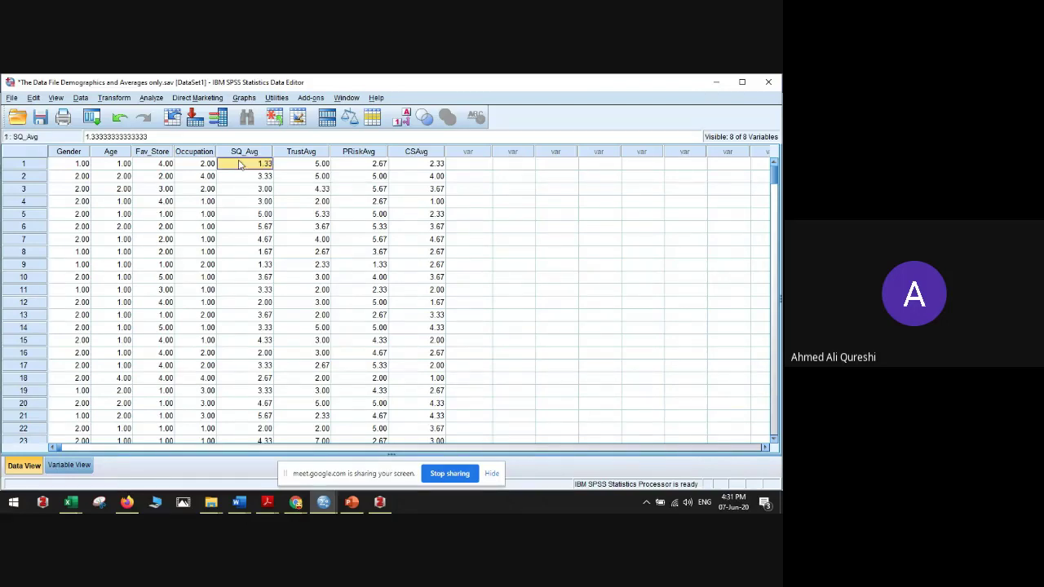
click(302, 164)
click(259, 165)
click(320, 165)
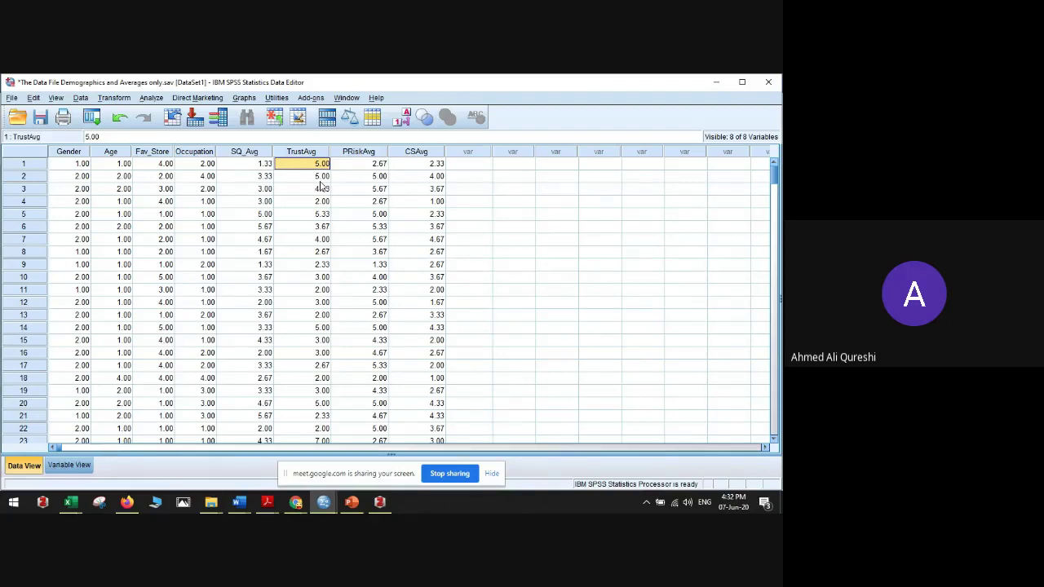
click(256, 165)
click(289, 166)
click(265, 165)
click(317, 166)
click(265, 166)
click(286, 166)
click(265, 166)
click(292, 167)
click(268, 166)
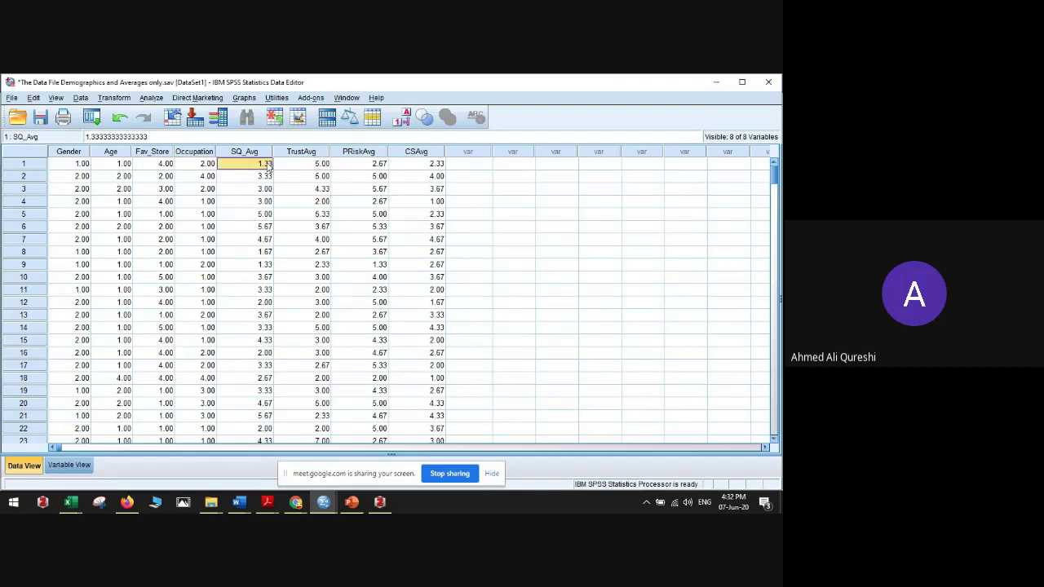
- Start Compute Variable with its previous settings cleared, and name the target variable InteractionTerm
click(118, 99)
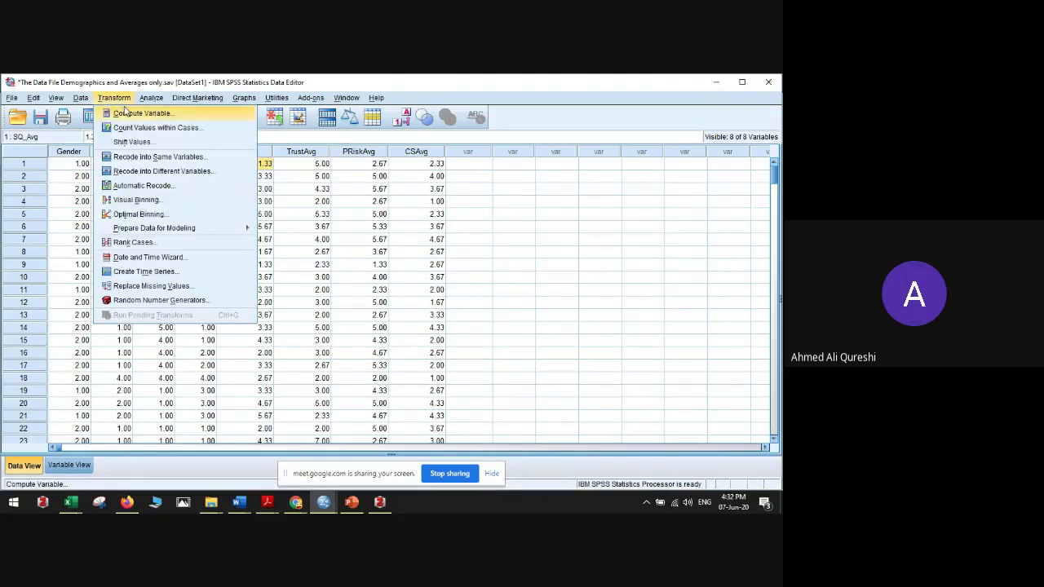
click(140, 113)
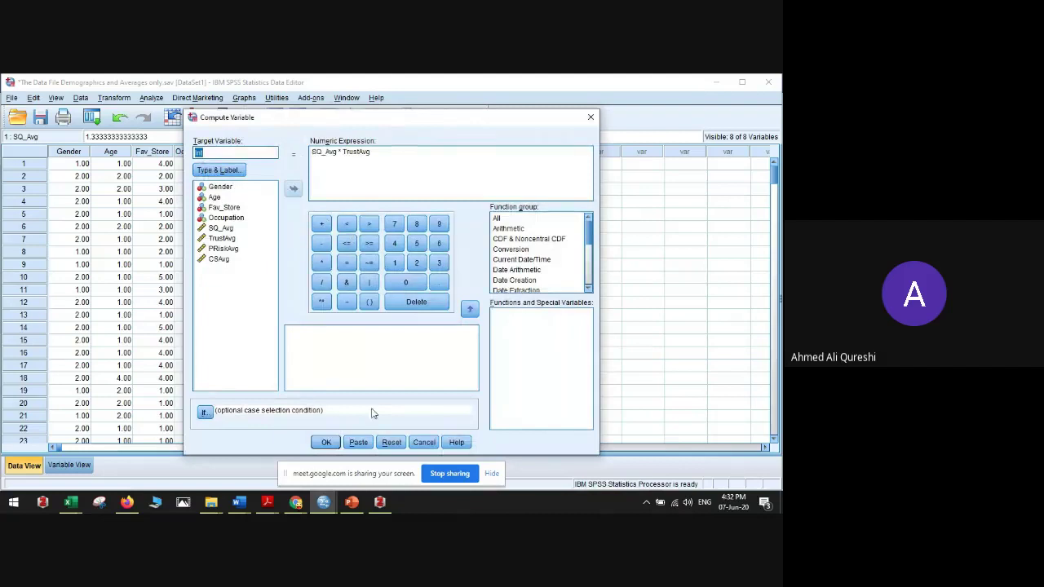
click(392, 441)
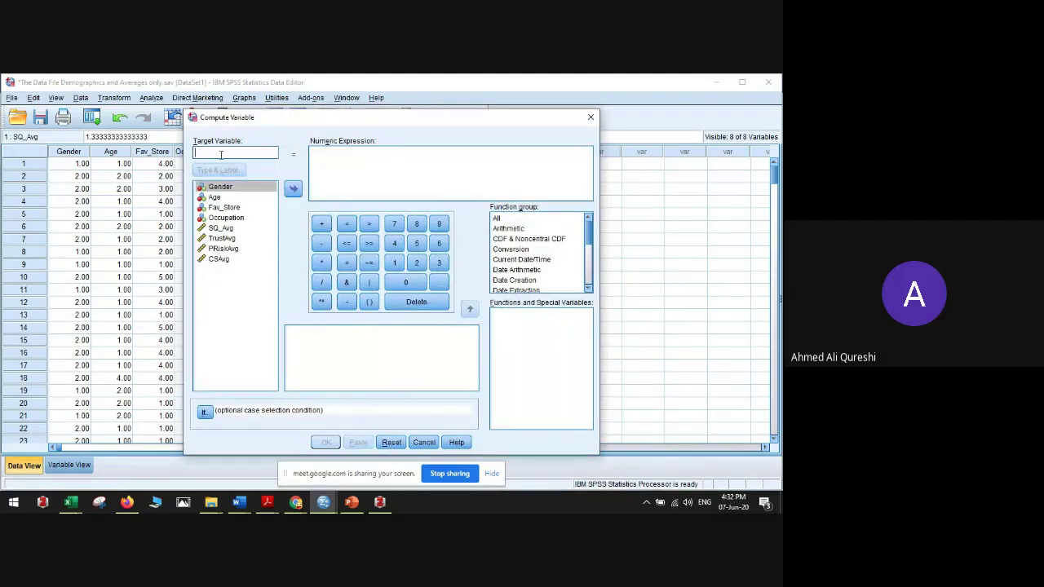
text(InteractionTerm)
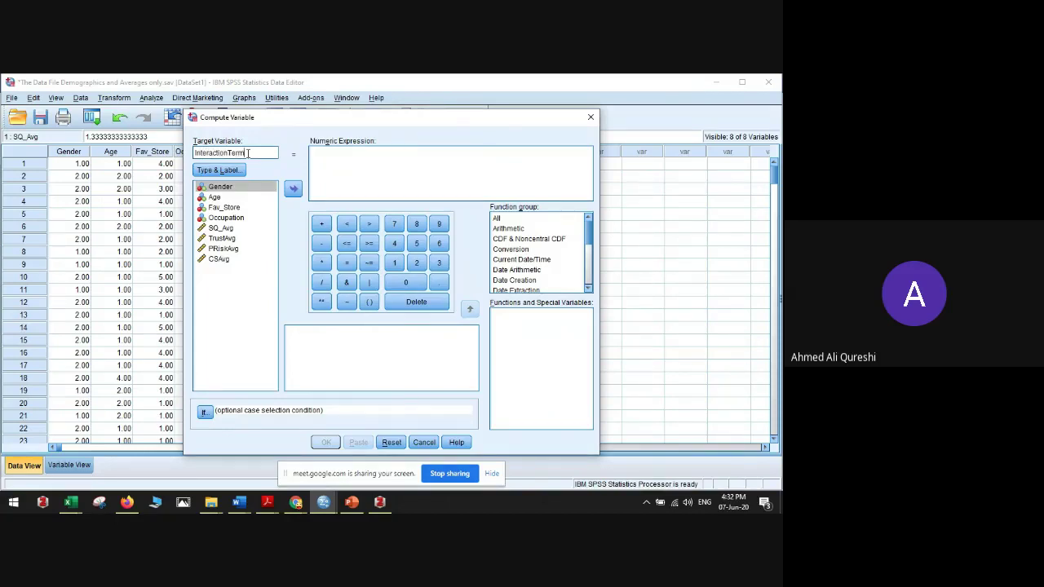
- Build the numeric expression SQ_Avg * TrustAvg for InteractionTerm and run the computation
click(222, 230)
click(292, 189)
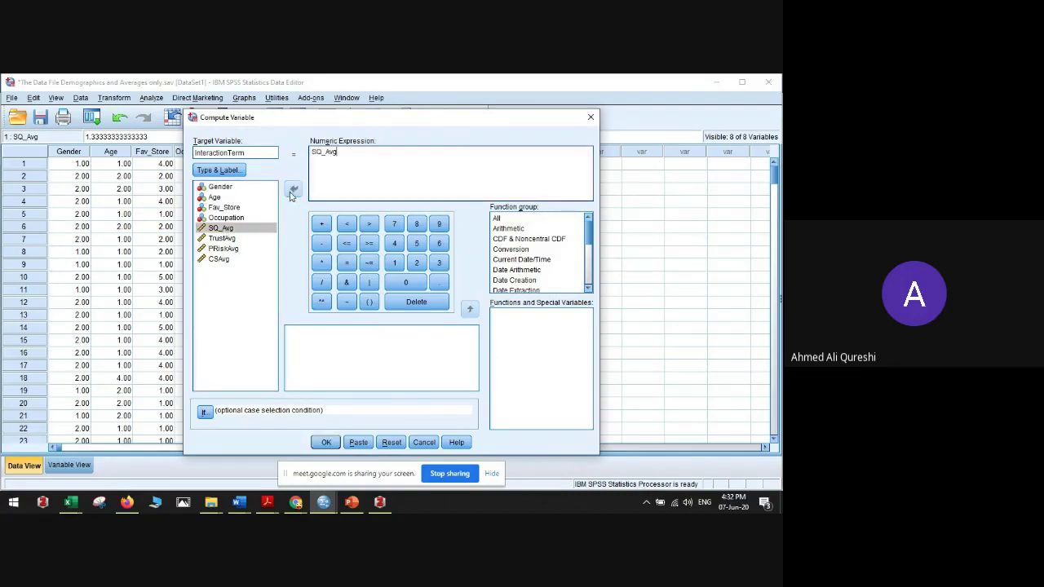
click(322, 261)
click(222, 238)
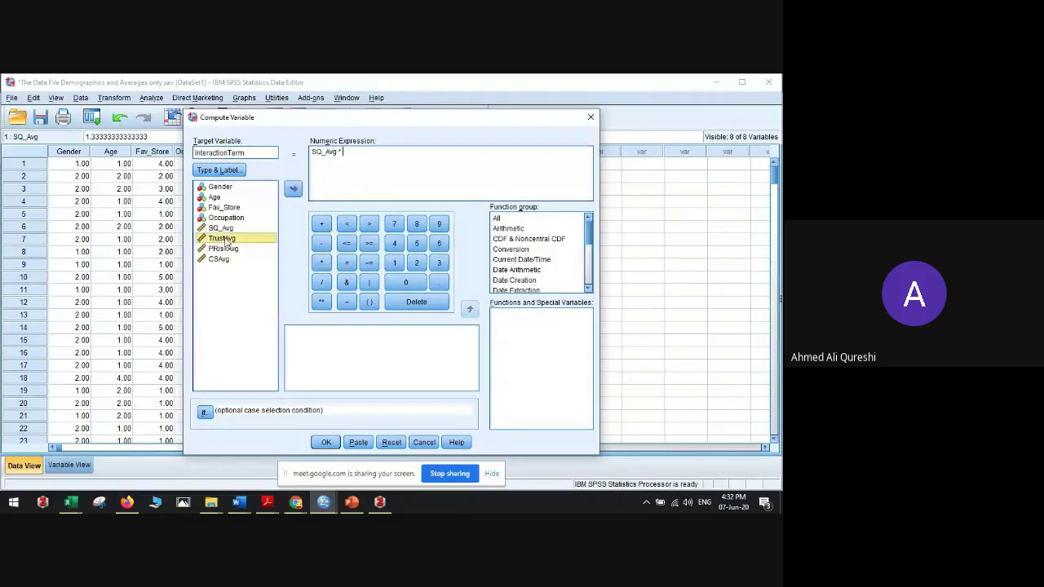
click(292, 191)
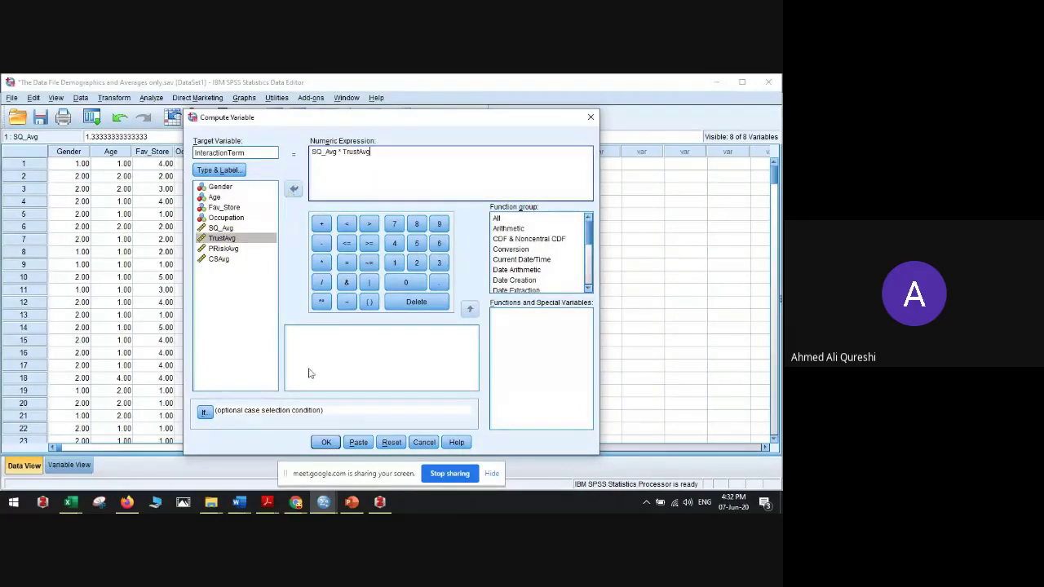
click(322, 443)
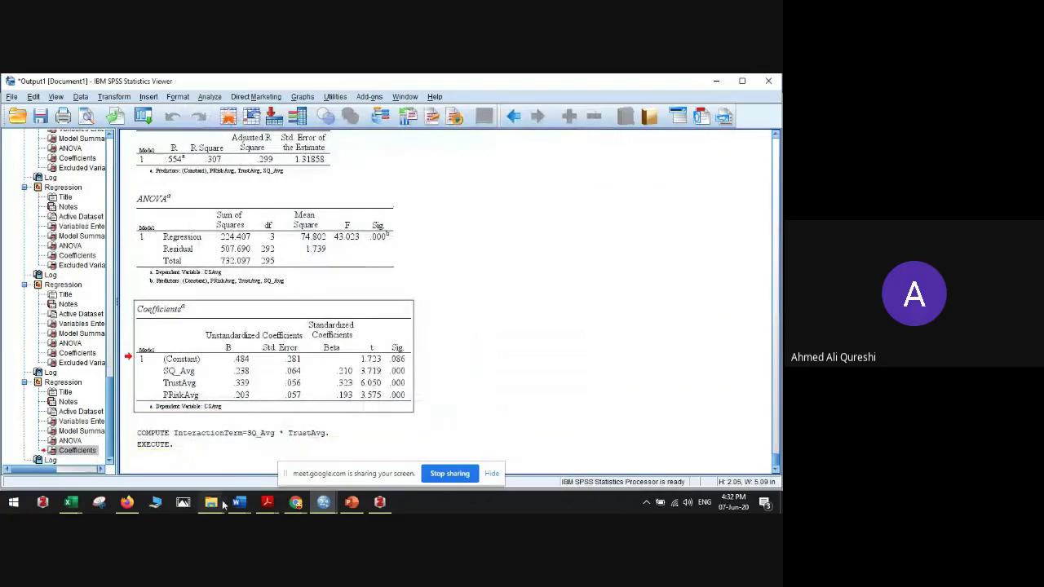
- Return to the data file and examine the values of the new InteractionTerm column across several cases
click(322, 503)
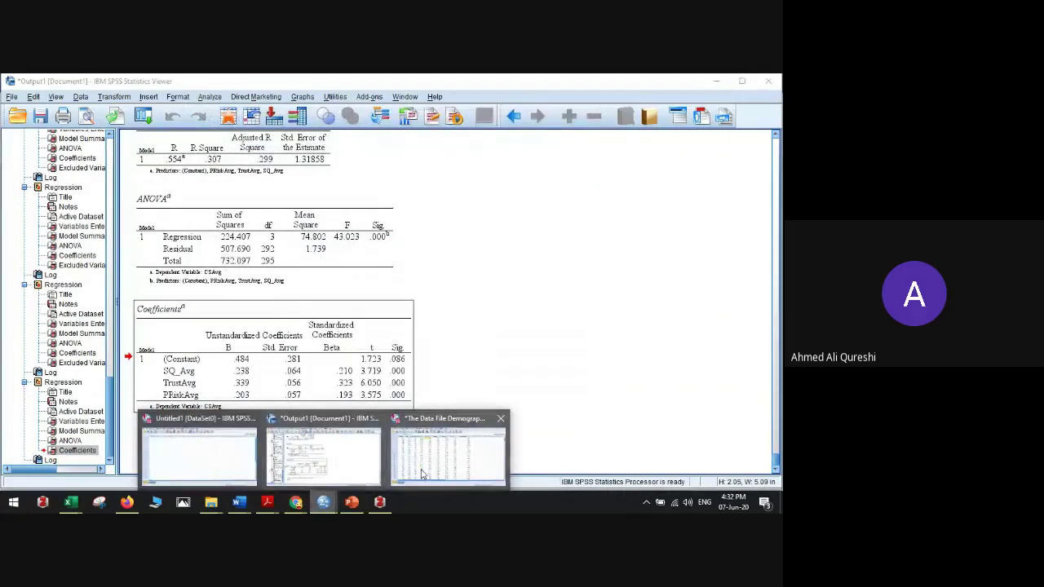
click(449, 452)
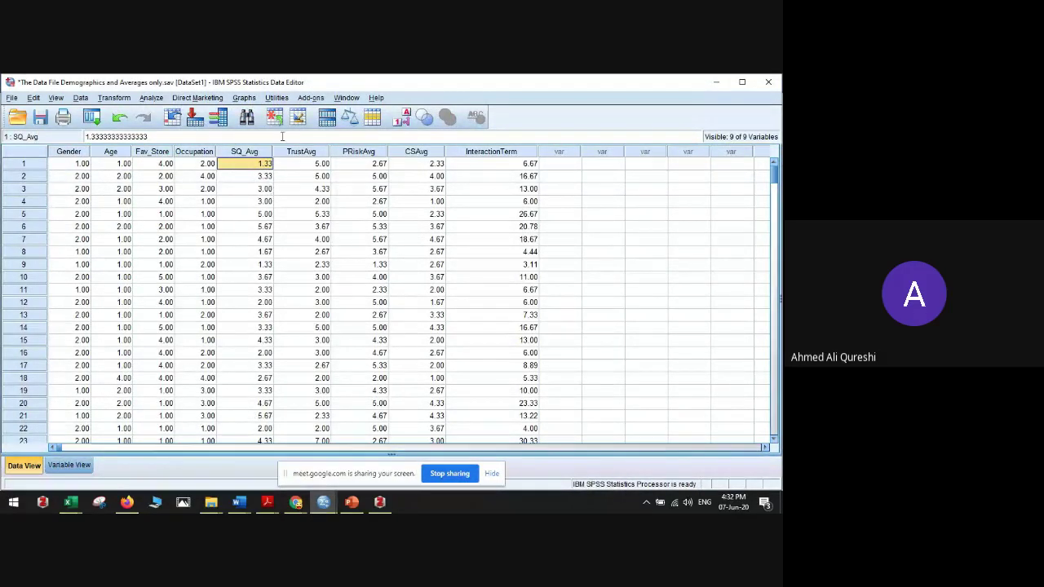
click(492, 165)
click(489, 201)
click(486, 264)
click(483, 340)
click(481, 391)
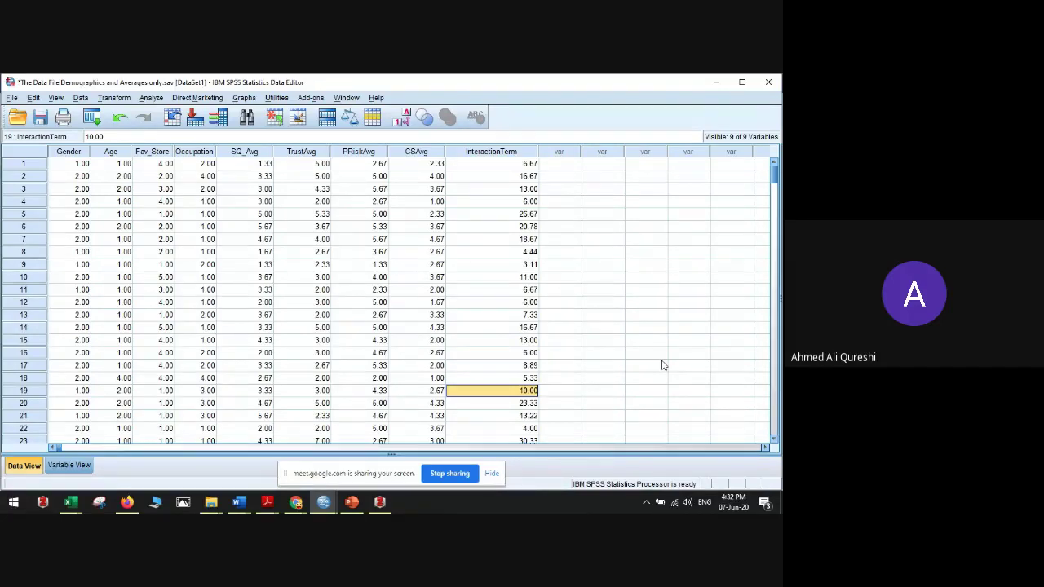
- Leave the list of analyses and switch to the Google Meet window to check the meeting
click(150, 99)
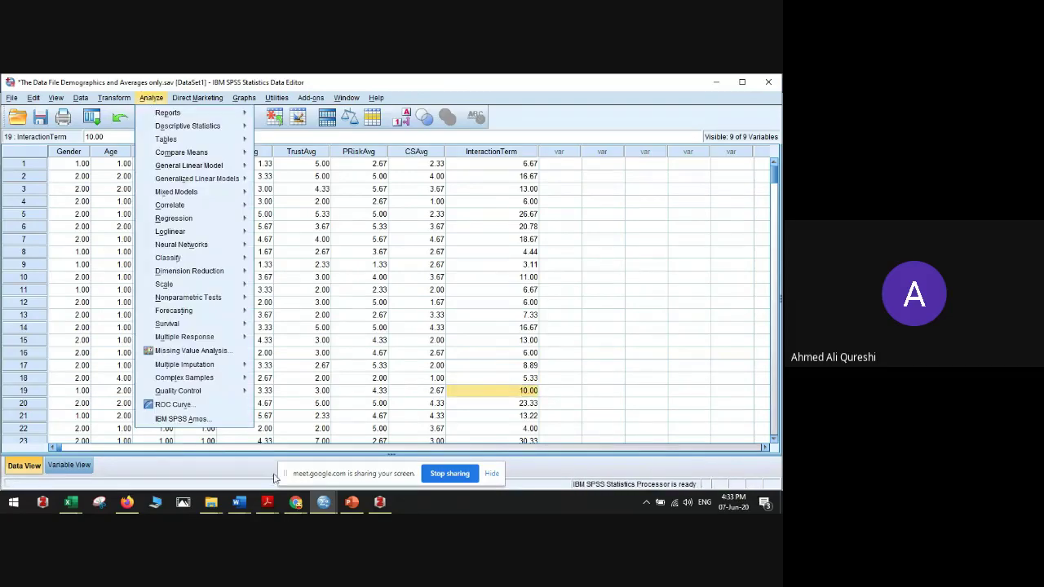
click(295, 502)
click(271, 448)
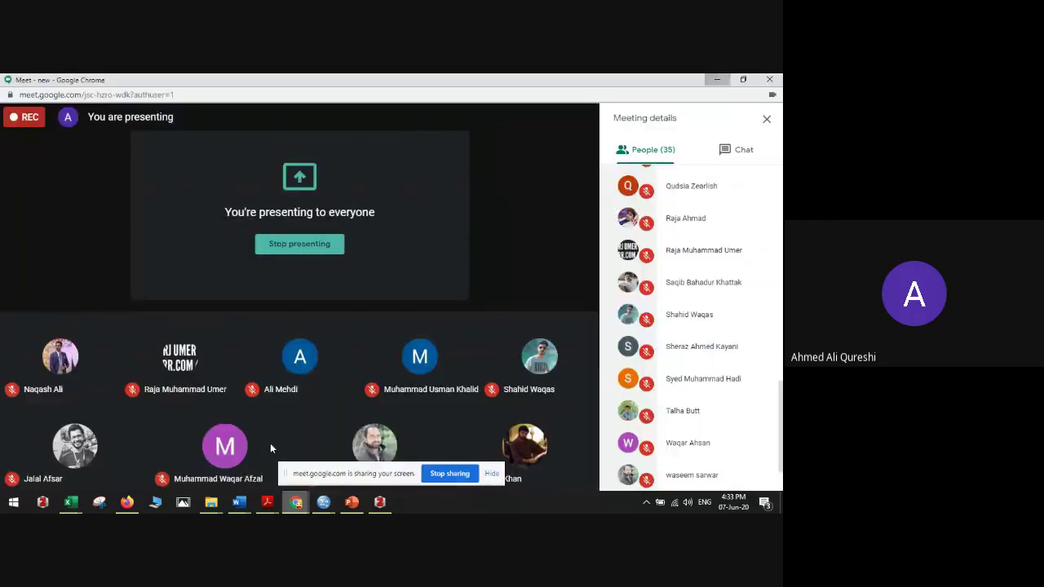
- Read the latest messages in the meeting chat and return to the SPSS data file
click(730, 149)
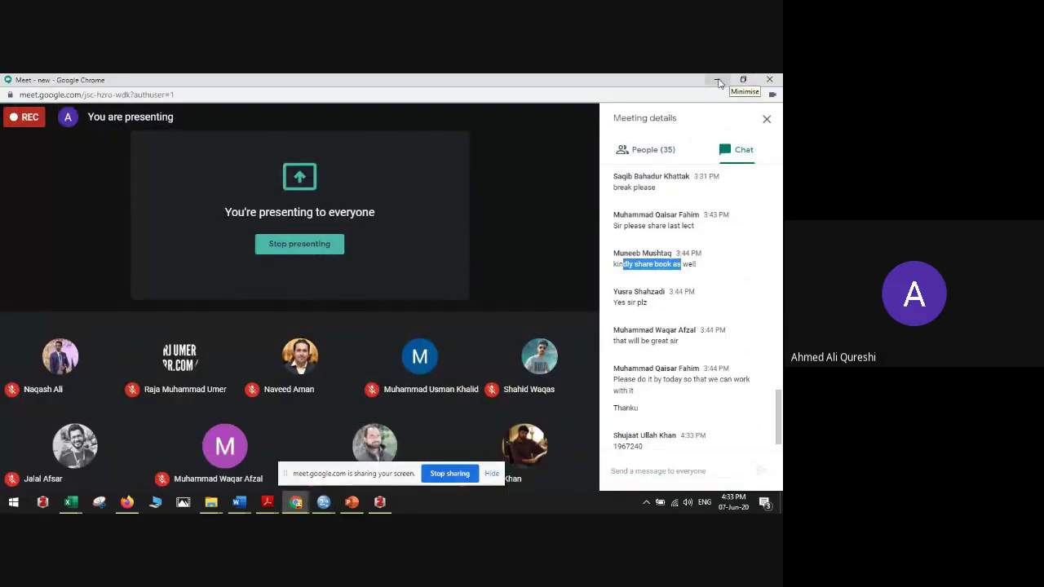
click(718, 82)
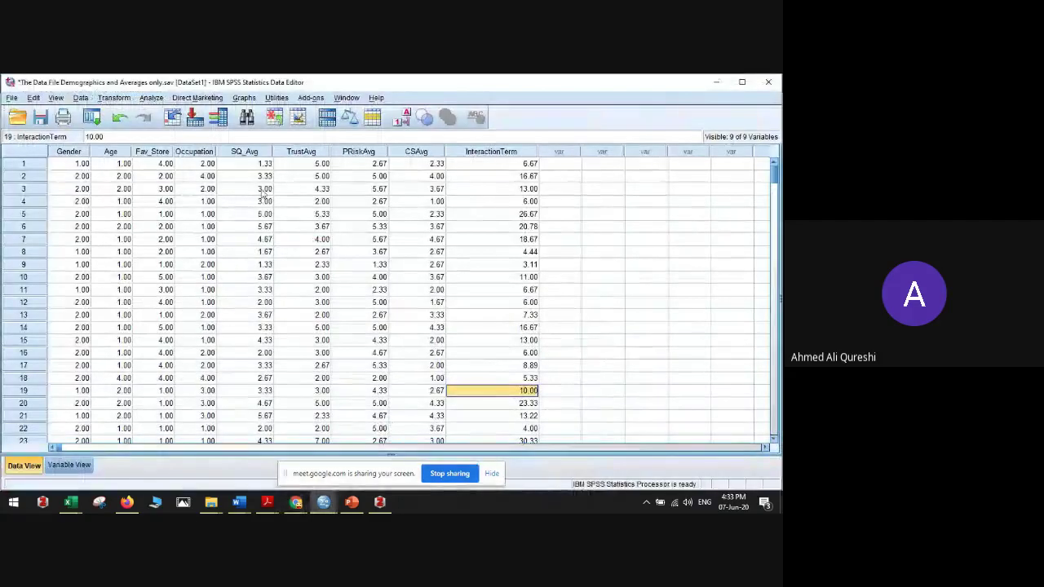
- Start a Linear Regression with its previous settings cleared, and set CSAvg as the dependent variable
click(146, 98)
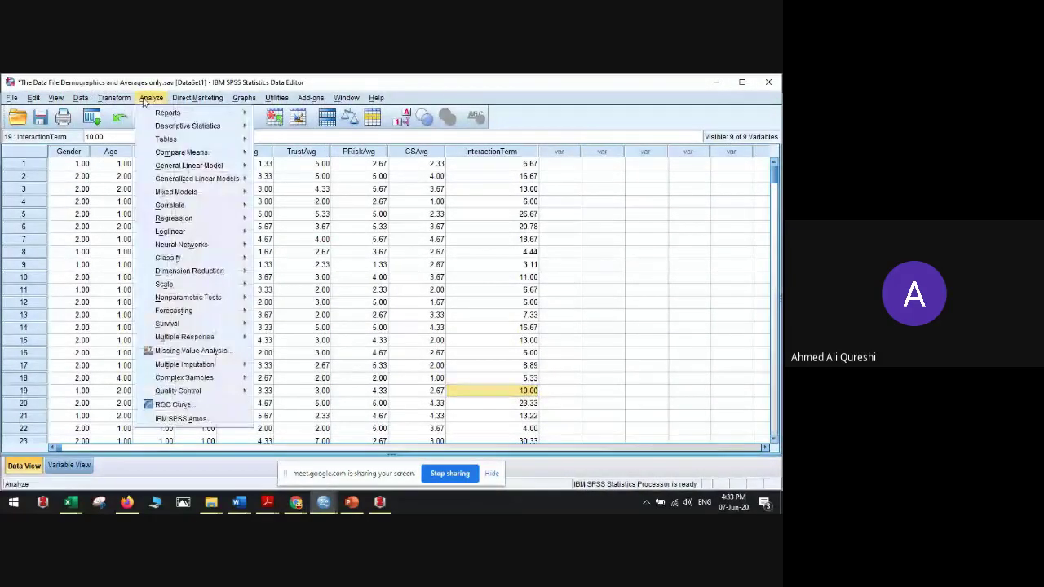
mouse_move(207, 129)
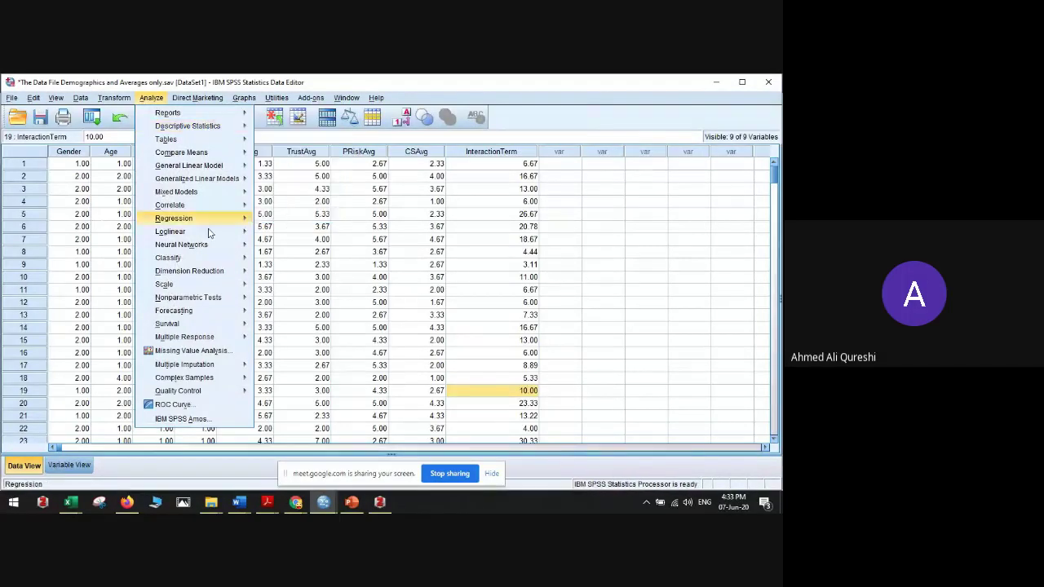
mouse_move(211, 218)
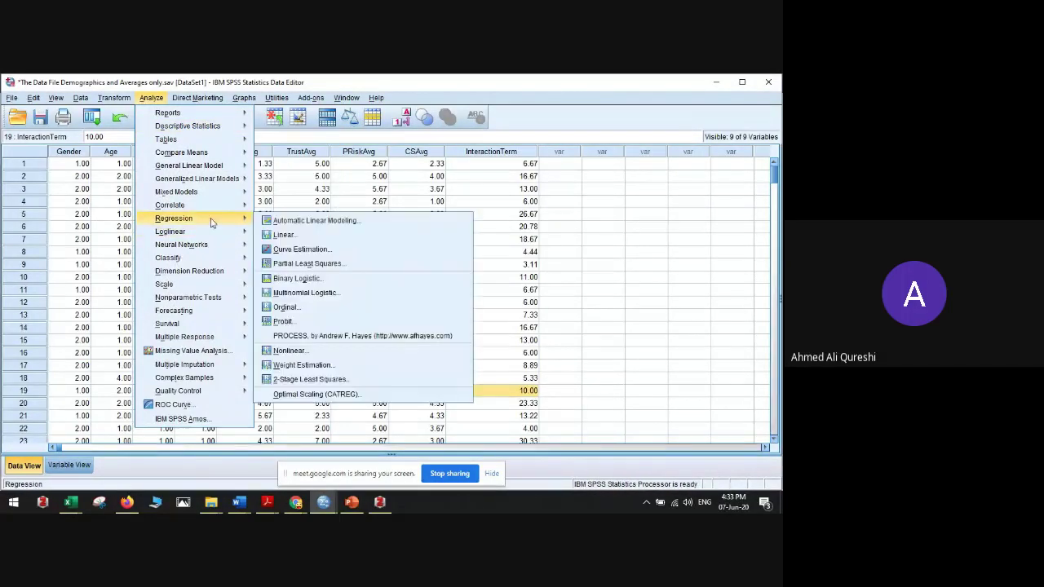
click(310, 236)
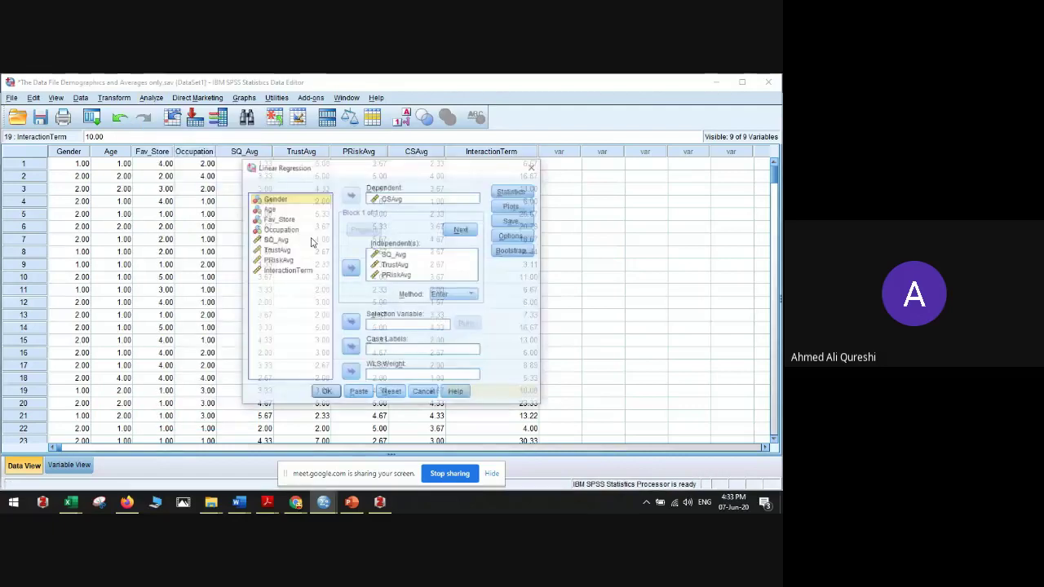
click(391, 393)
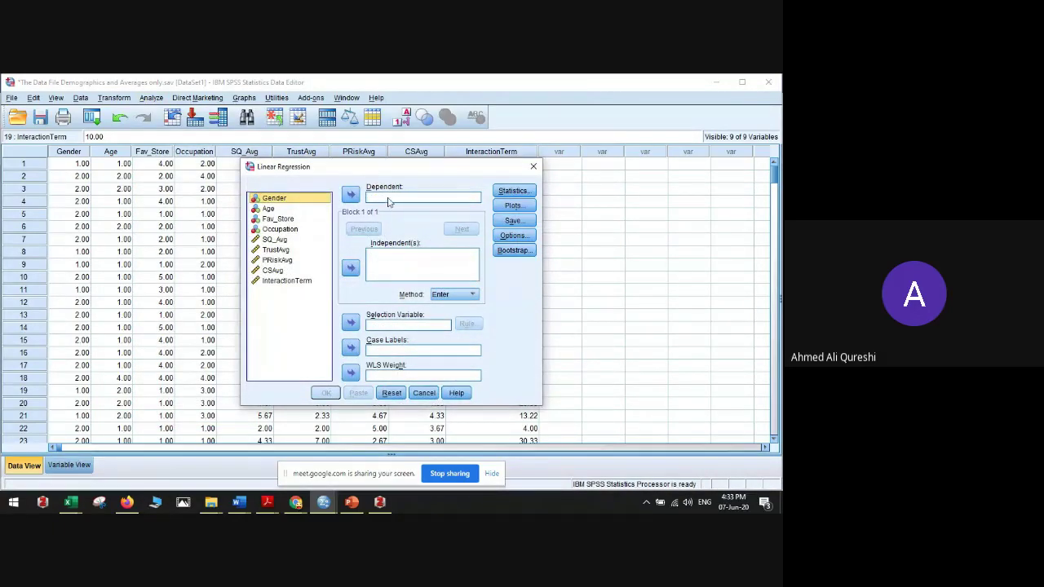
click(276, 271)
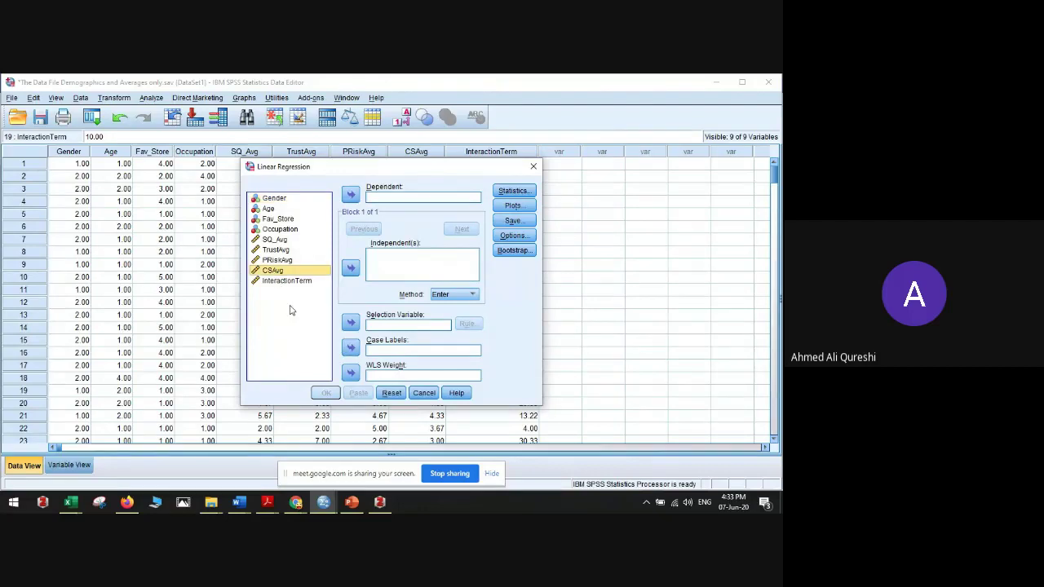
click(351, 194)
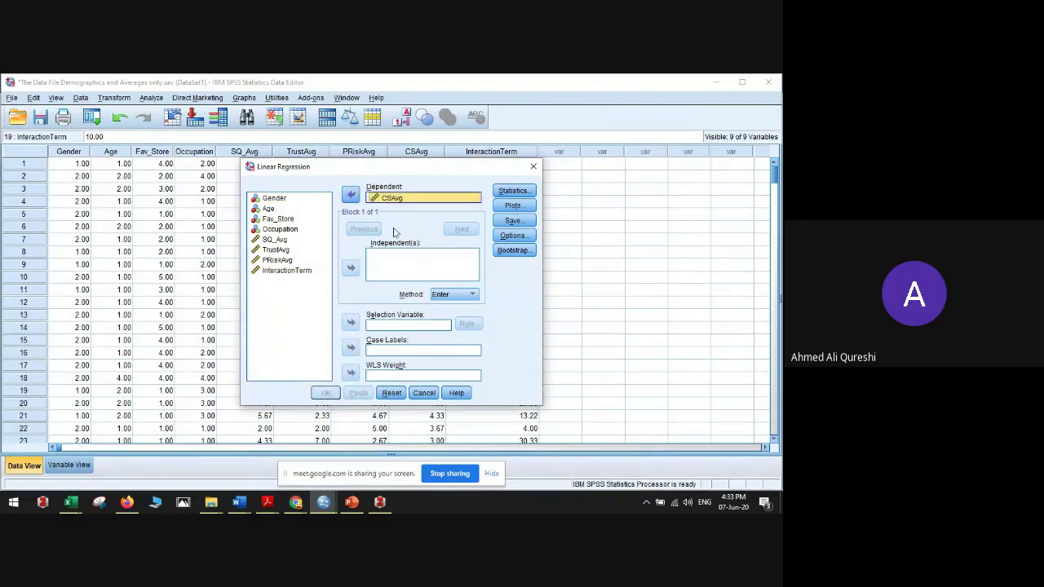
- Add SQ_Avg and TrustAvg as the independent variables of the first block
click(278, 240)
click(351, 267)
click(290, 250)
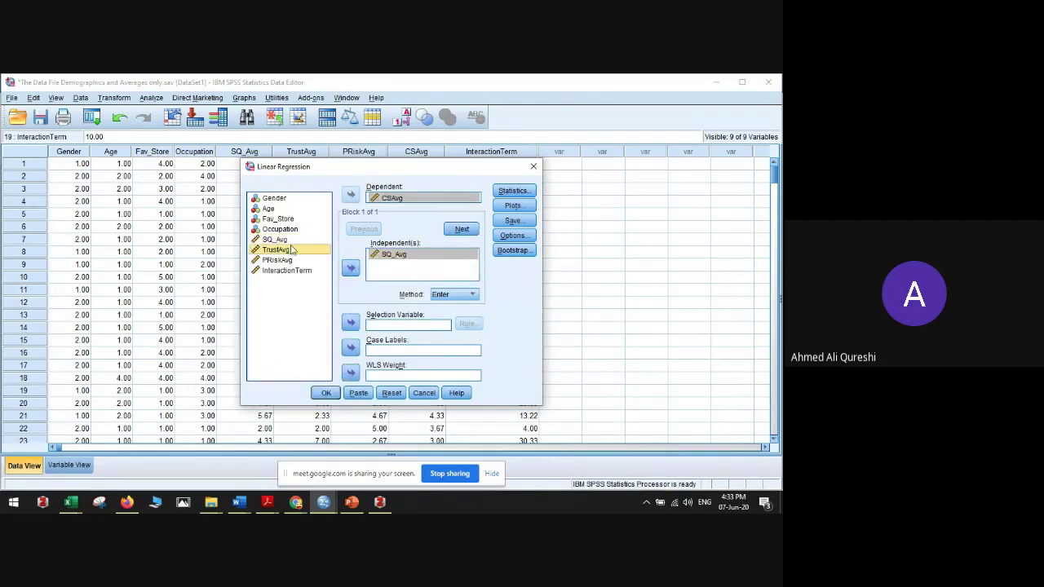
click(351, 268)
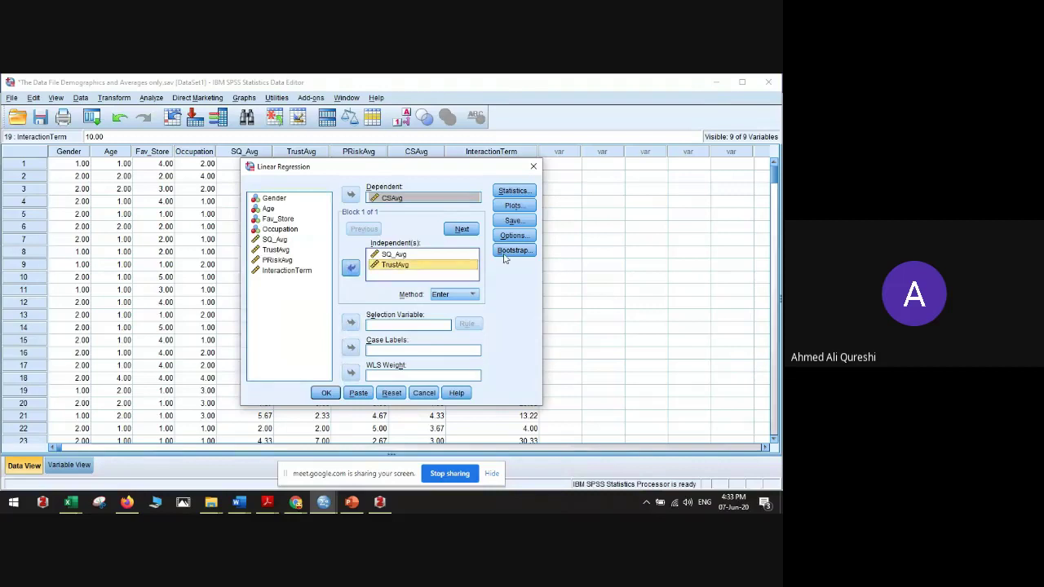
- Review the first block's predictors, and add InteractionTerm as the independent variable of a second block
click(461, 229)
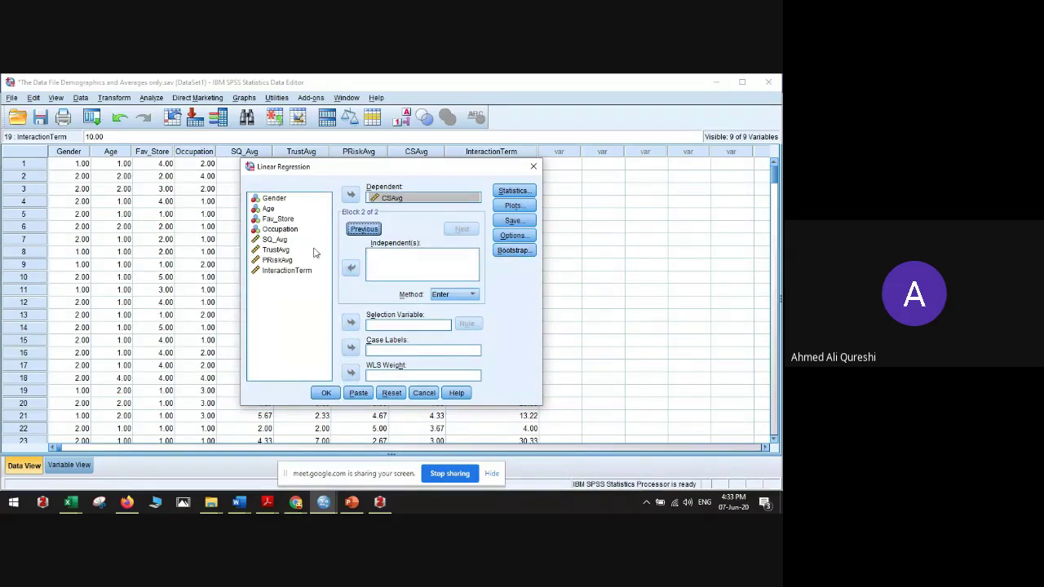
click(364, 230)
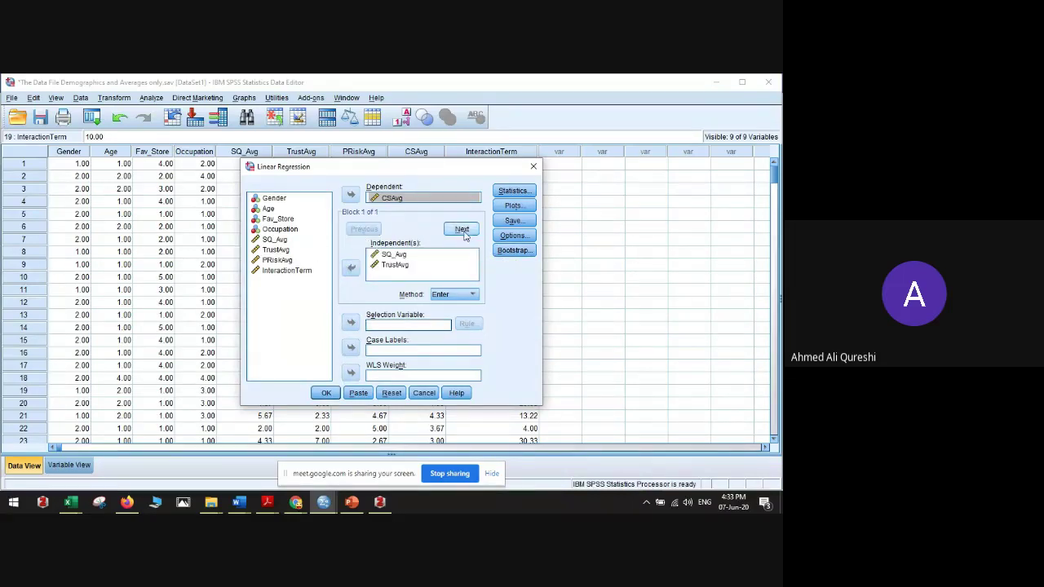
click(461, 229)
click(376, 229)
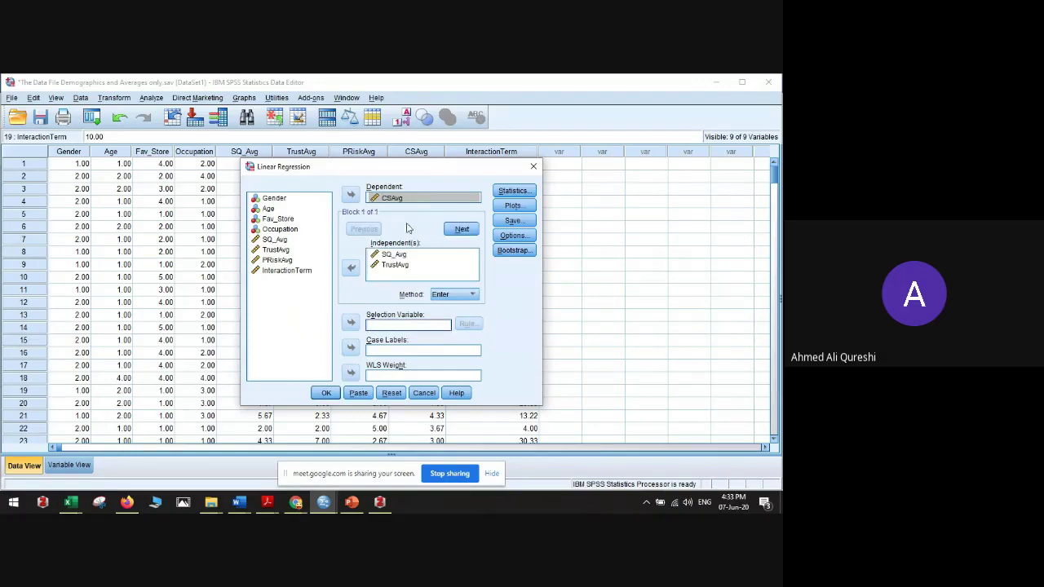
click(461, 230)
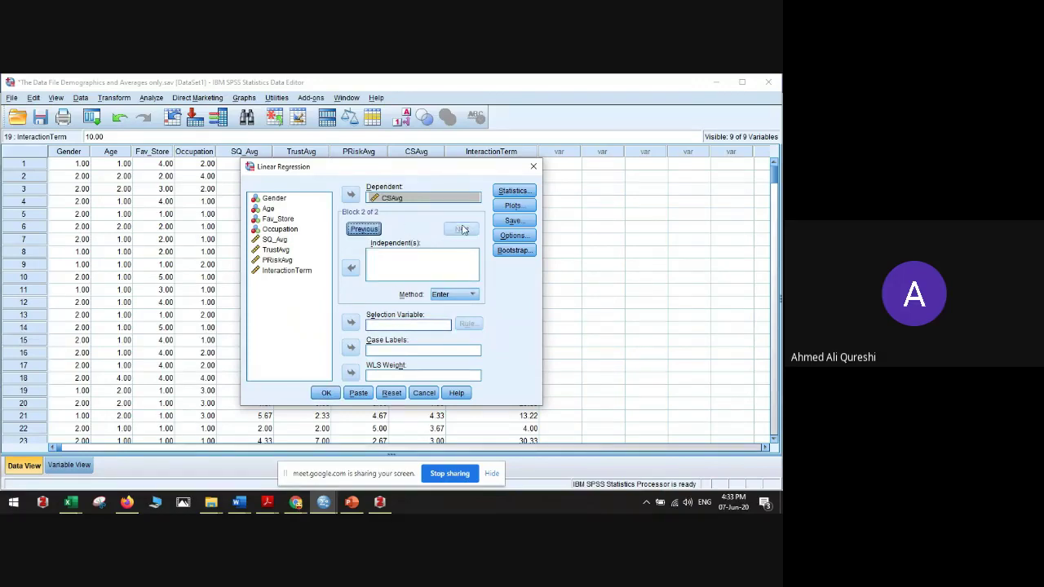
click(288, 271)
click(350, 269)
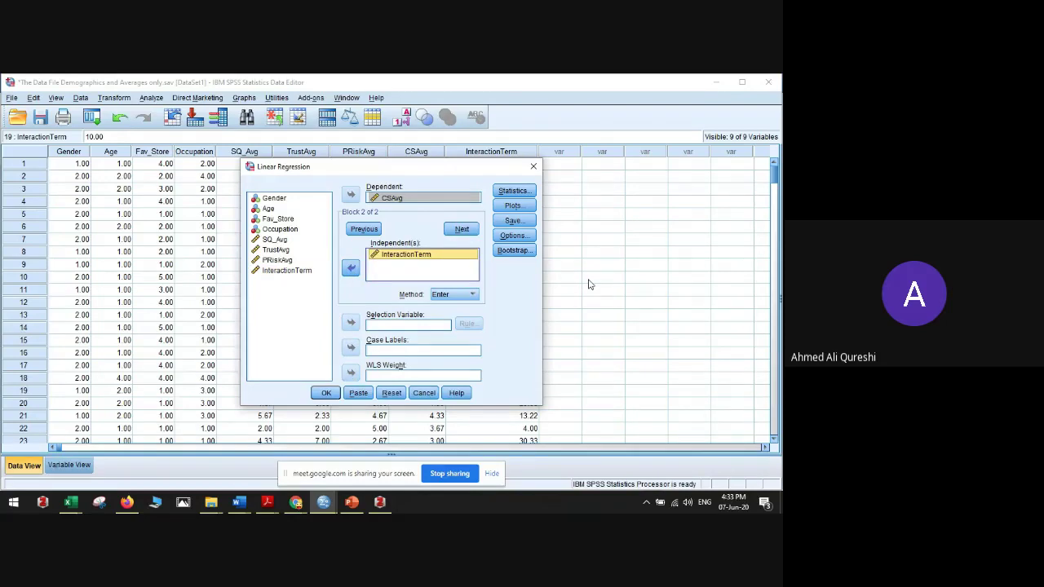
- Include the R squared change statistic and run the two-block regression
click(513, 190)
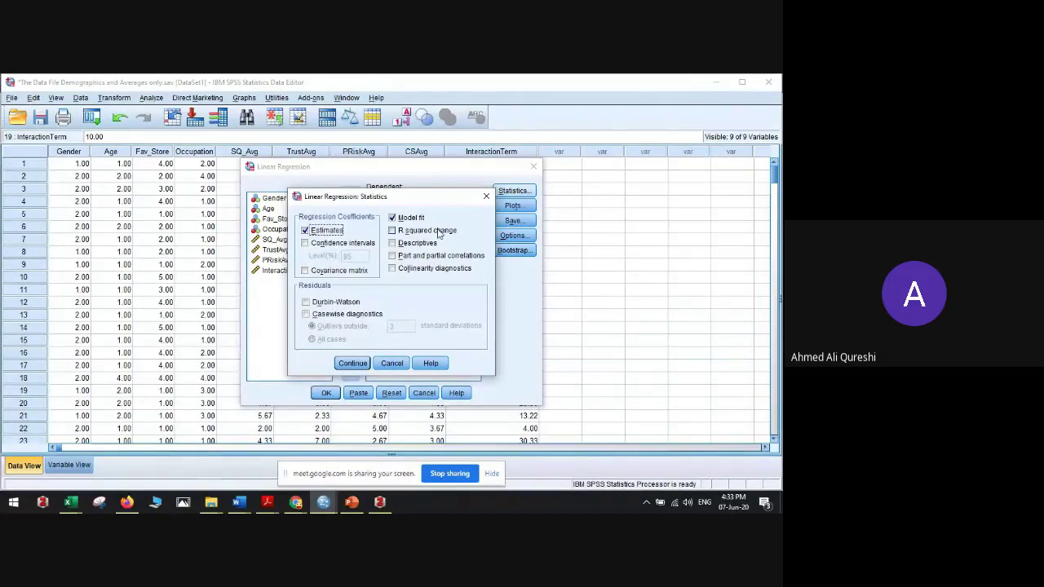
click(438, 234)
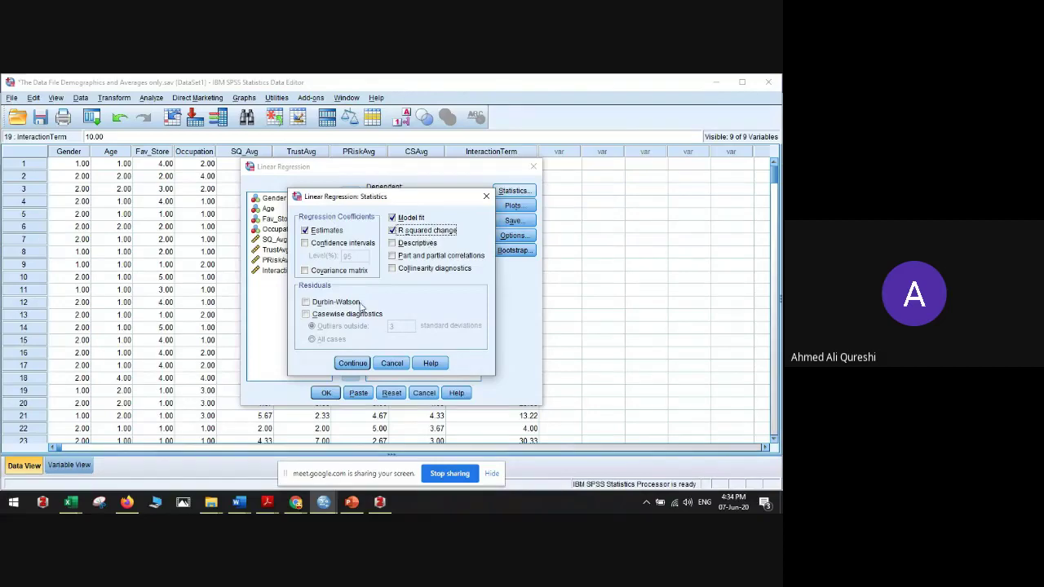
click(352, 363)
click(326, 394)
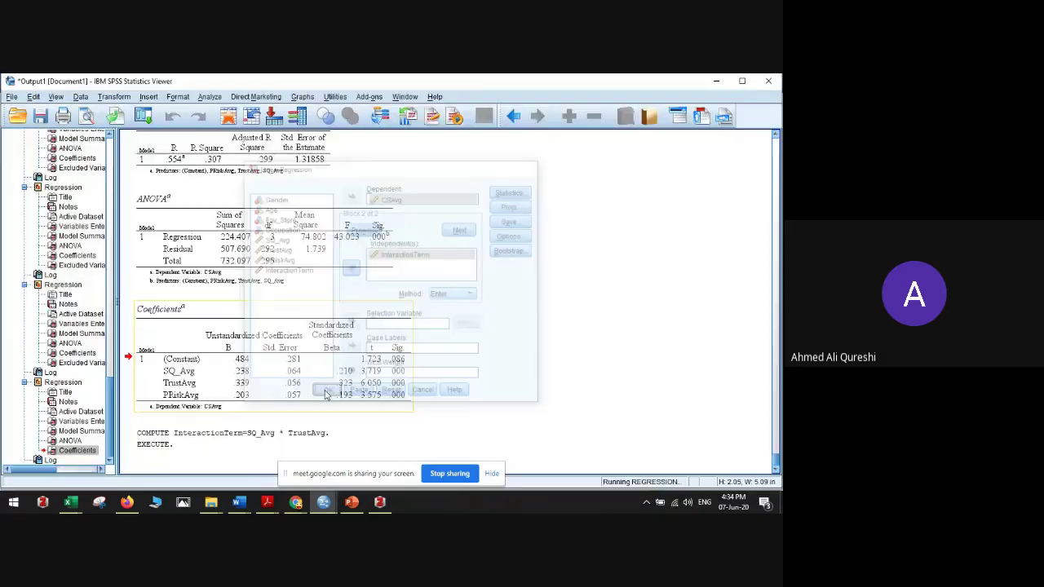
- Examine the new regression's Variables Entered/Removed and Model Summary tables, comparing R Square Change between the two models
scroll(499, 329, down, 10)
scroll(501, 329, up, 10)
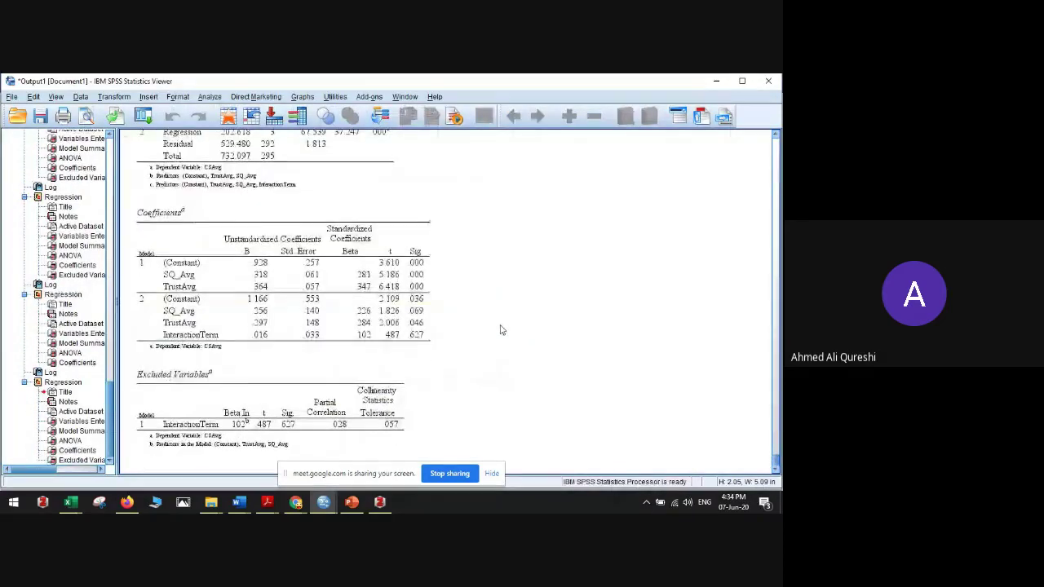
scroll(502, 329, up, 2)
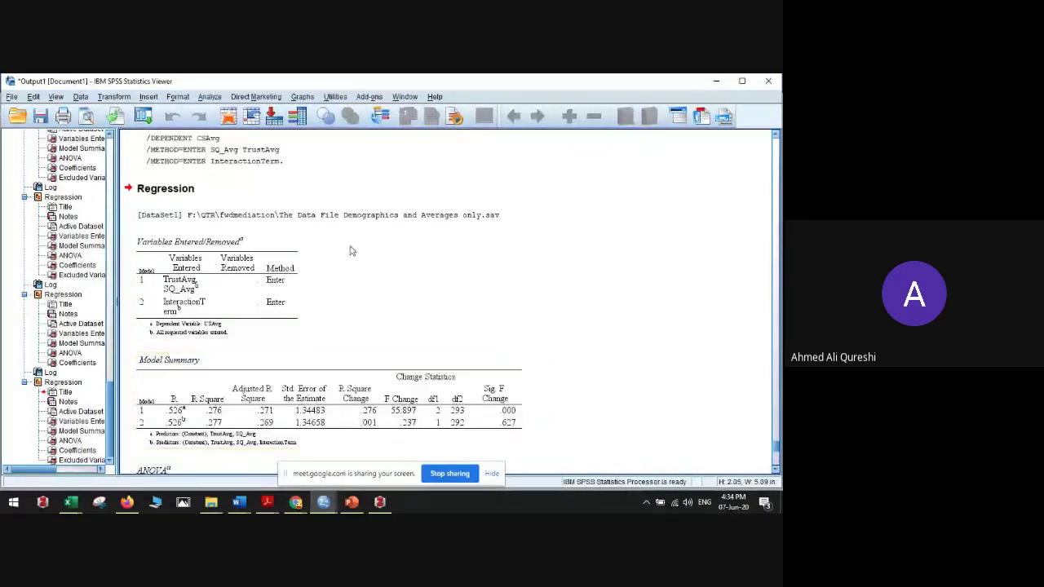
click(268, 269)
scroll(239, 290, down, 2)
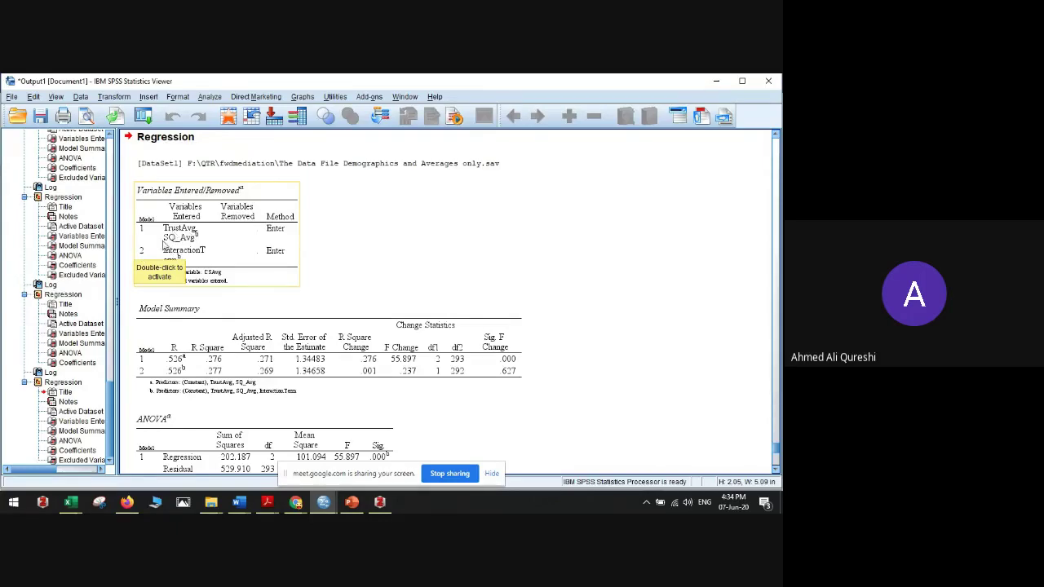
scroll(273, 252, down, 1)
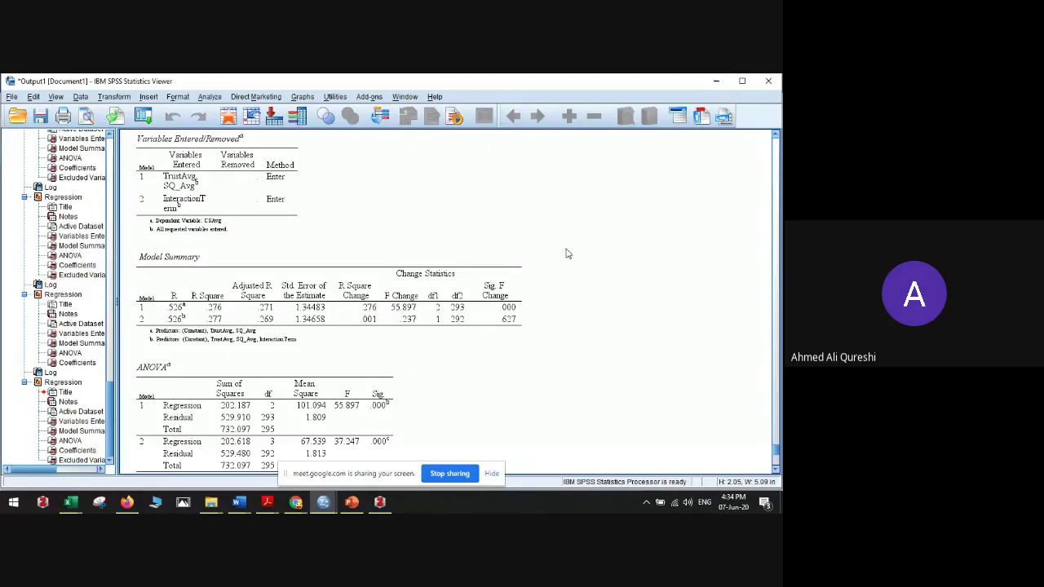
scroll(568, 254, down, 1)
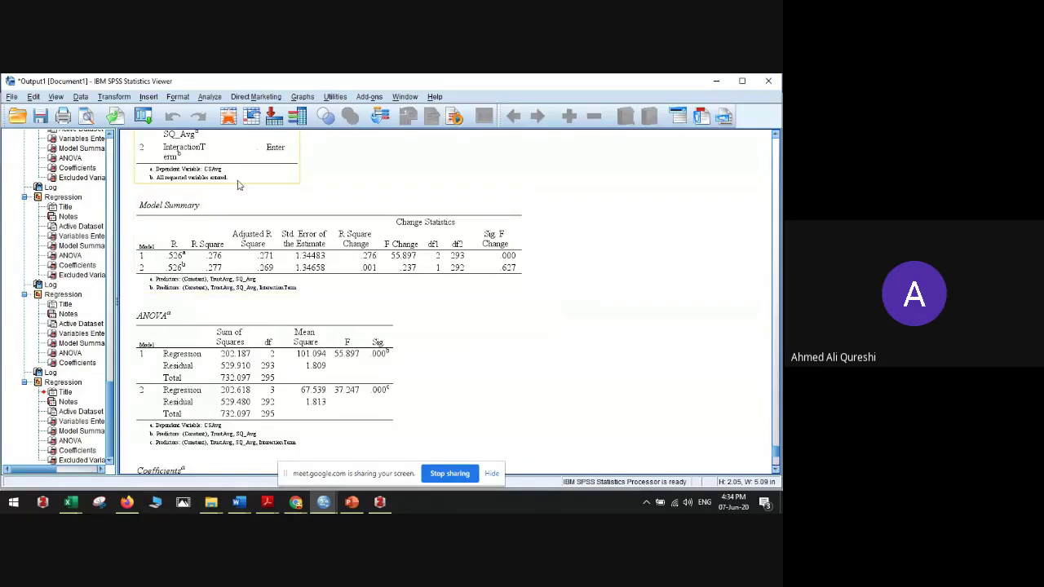
scroll(238, 185, up, 1)
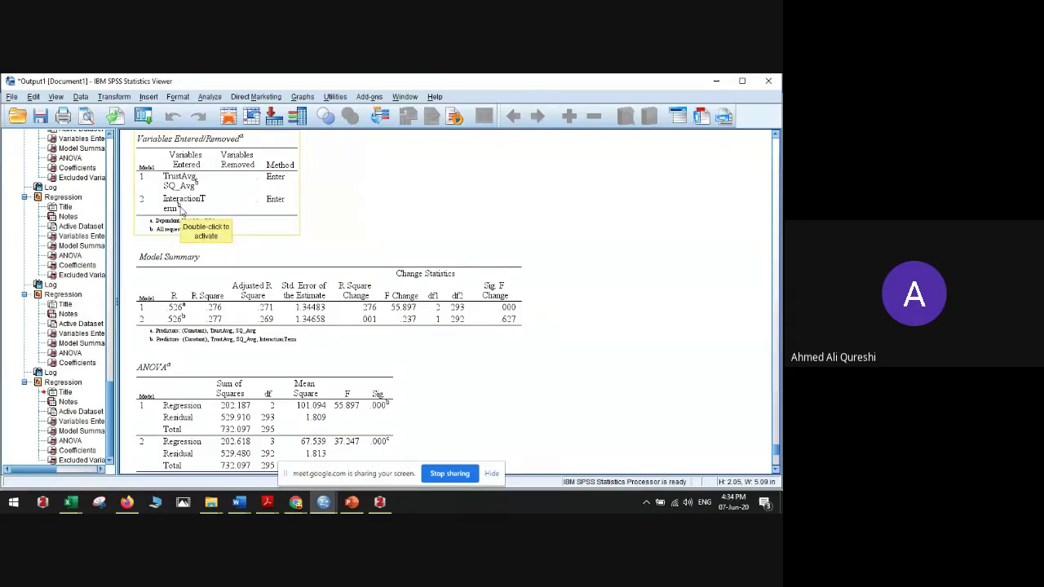
scroll(534, 282, down, 2)
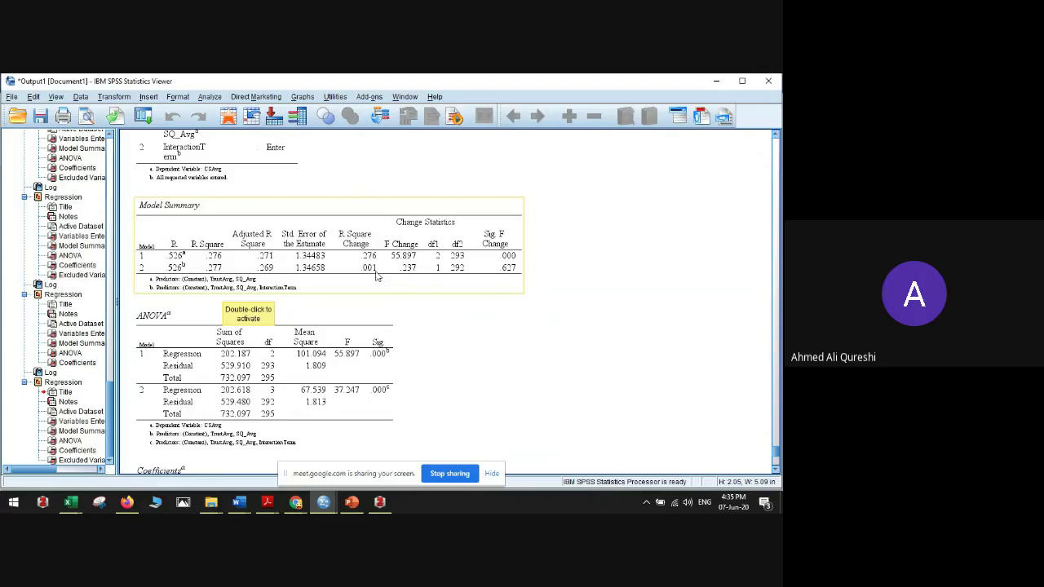
- Examine the ANOVA, Coefficients and Excluded Variables tables for both models, and return to the Model Summary
scroll(390, 280, down, 1)
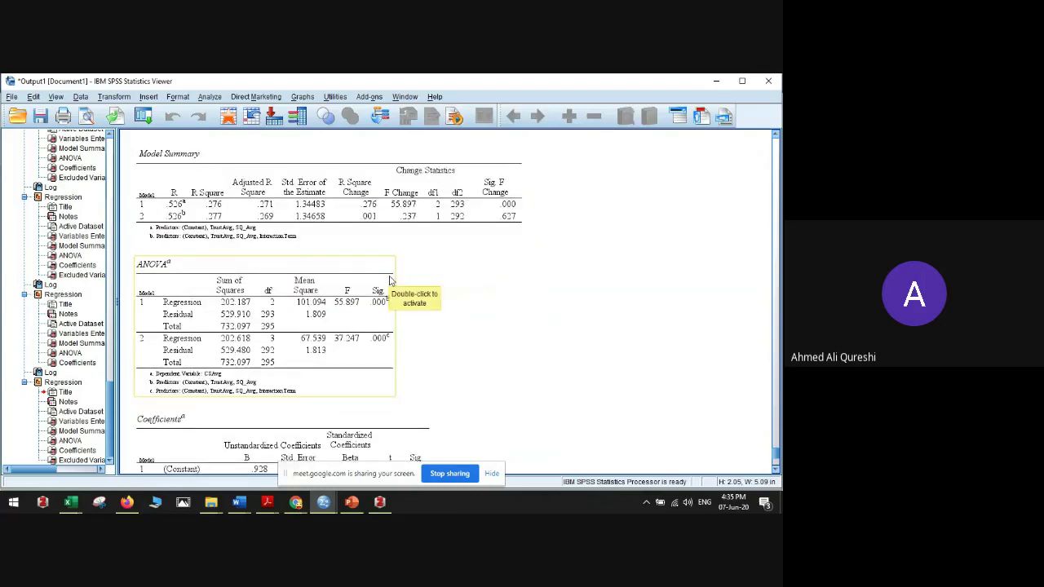
scroll(390, 281, down, 1)
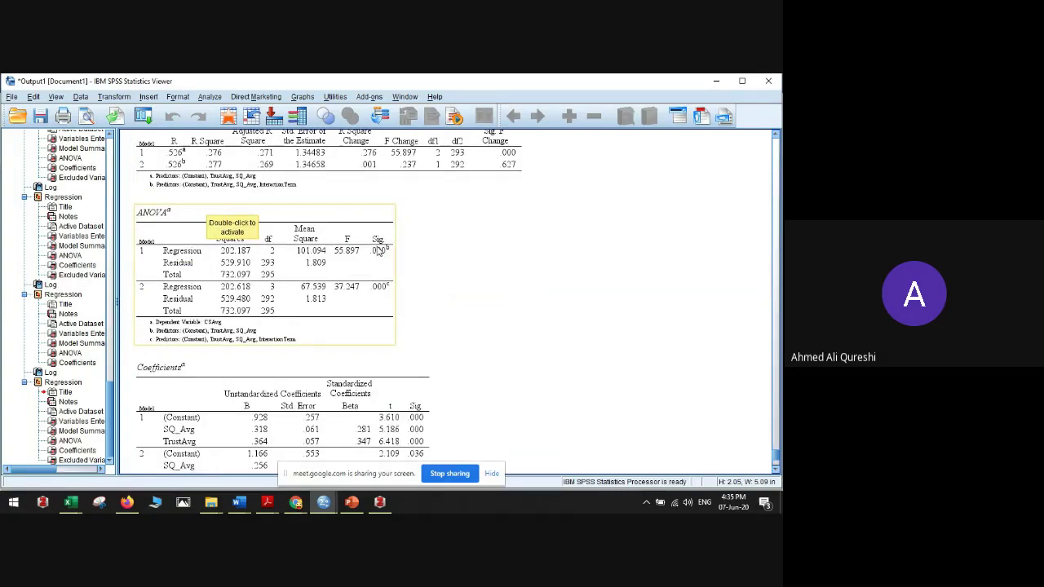
scroll(481, 326, down, 1)
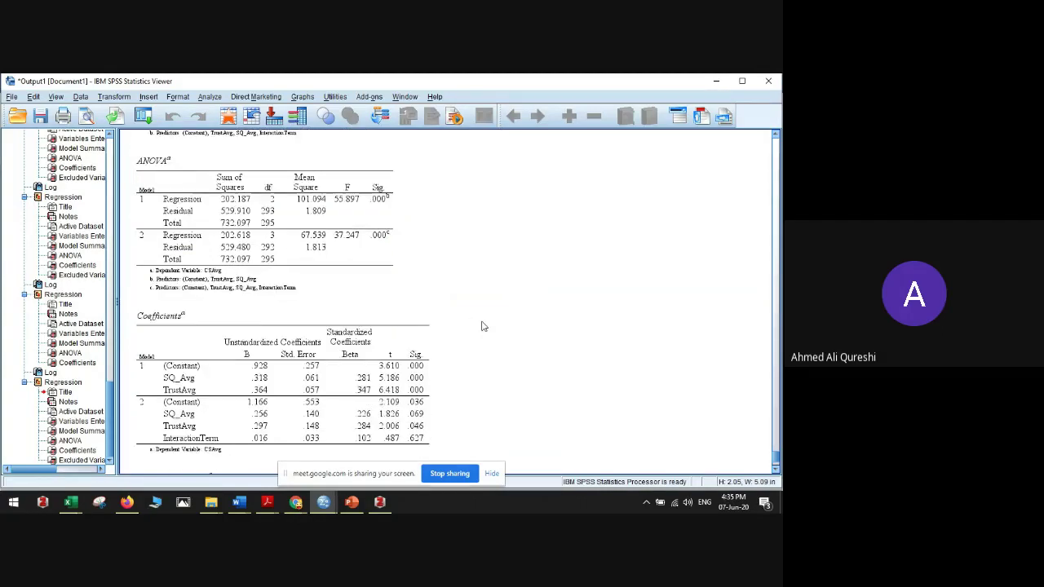
scroll(481, 326, down, 2)
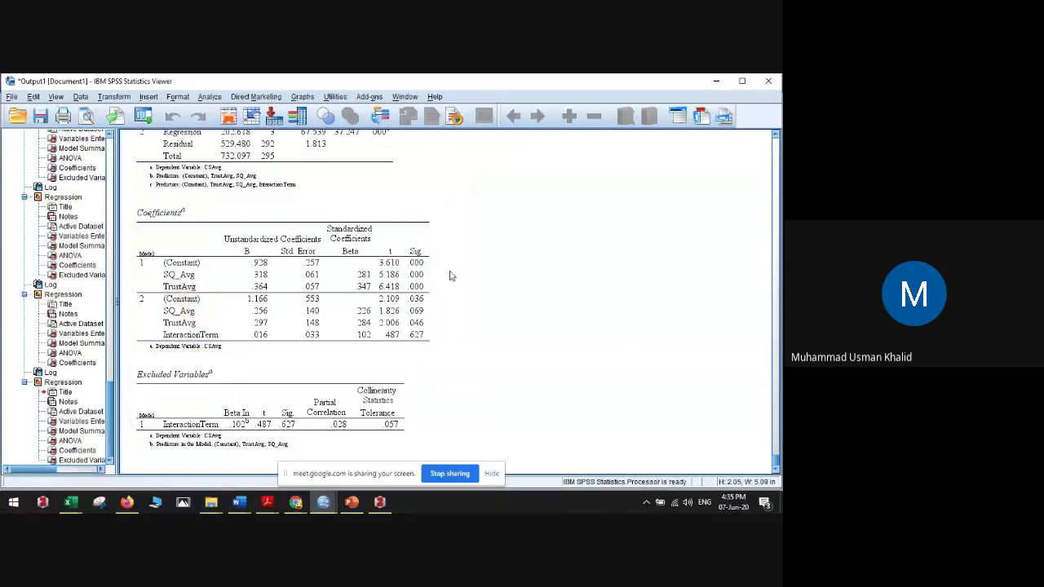
scroll(449, 276, up, 2)
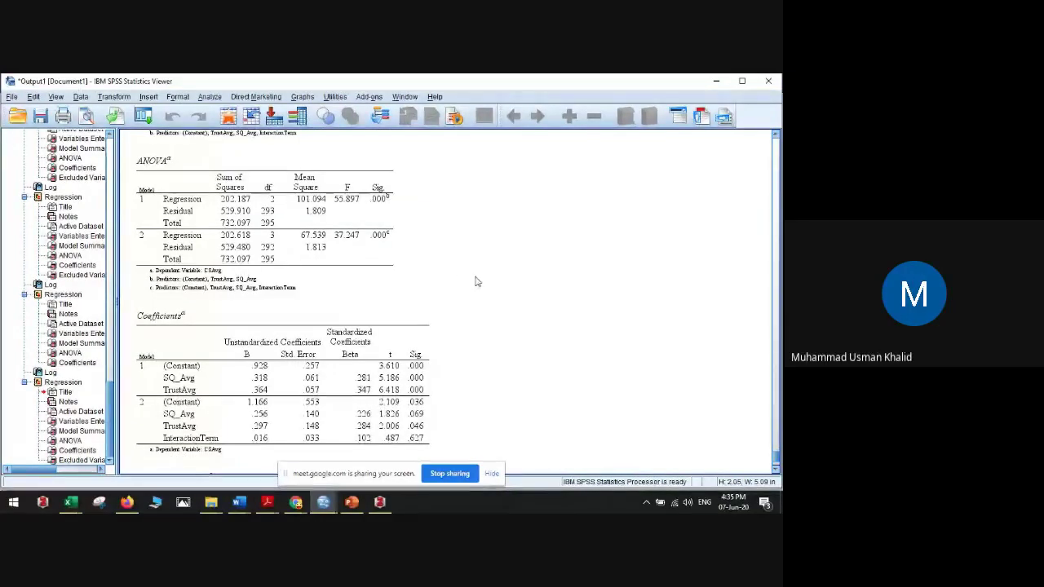
scroll(420, 291, up, 3)
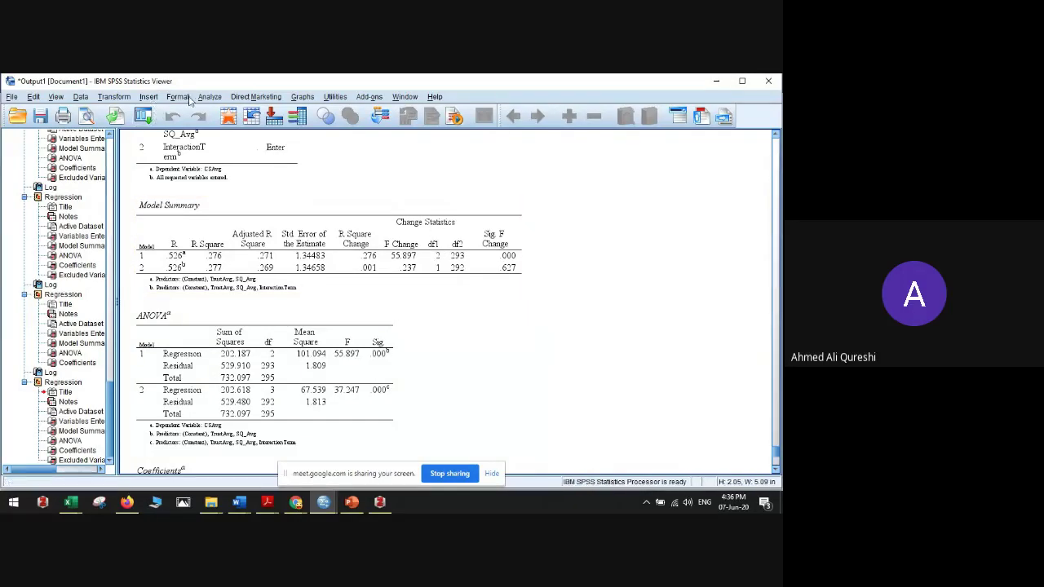
- Recall the Linear Regression dialog to show the R squared change option among its statistics, and leave without changes
click(143, 115)
click(167, 137)
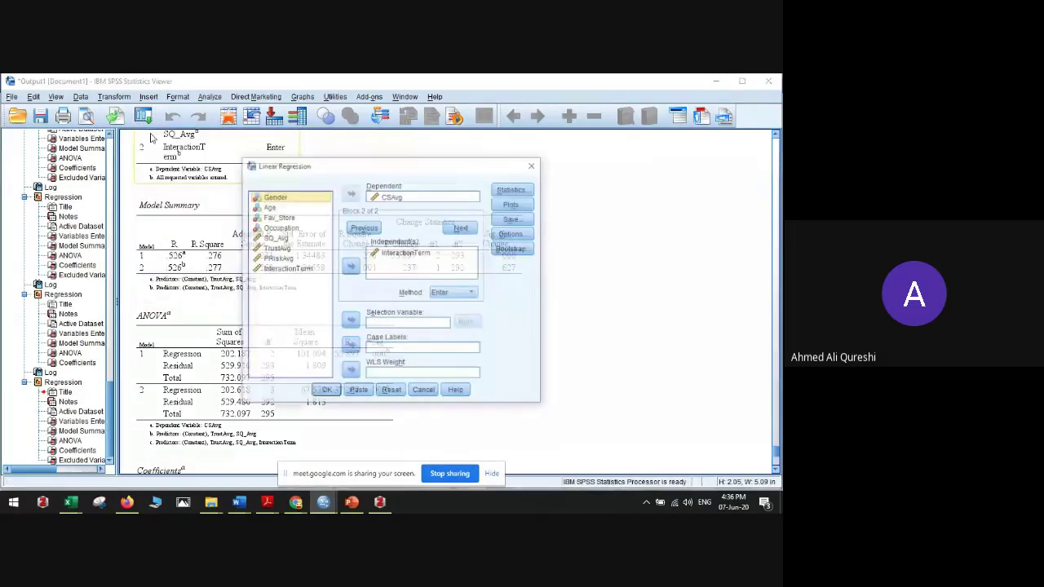
click(514, 189)
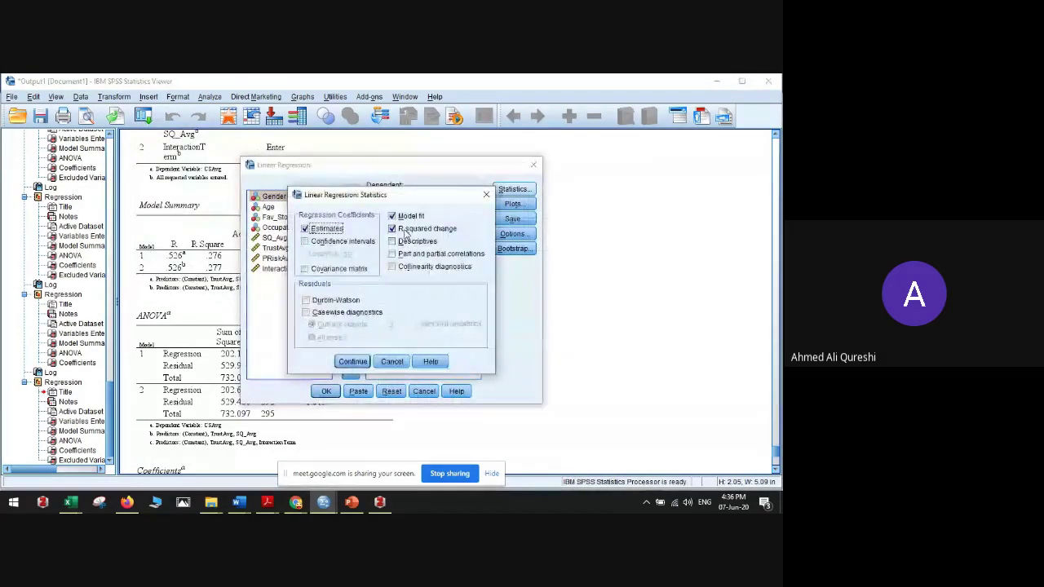
click(391, 367)
click(424, 391)
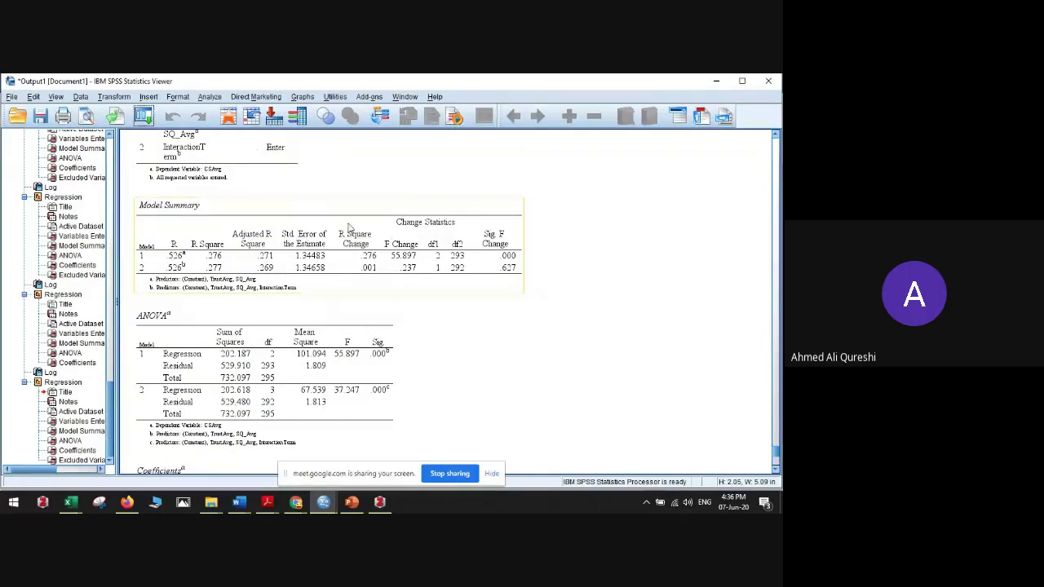
- Rerun the two-block linear regression for CSAvg without the R squared change statistic and show its Model Summary
click(143, 116)
click(163, 134)
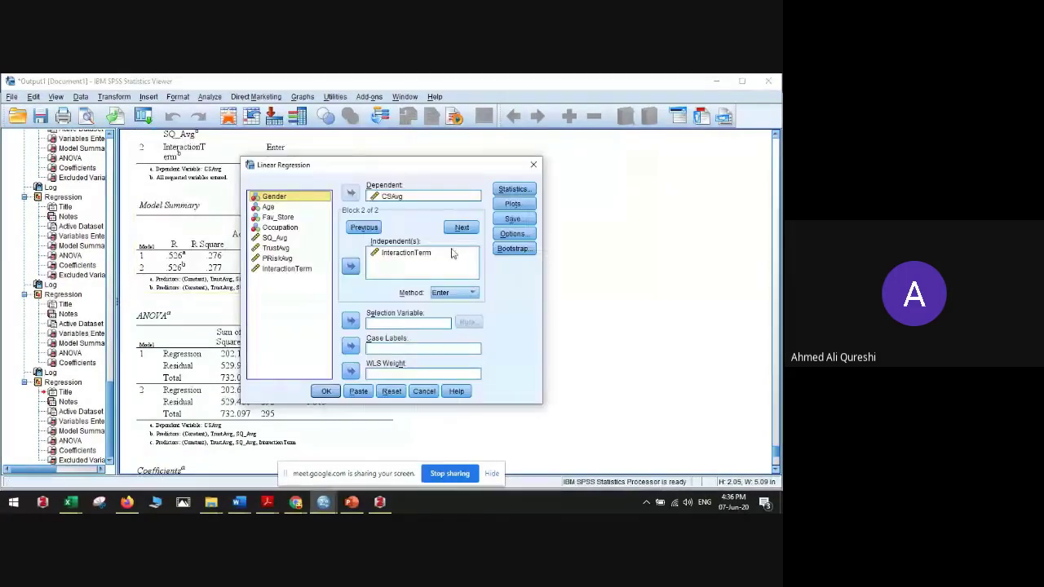
click(514, 188)
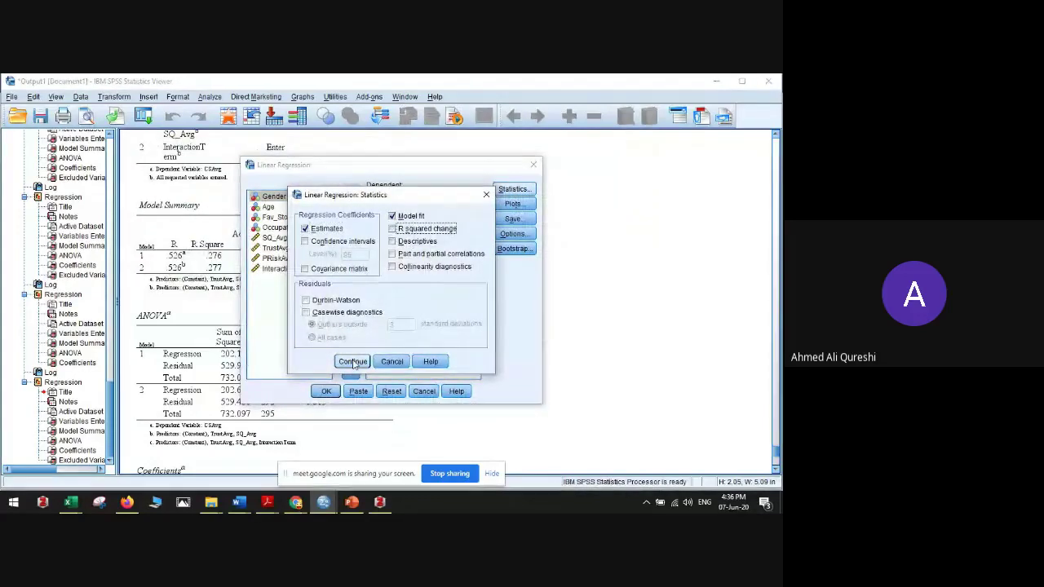
click(352, 362)
click(326, 390)
scroll(477, 345, down, 5)
scroll(477, 345, up, 4)
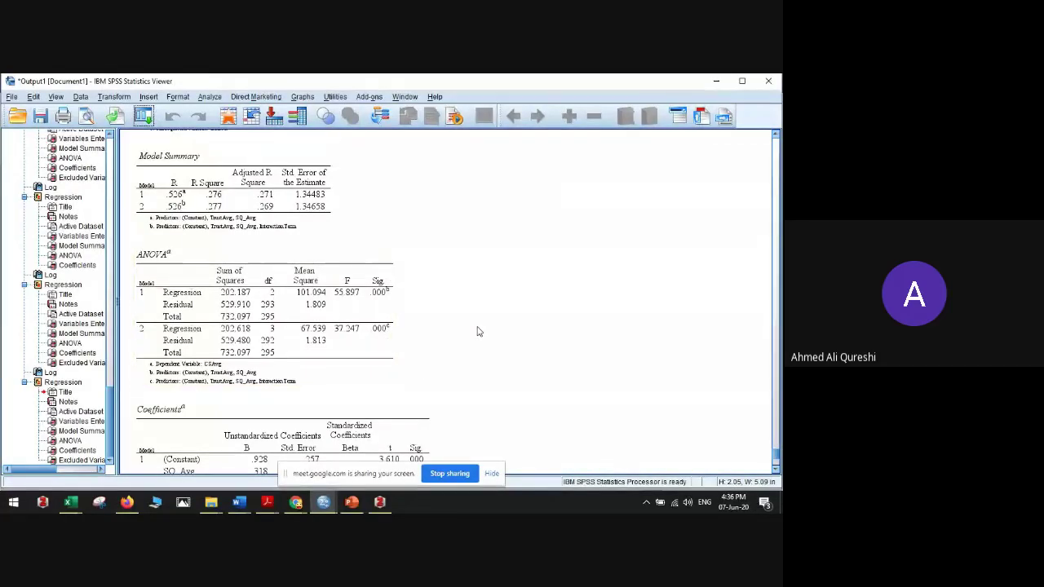
- Return to the earlier output with change statistics and examine its Model Summary, ANOVA and Coefficients tables for both models
scroll(479, 331, up, 10)
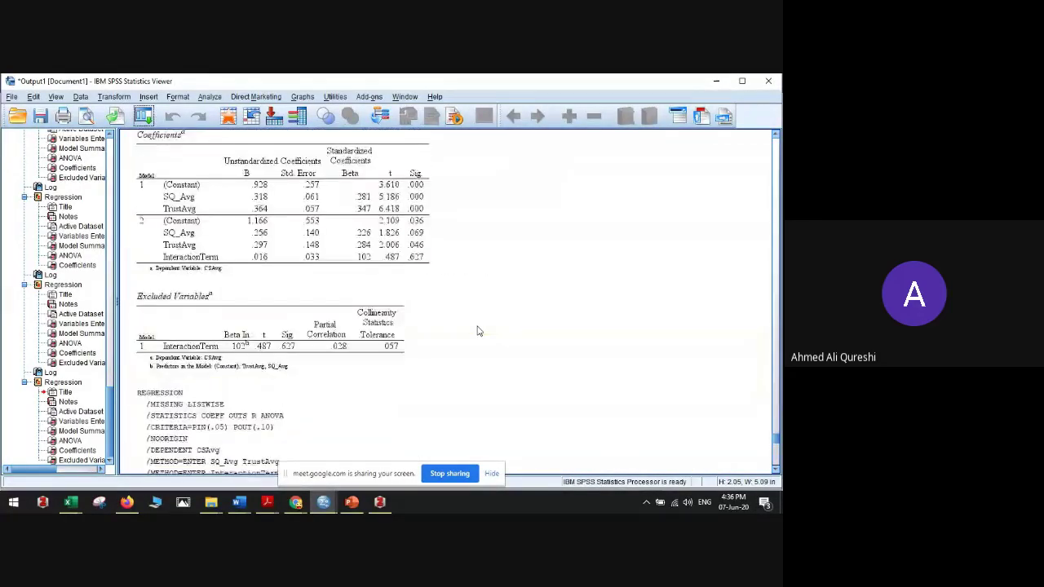
scroll(479, 331, up, 6)
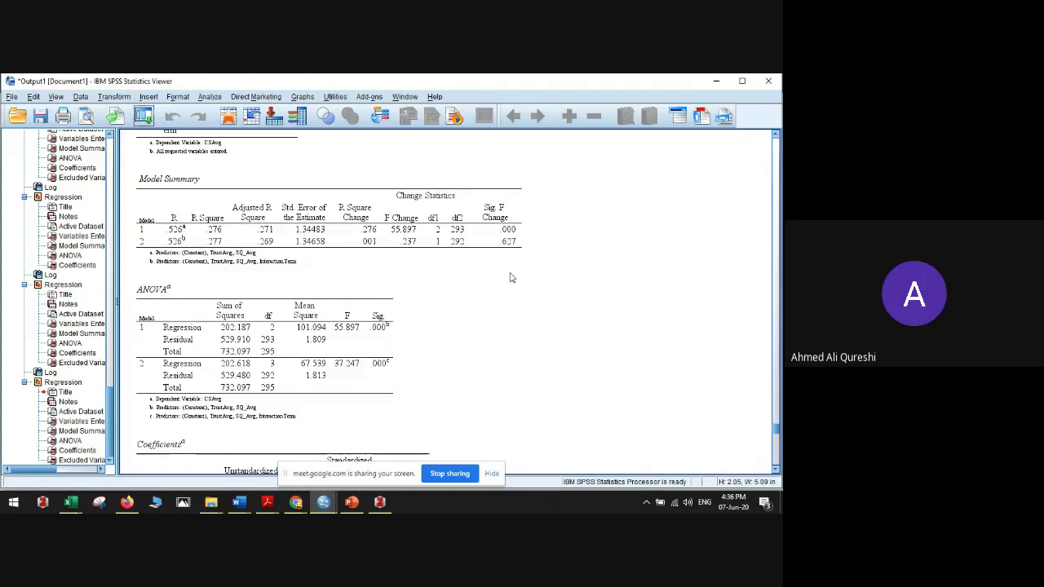
scroll(511, 278, down, 2)
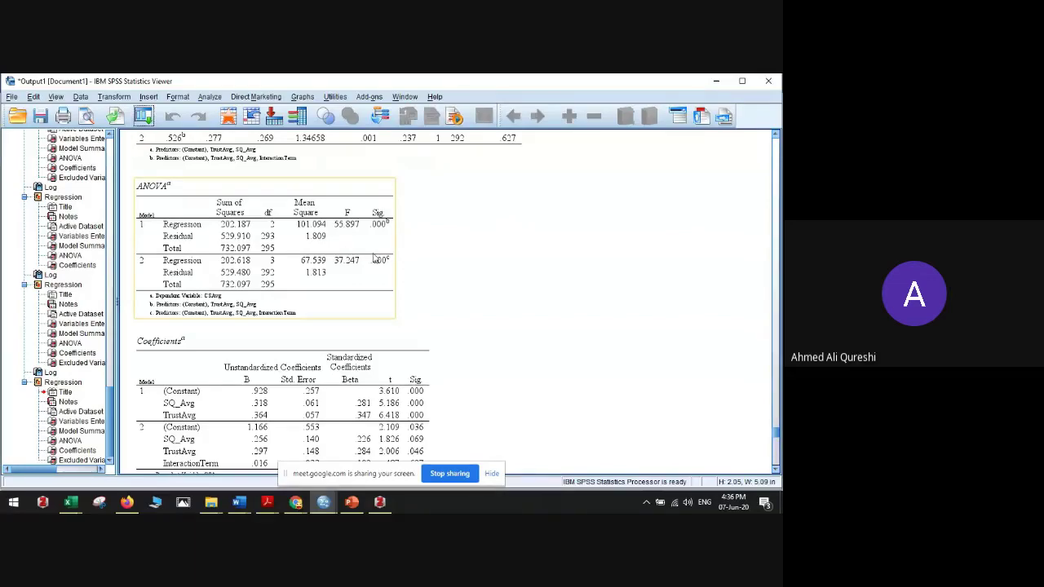
scroll(495, 285, down, 4)
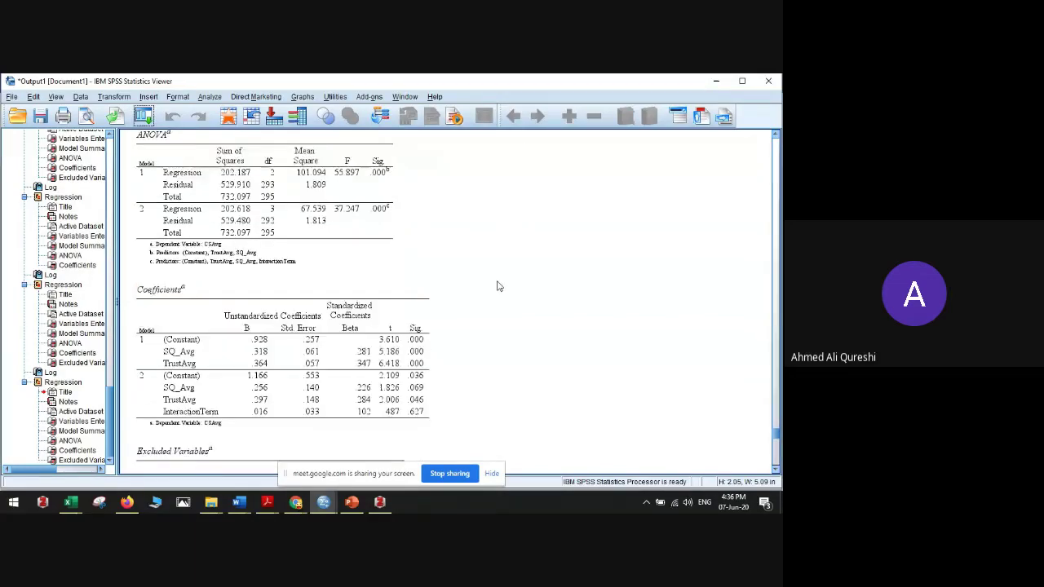
scroll(495, 285, up, 2)
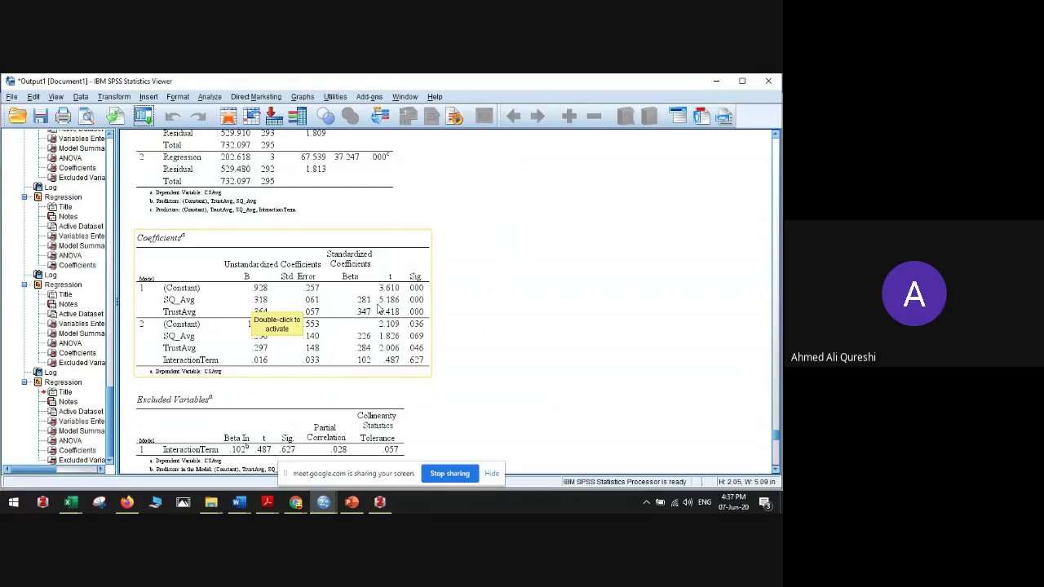
click(501, 335)
scroll(255, 324, down, 1)
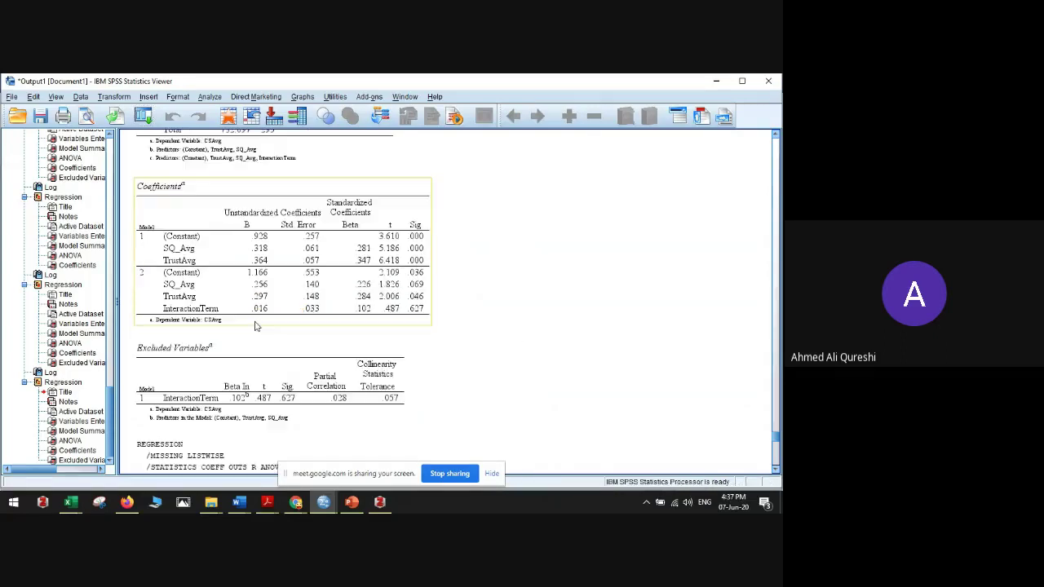
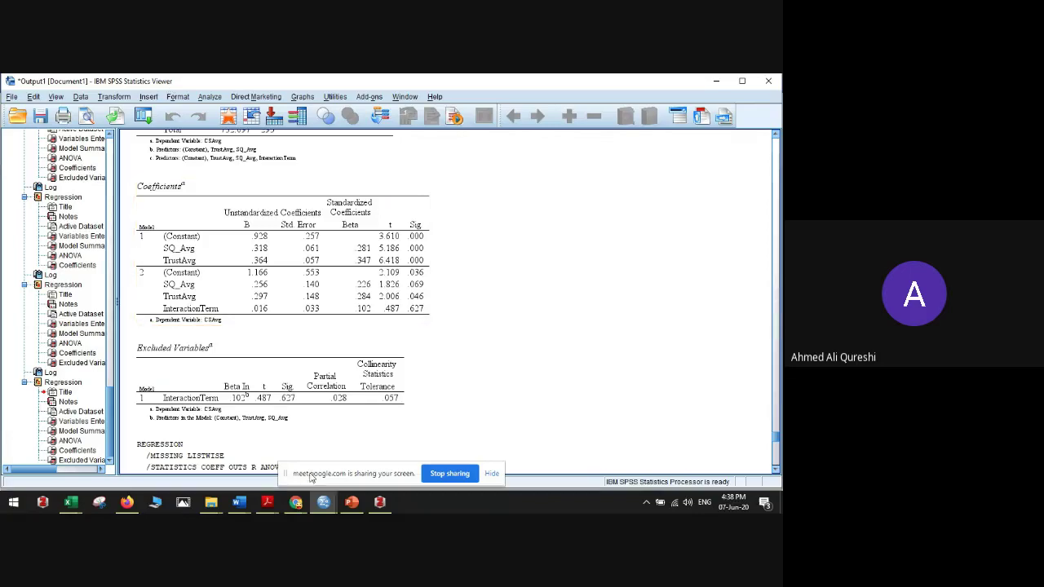
- Switch to the demographics and averages data file and examine the PRiskAvg values as a possible moderator for SQ_Avg
click(379, 501)
click(453, 466)
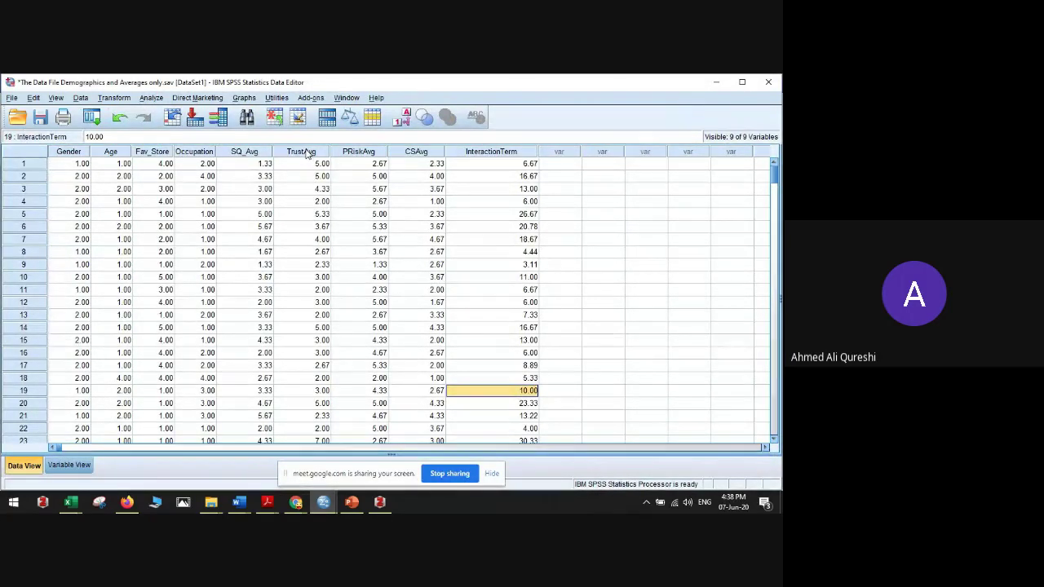
click(366, 162)
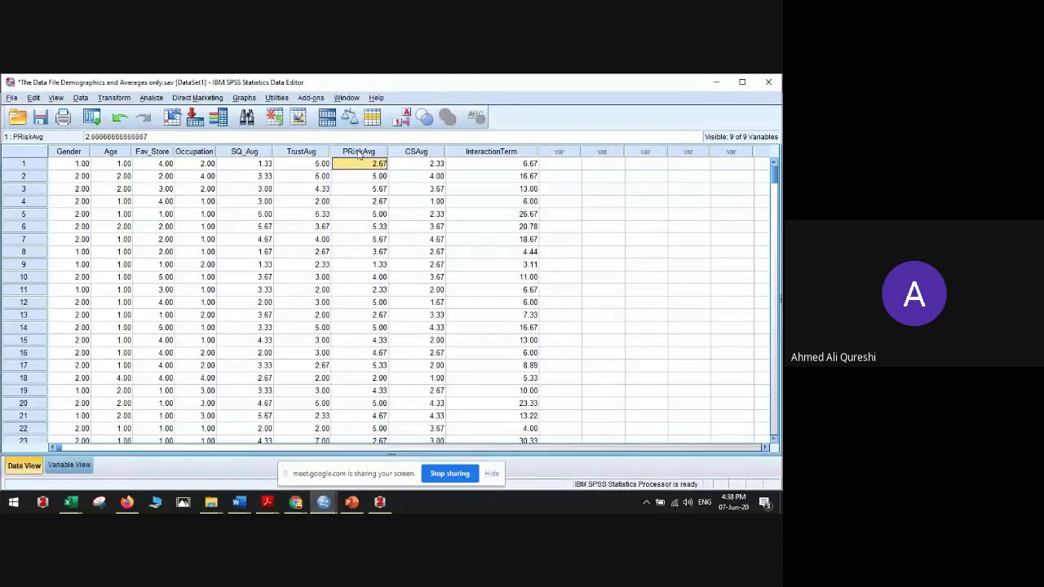
click(359, 188)
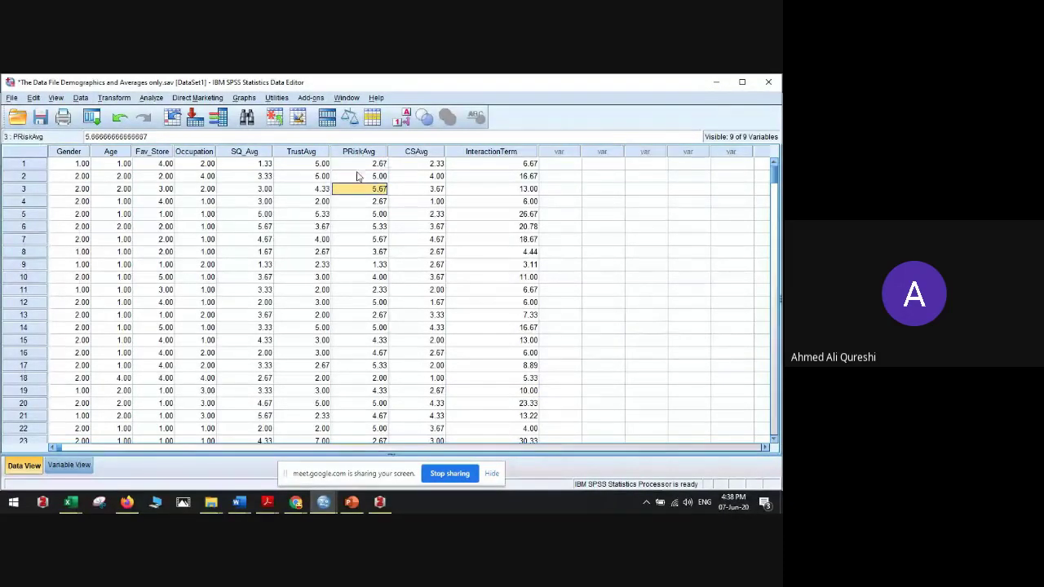
click(355, 173)
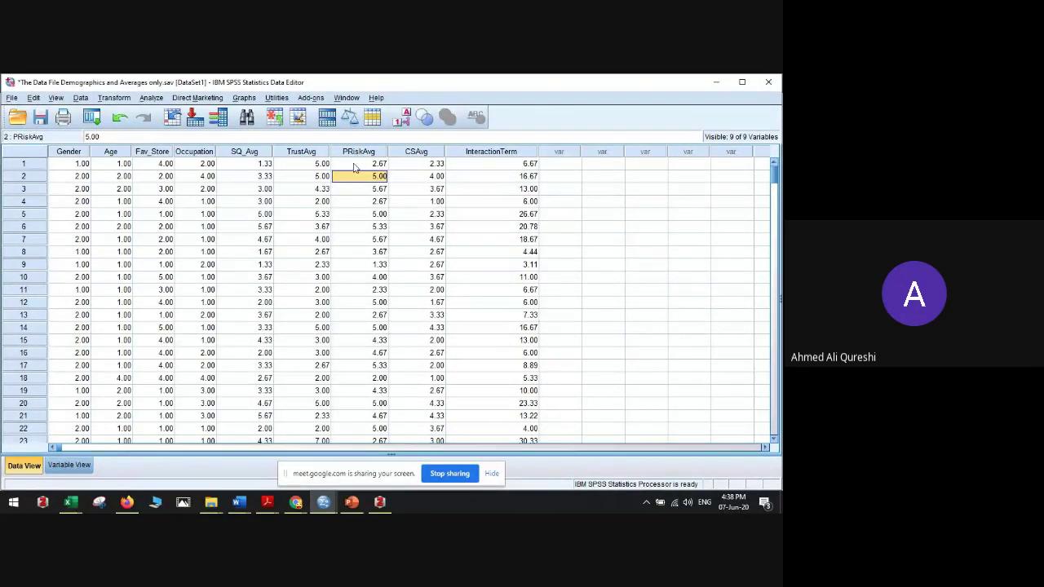
click(357, 206)
click(361, 177)
click(359, 166)
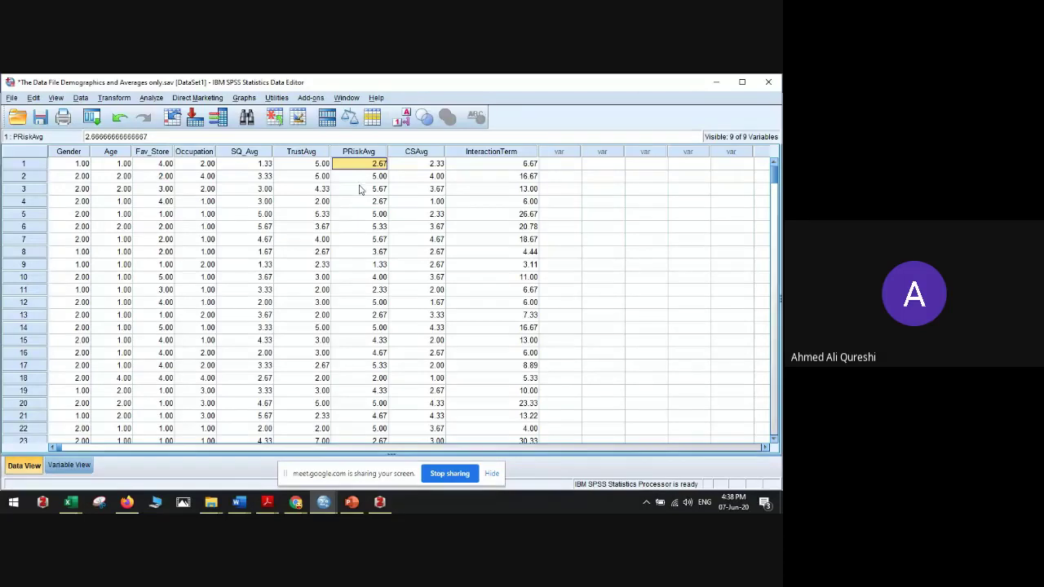
click(371, 201)
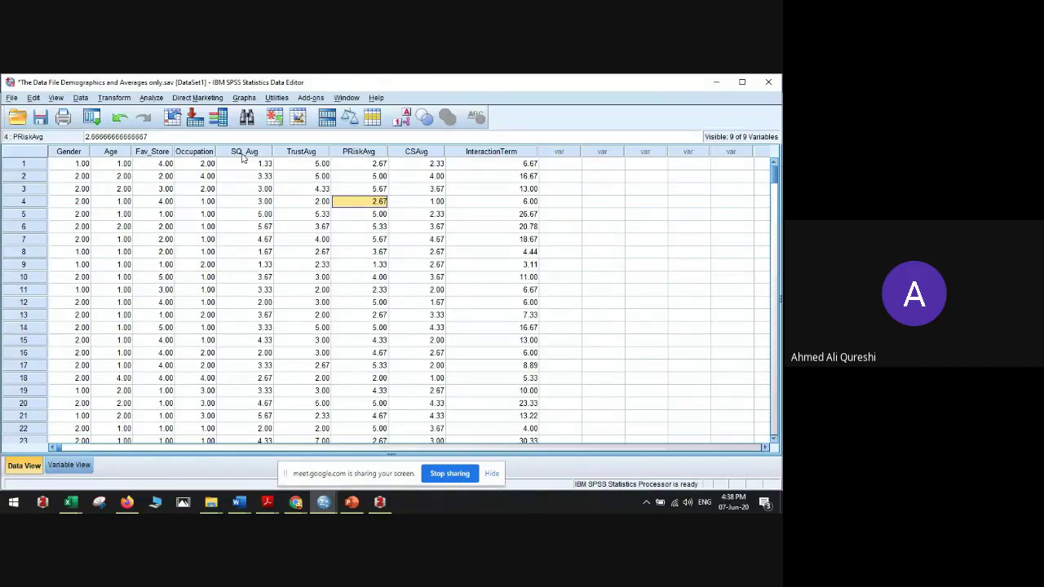
click(364, 177)
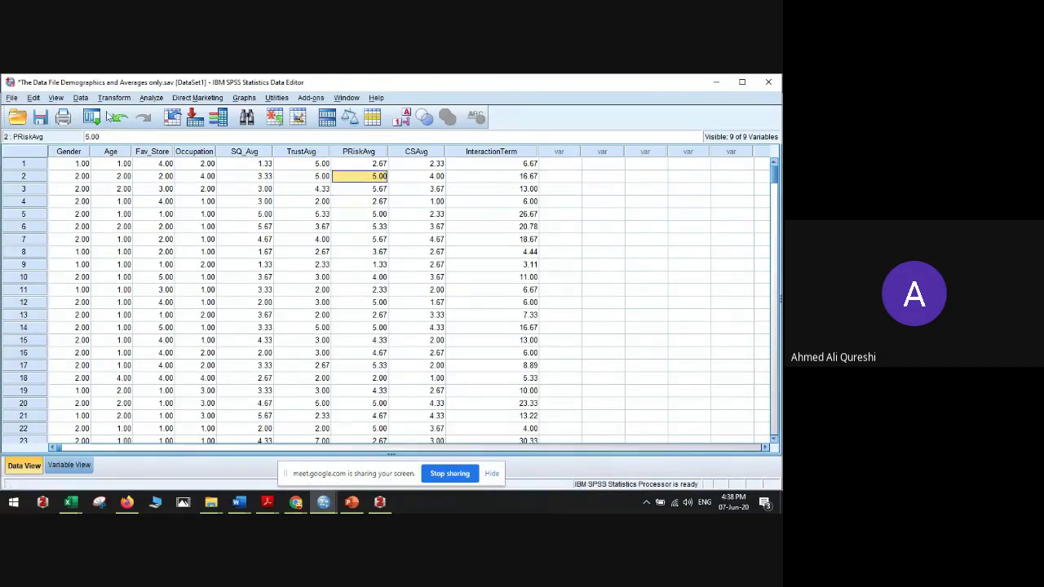
- Reset the Compute Variable dialog and name the target variable Int2
click(91, 116)
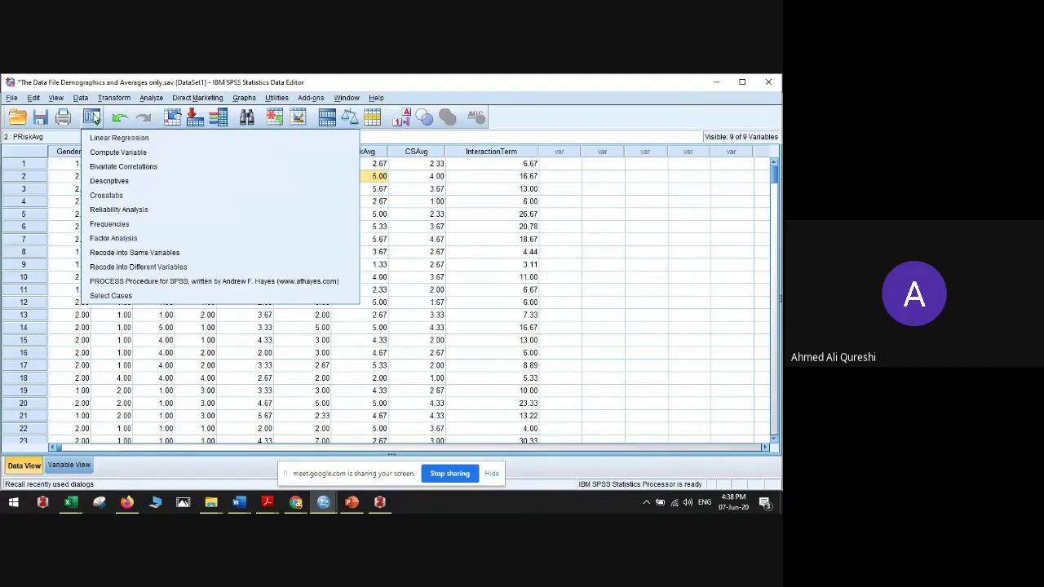
click(136, 154)
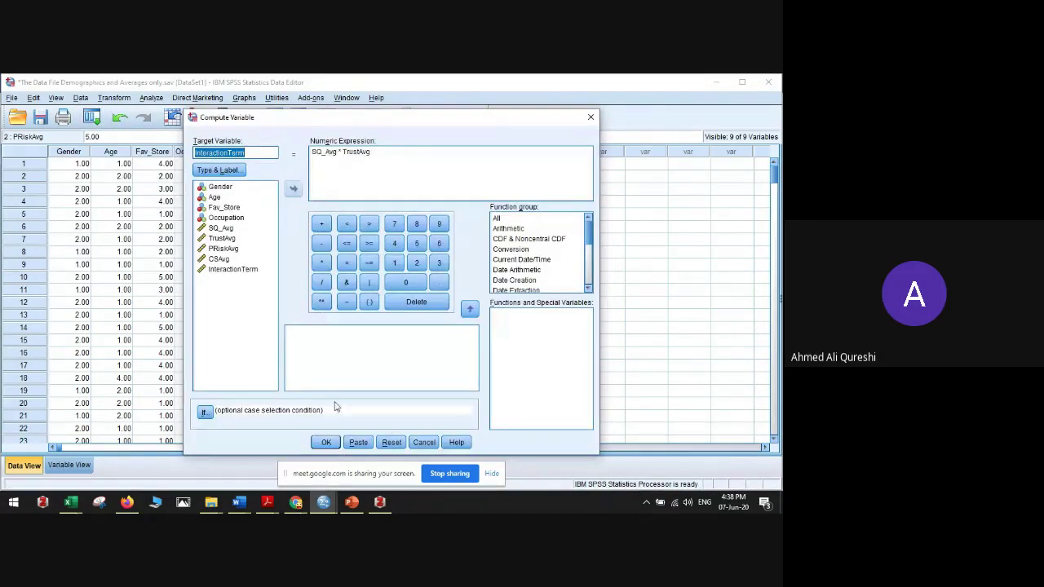
click(390, 442)
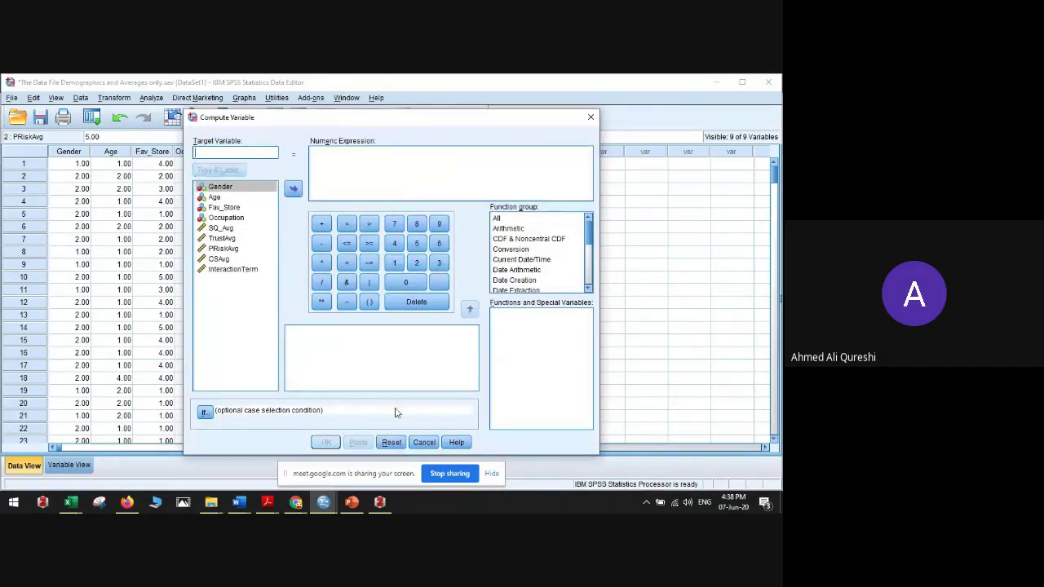
click(207, 156)
text(Inter)
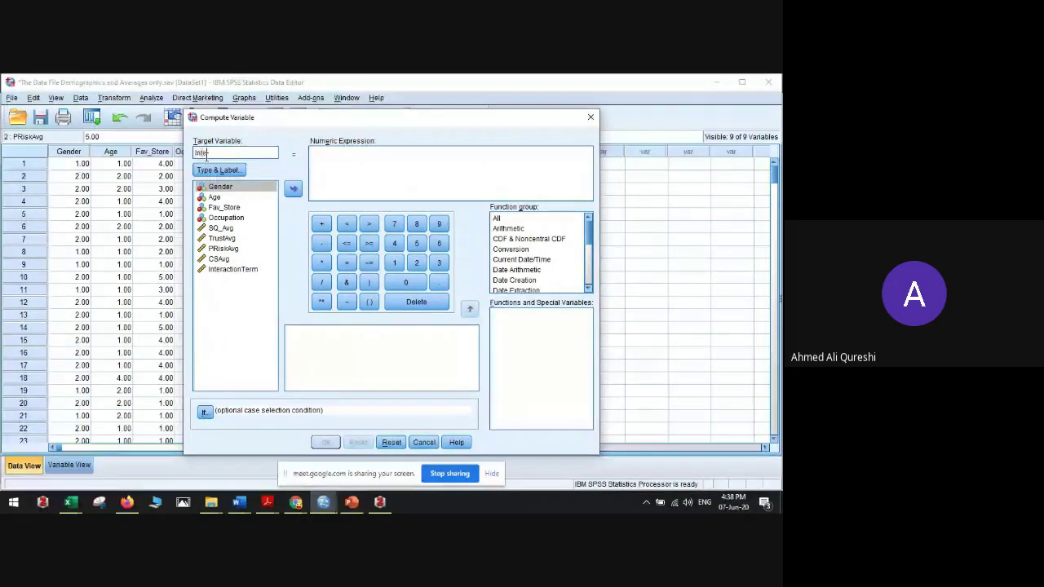
text(e)
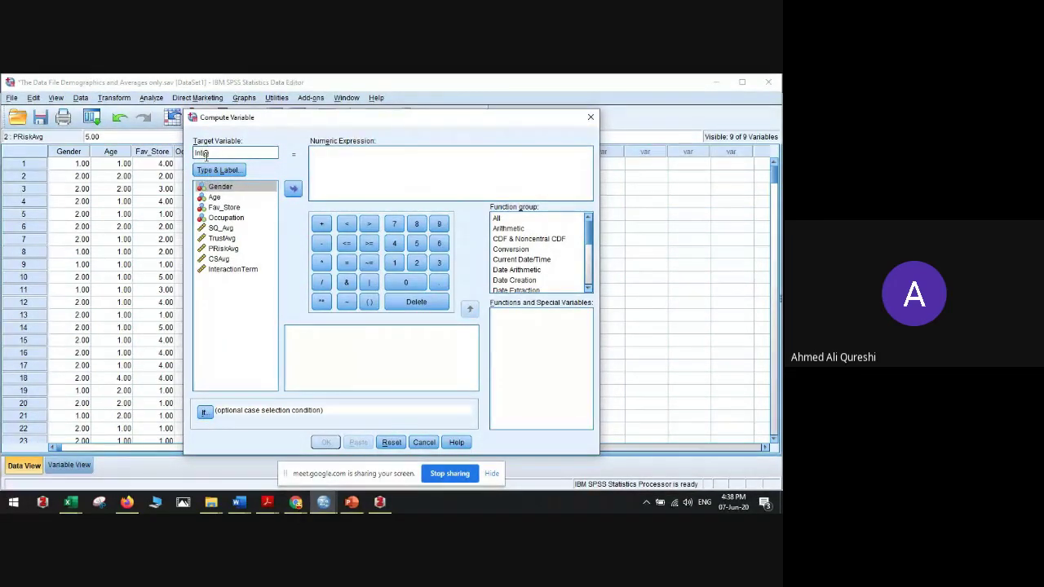
key(BackSpace)
text(2)
- Define the numeric expression for Int2 as SQ_Avg * PRiskAvg and compute the variable
click(228, 228)
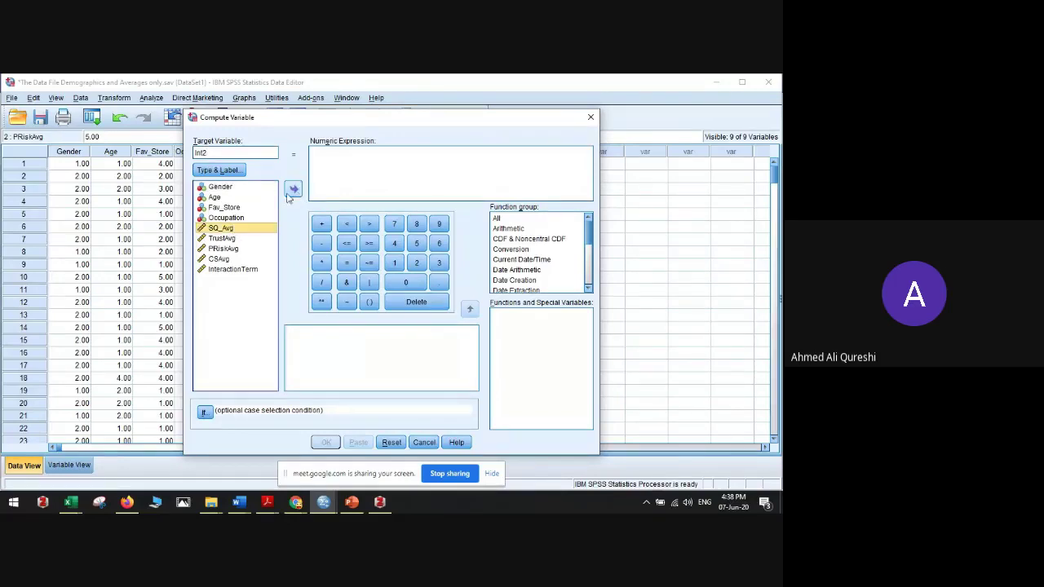
click(291, 196)
click(321, 261)
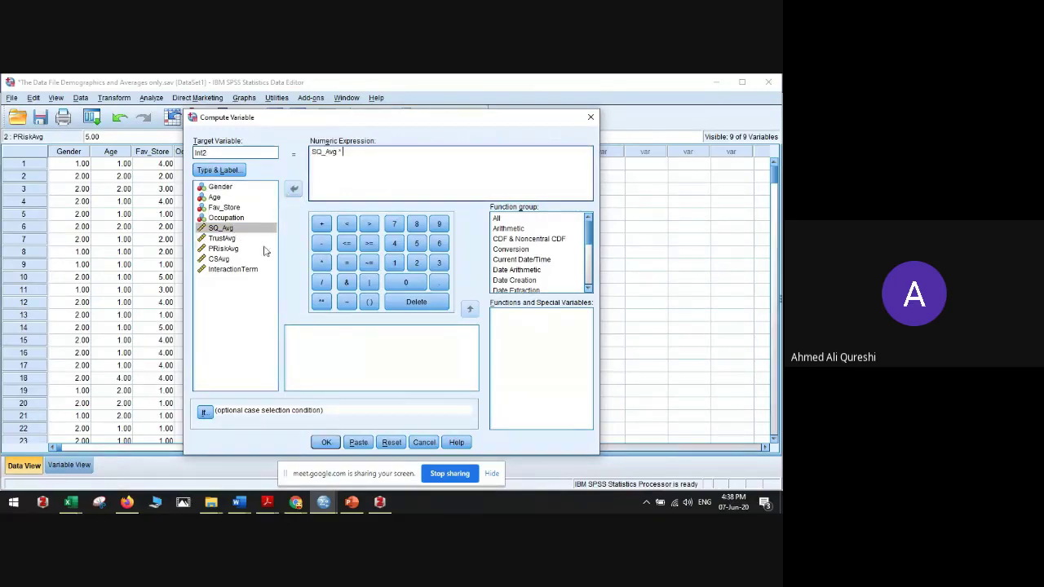
click(234, 248)
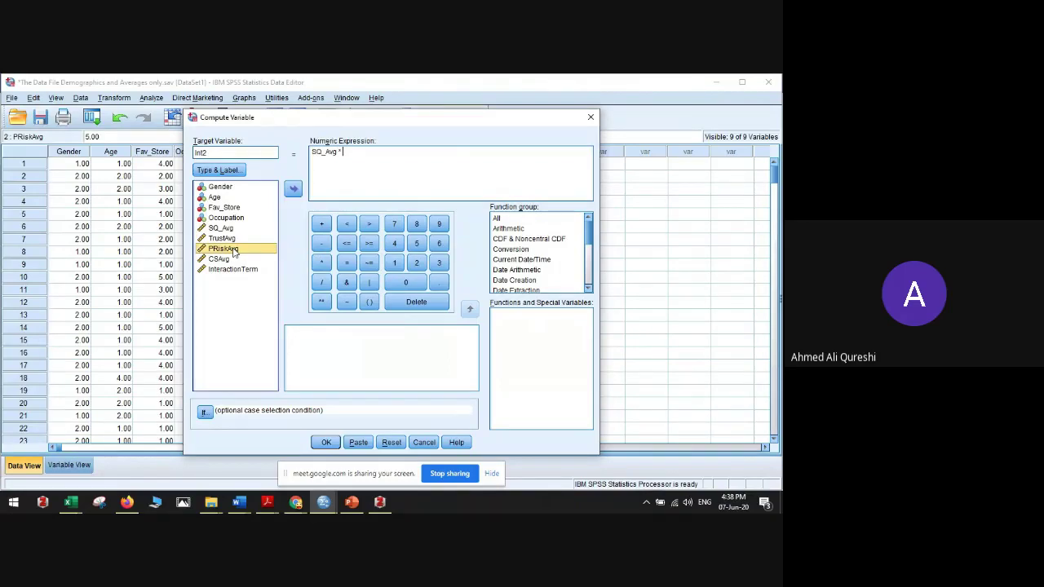
click(293, 191)
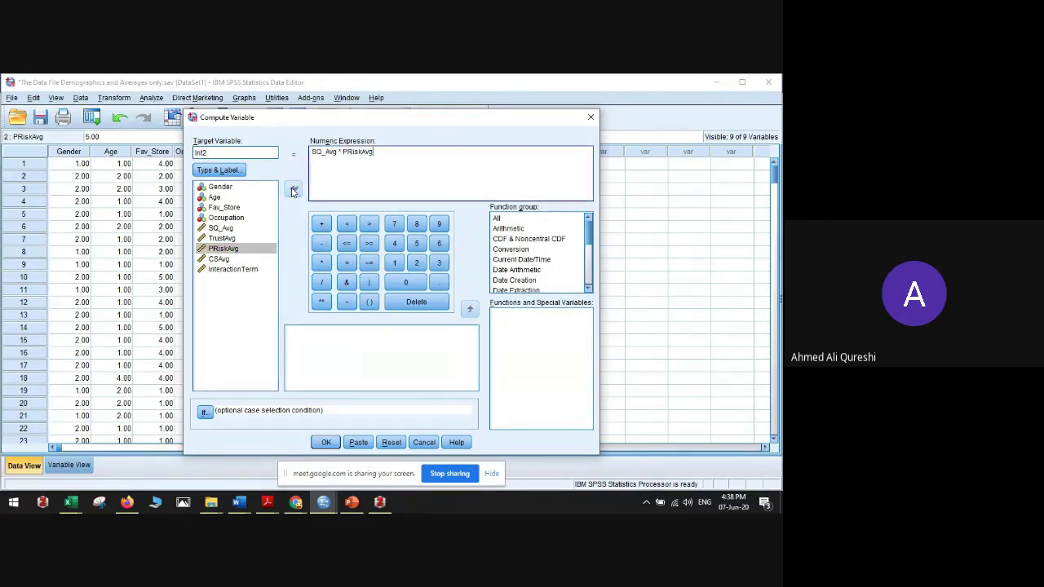
click(328, 442)
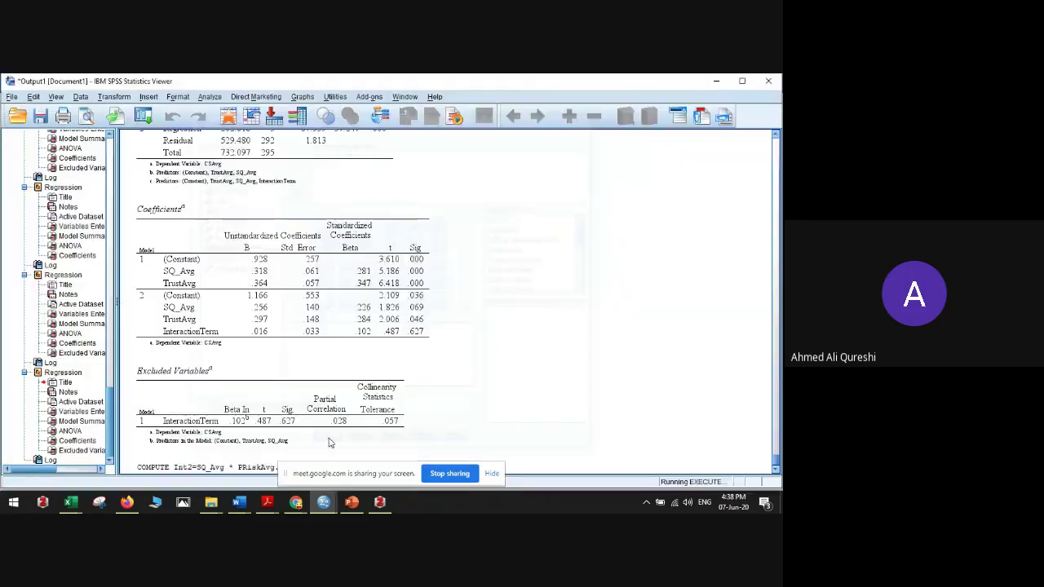
- Go back to the data file and inspect the new Int2 column
mouse_move(323, 501)
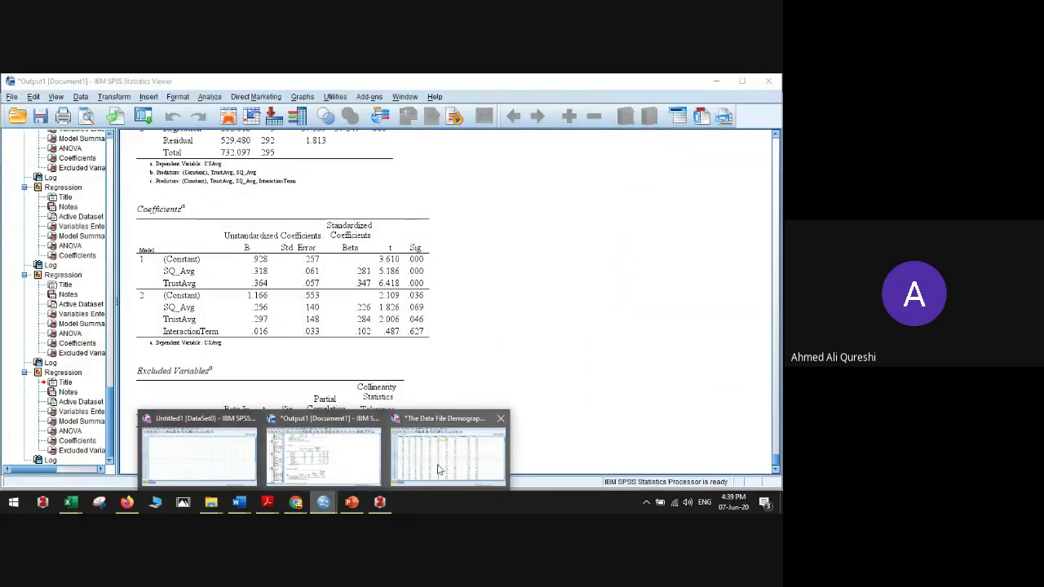
click(438, 470)
click(582, 251)
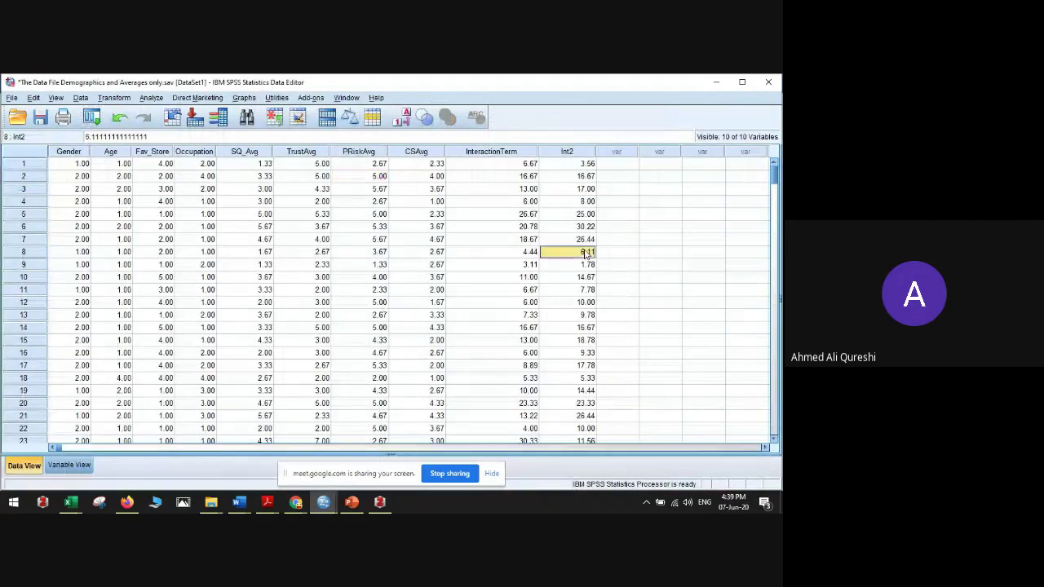
- Reset the Linear Regression dialog and set CSAvg as the dependent variable
click(151, 97)
mouse_move(213, 221)
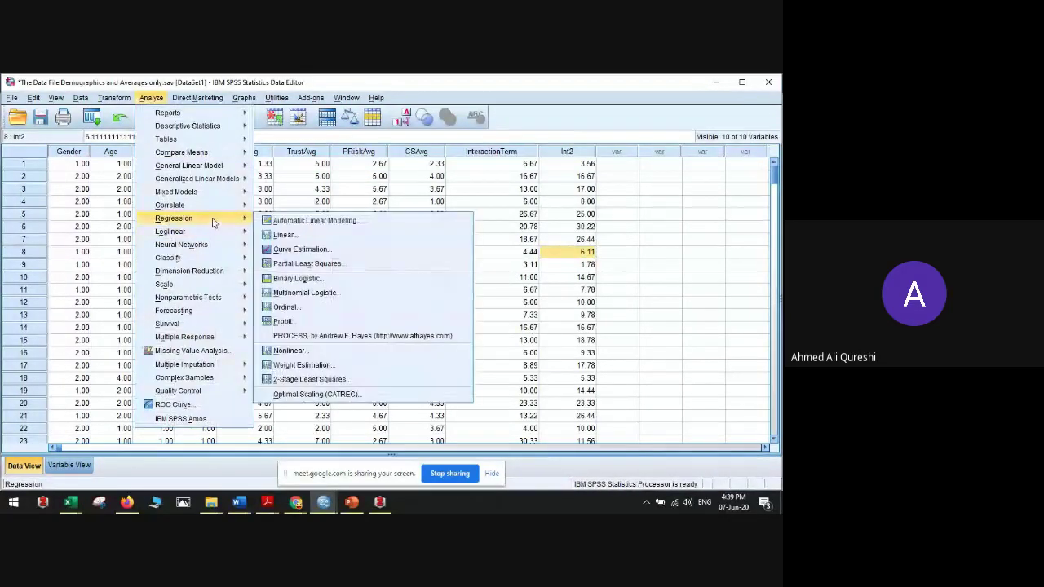
click(281, 234)
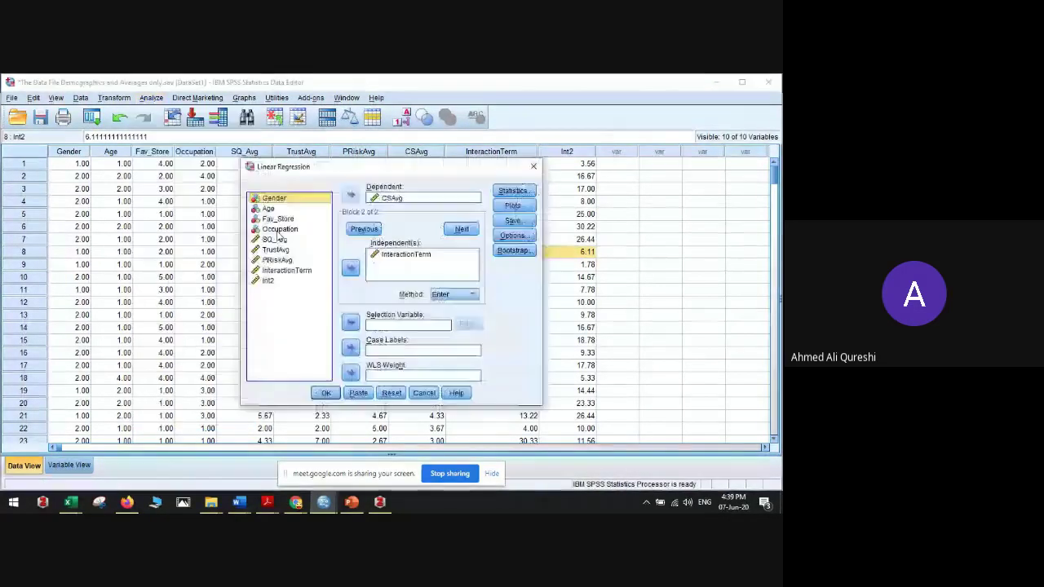
click(393, 395)
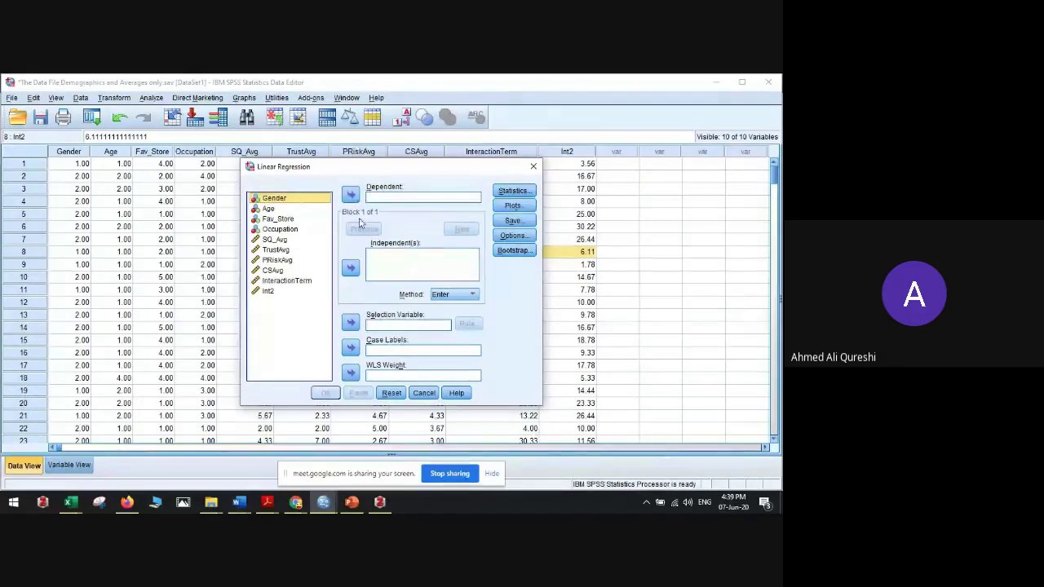
click(274, 270)
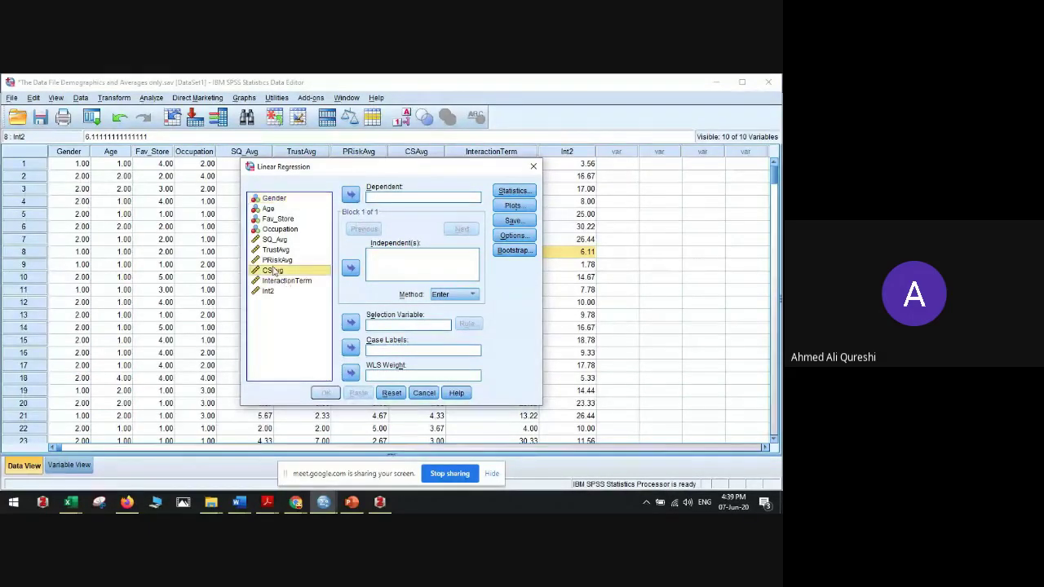
click(350, 194)
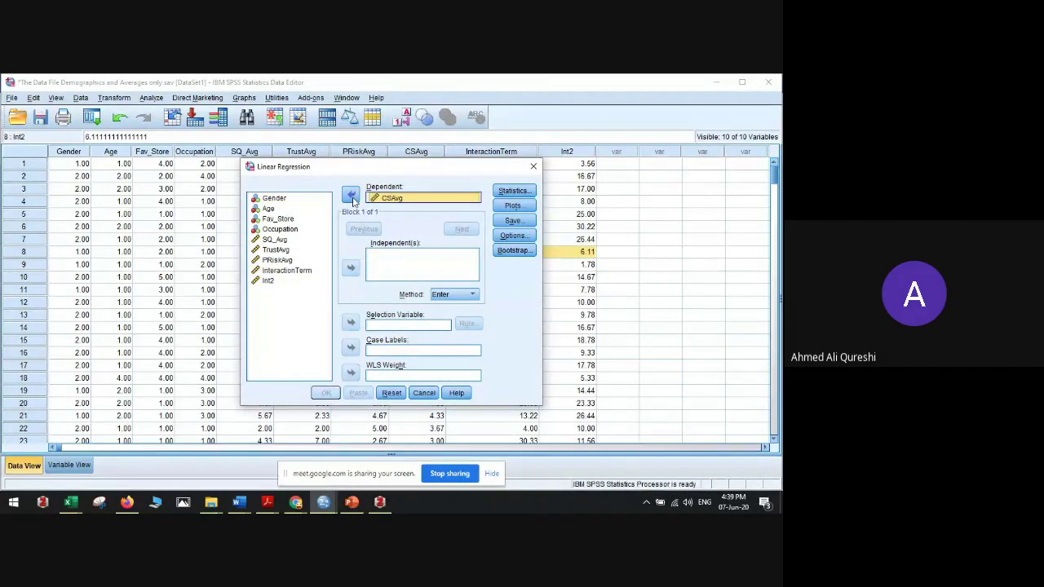
- Add SQ_Avg and PRiskAvg as the independent variables in block 1 of the CSAvg regression
click(276, 240)
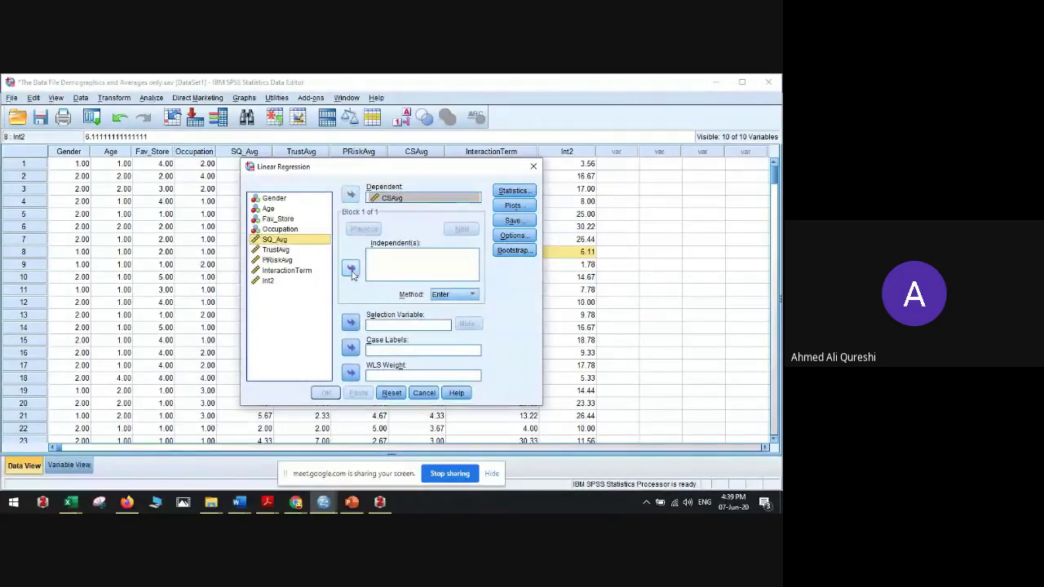
click(351, 269)
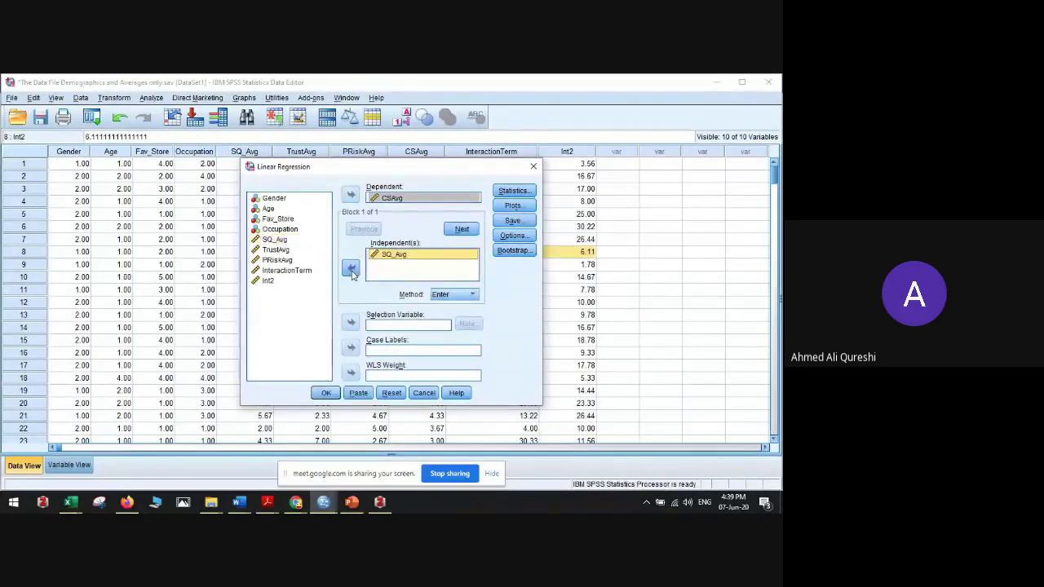
click(276, 260)
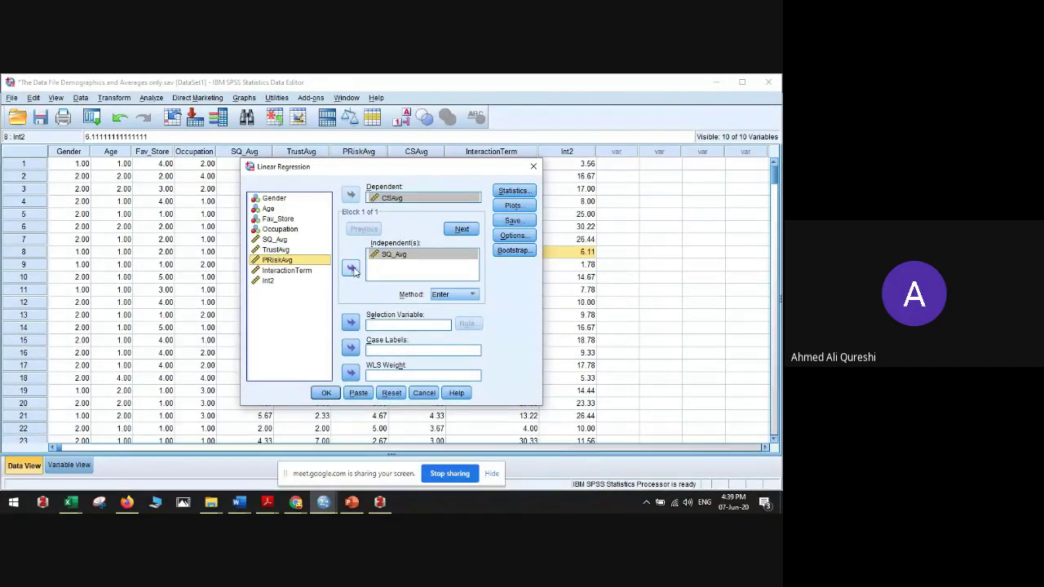
click(350, 268)
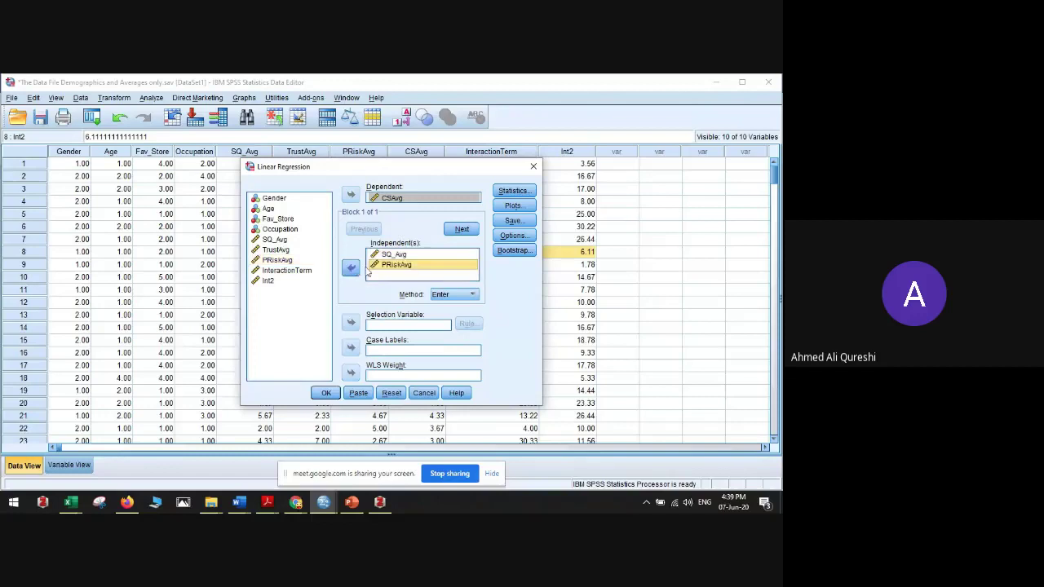
- Create a second block of predictors for CSAvg and enter Int2 in it
click(458, 231)
click(269, 280)
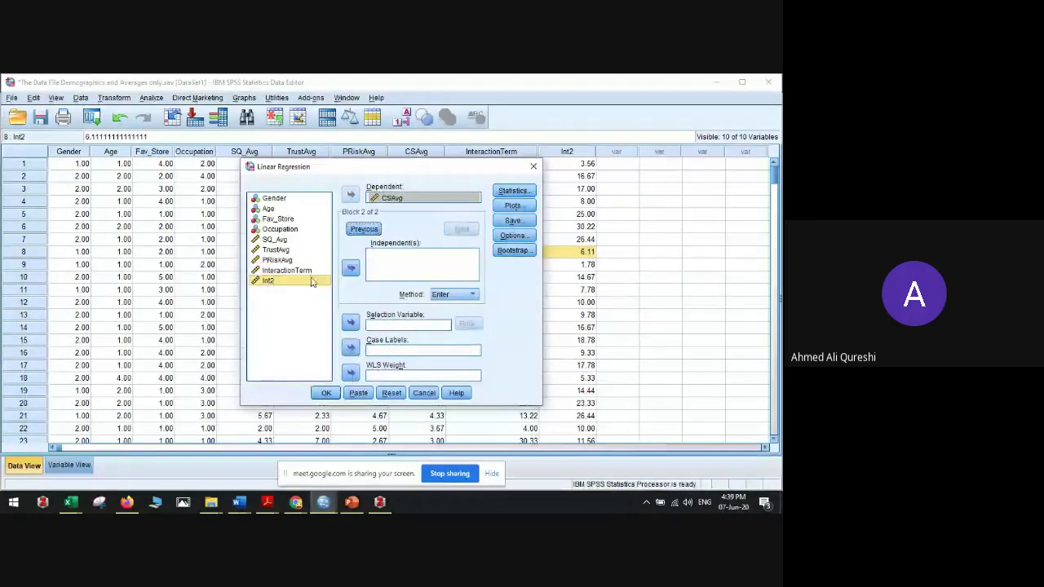
click(351, 269)
- Enable the R squared change statistic and run the two-block regression
click(514, 190)
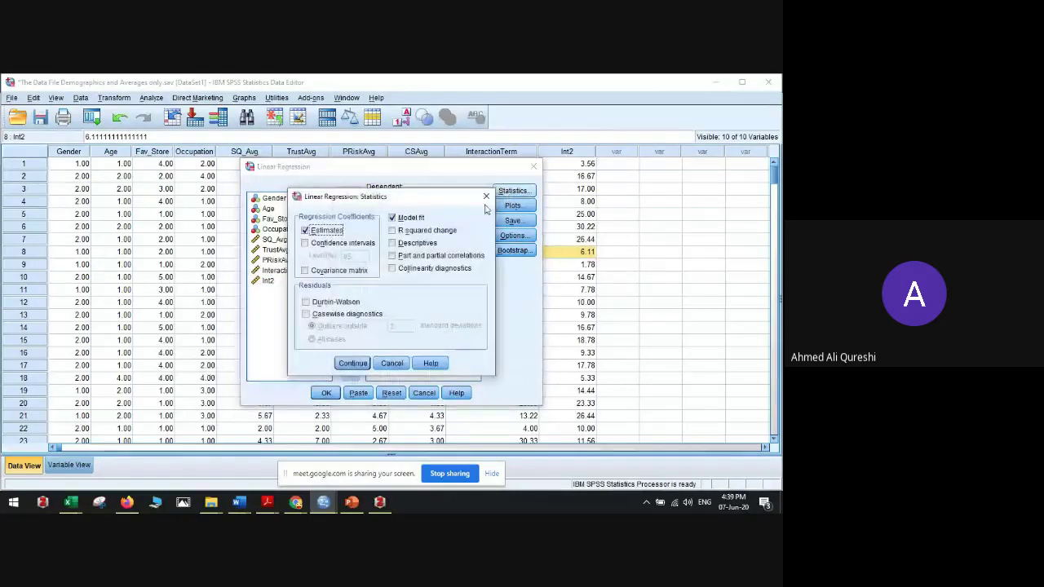
click(415, 232)
click(353, 362)
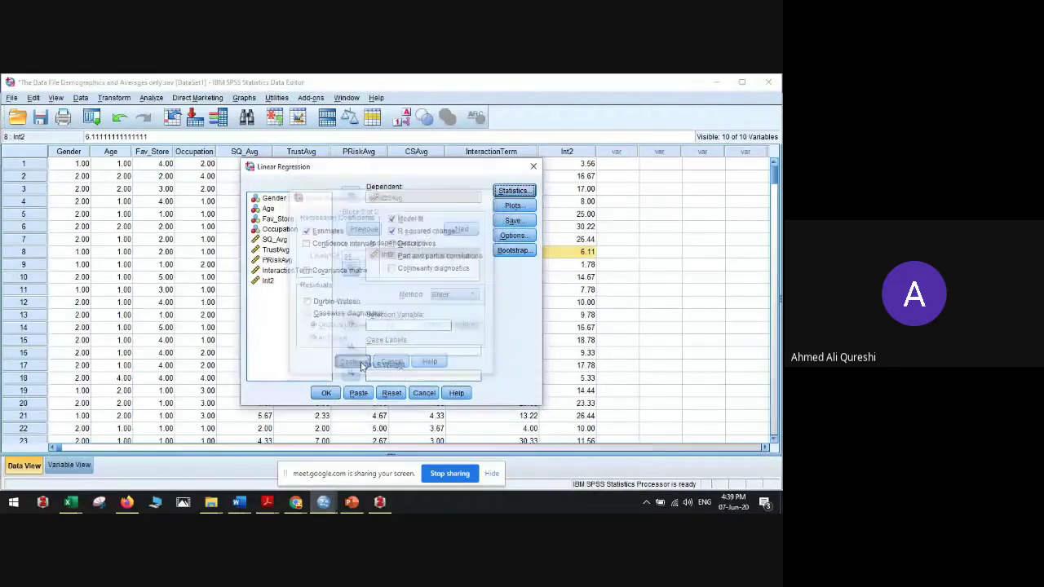
click(324, 393)
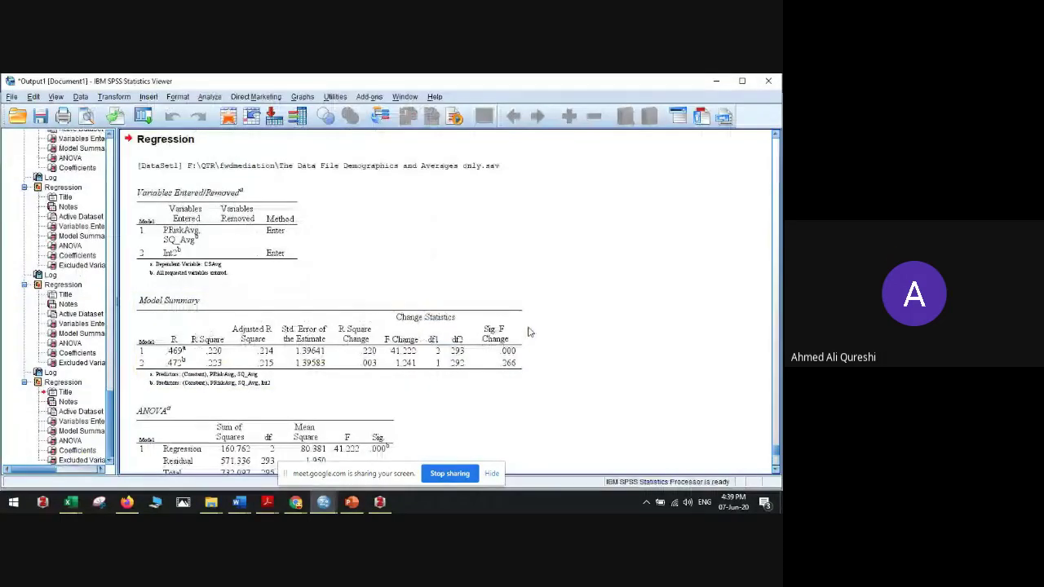
- Examine the entered variables, the Model Summary change statistics and the Int2 significance in the Coefficients table
click(192, 241)
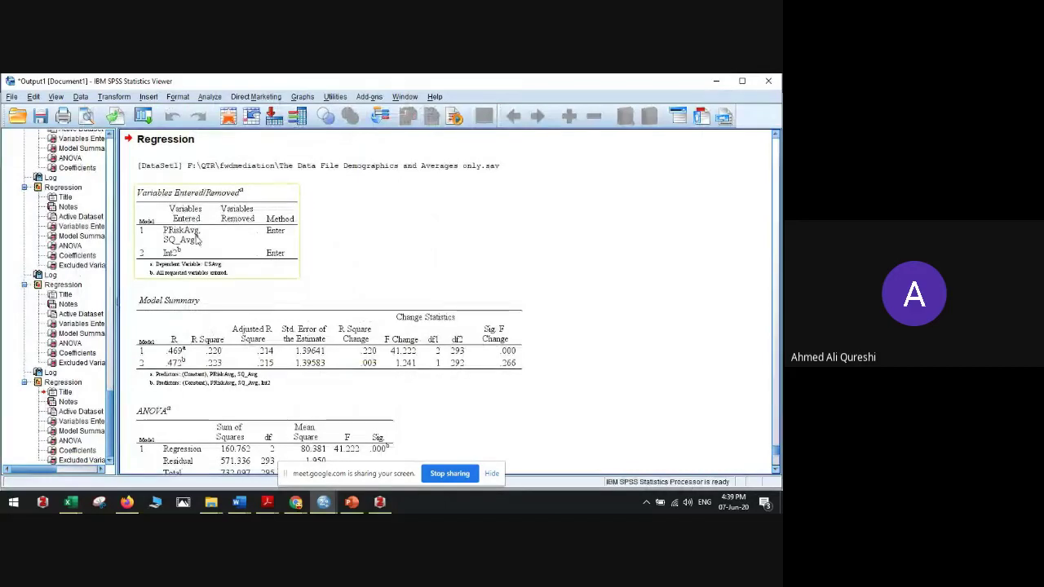
click(191, 326)
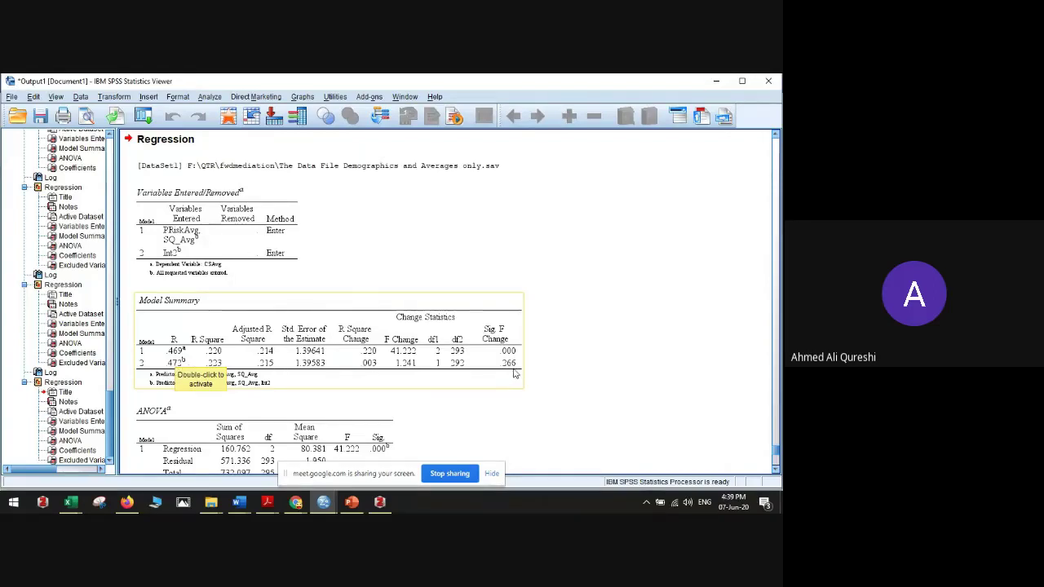
click(584, 369)
scroll(585, 368, down, 3)
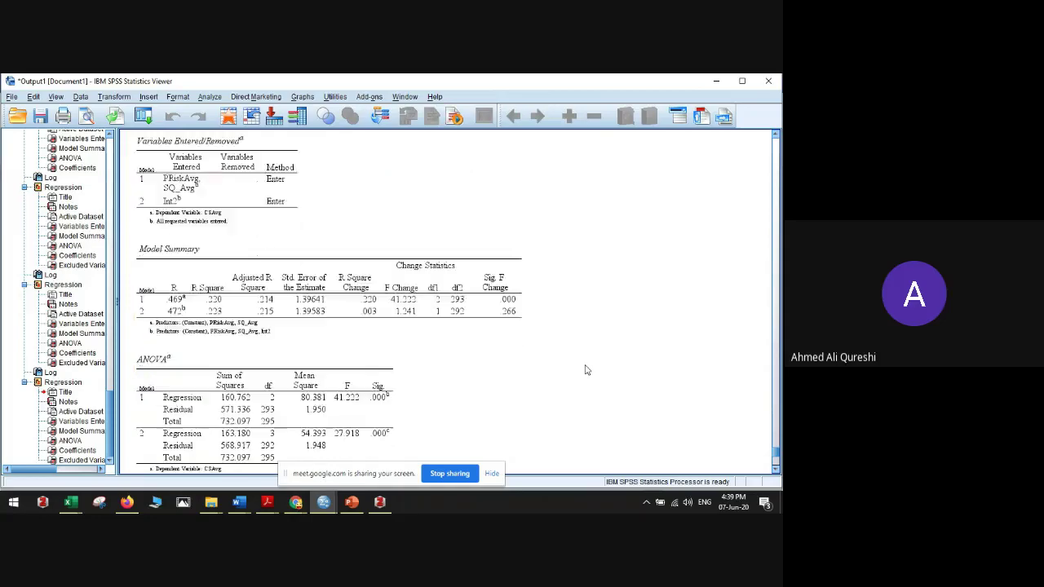
scroll(584, 370, down, 6)
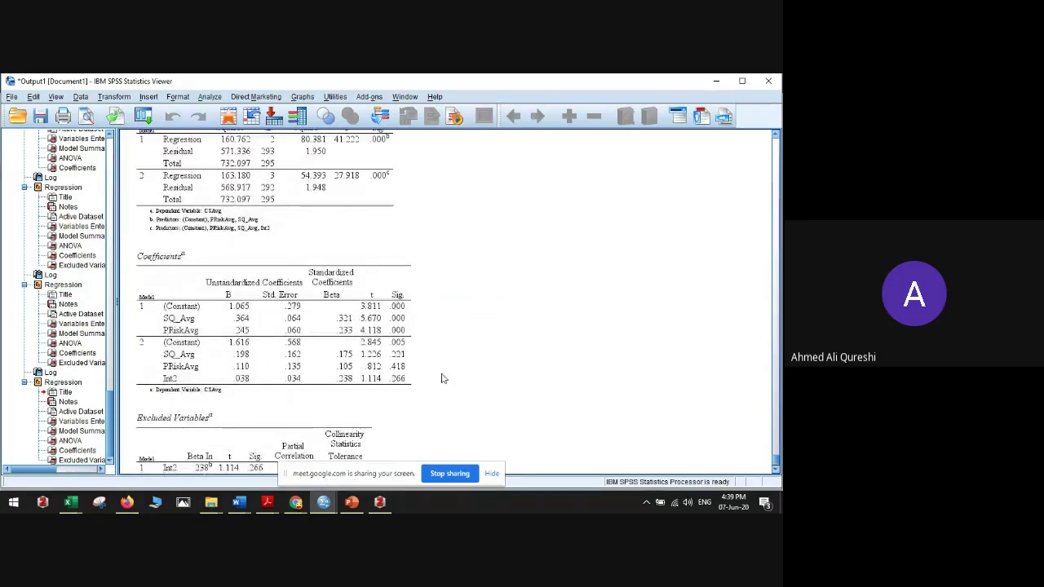
click(411, 380)
click(459, 359)
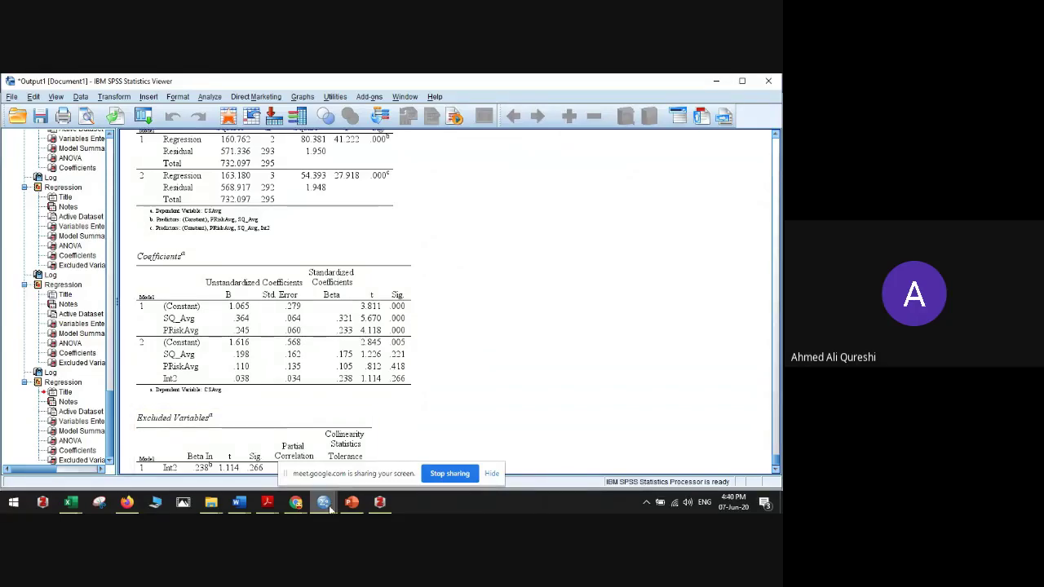
- Return to the data file and review the SQ_Avg, TrustAvg and PRiskAvg columns as candidates for another moderation model
mouse_move(330, 510)
click(449, 454)
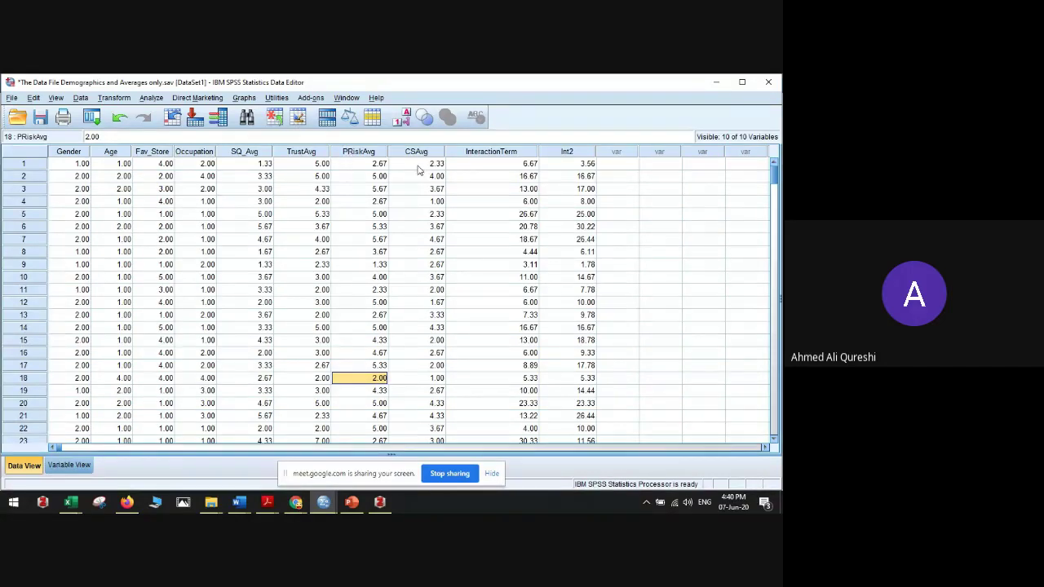
click(242, 164)
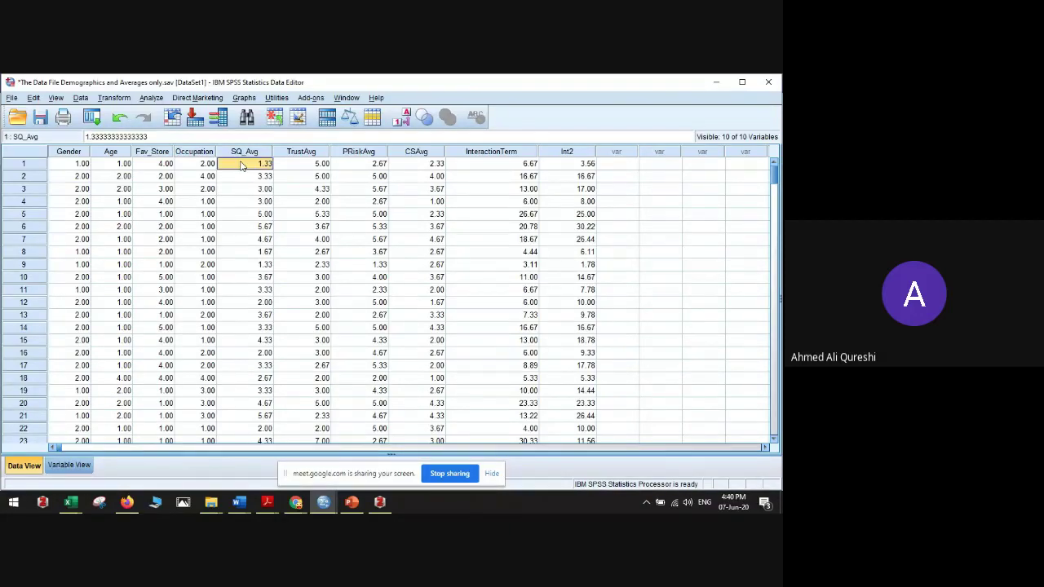
click(354, 167)
click(306, 168)
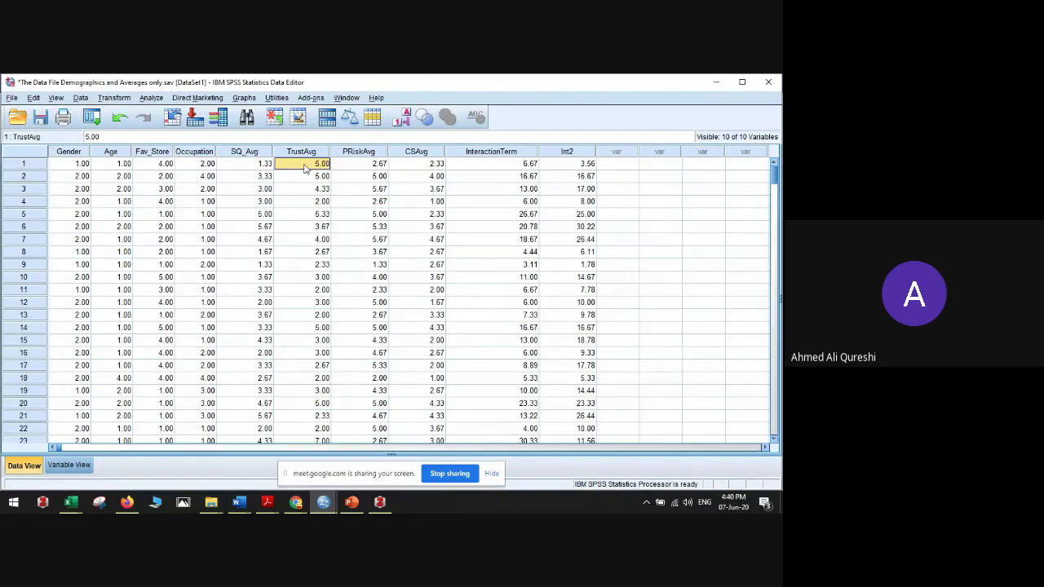
click(304, 192)
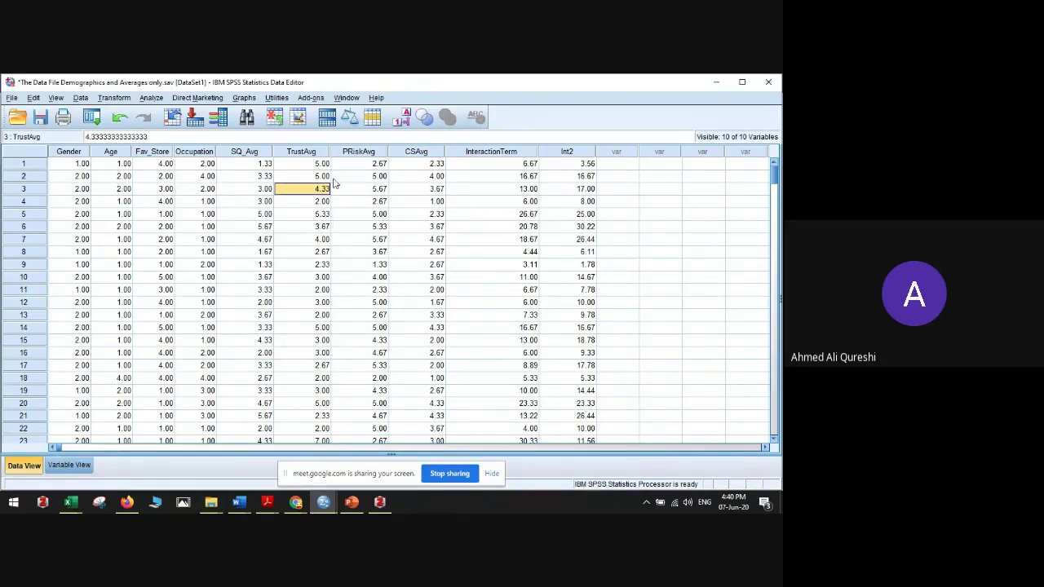
click(307, 179)
click(302, 204)
click(351, 190)
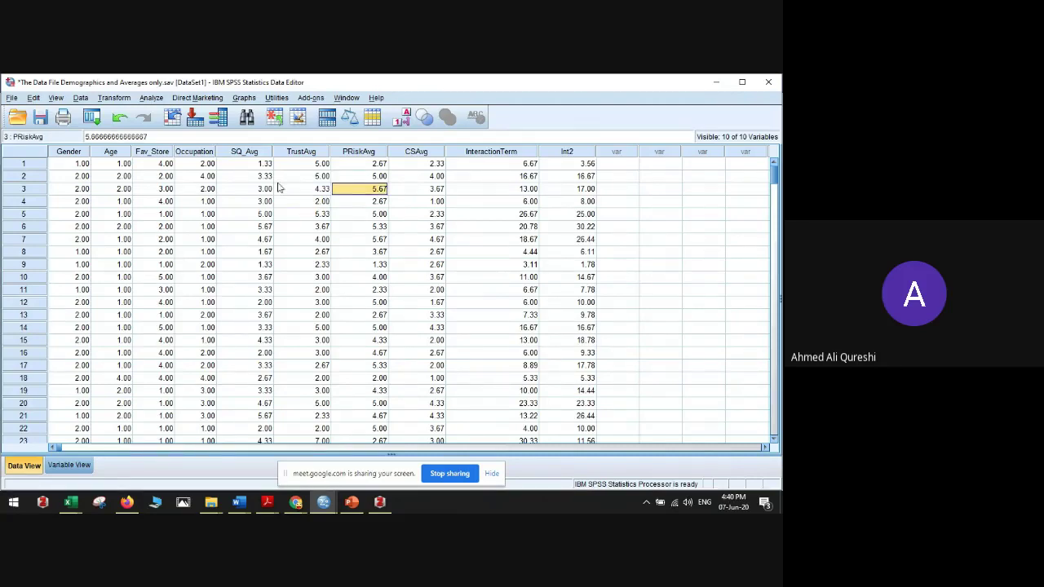
click(277, 181)
click(249, 177)
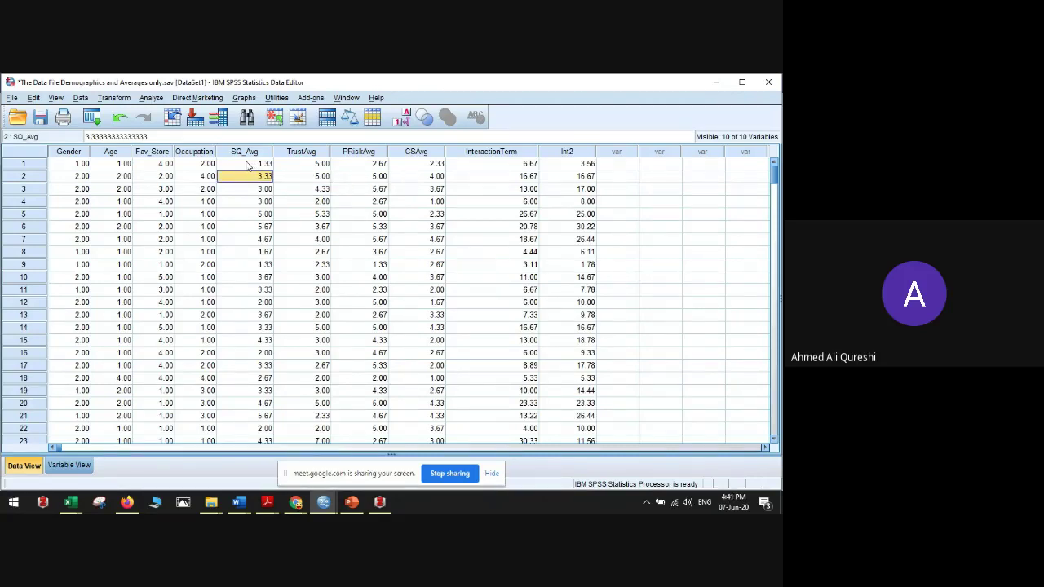
click(301, 165)
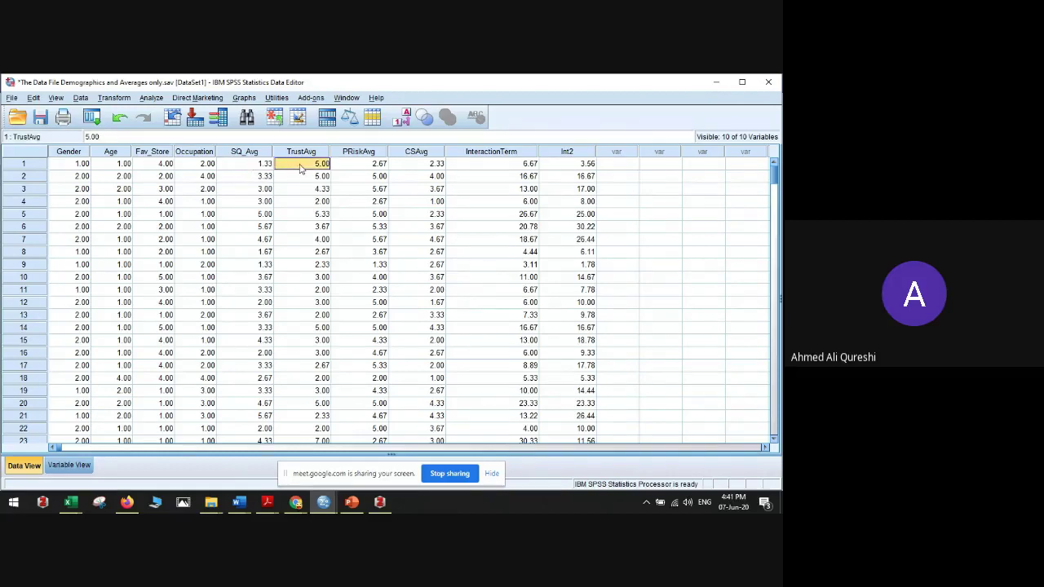
click(358, 163)
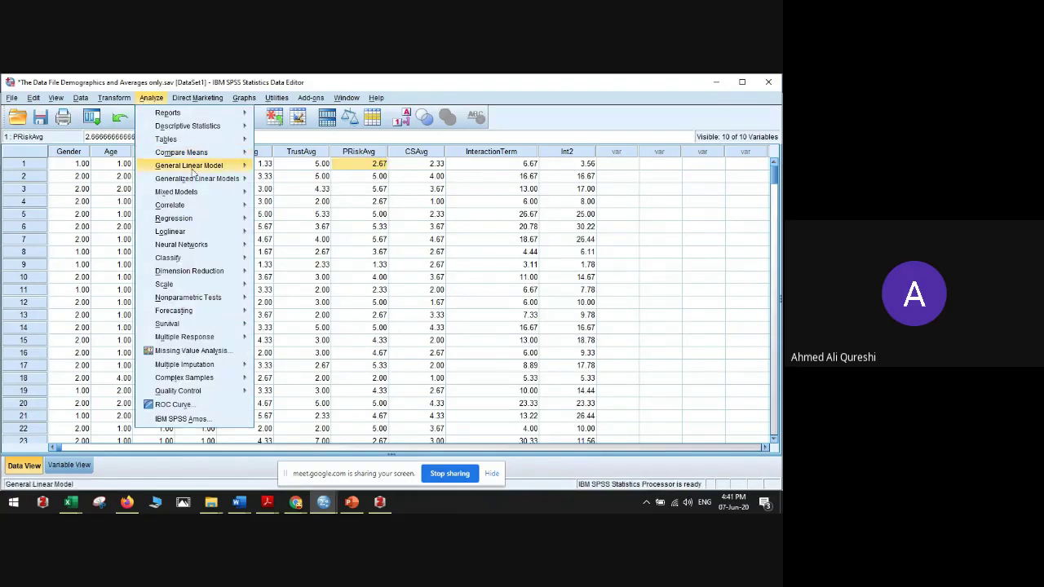
- Reset the Linear Regression dialog and set TrustAvg as the dependent variable
mouse_move(223, 218)
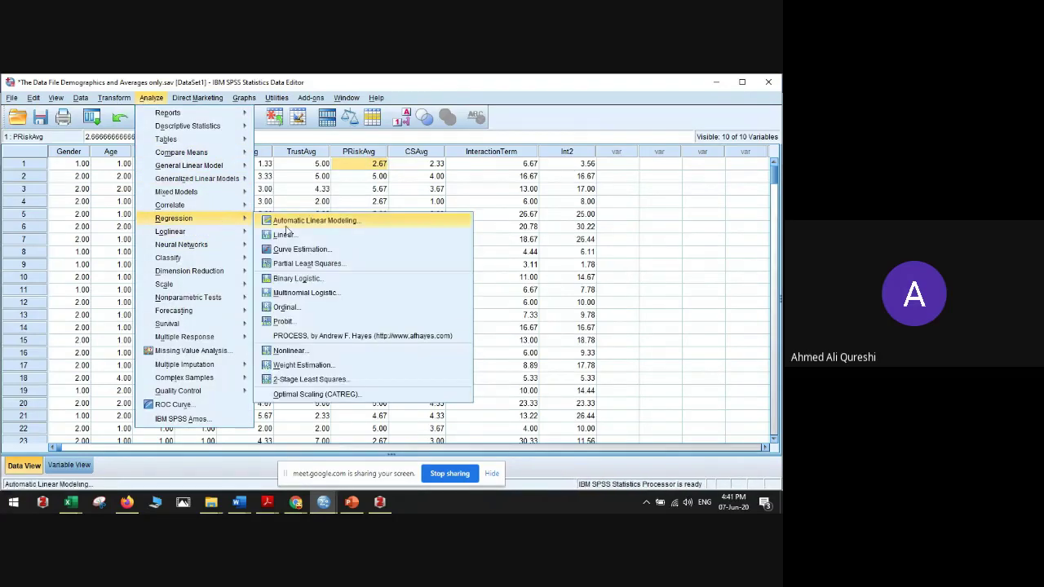
click(286, 234)
click(388, 391)
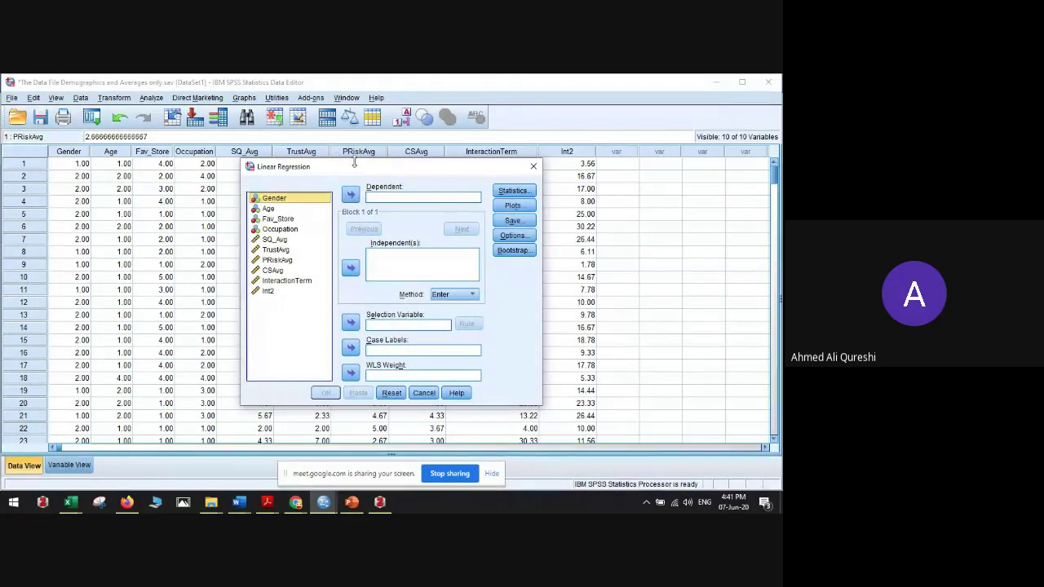
drag(322, 175, 319, 191)
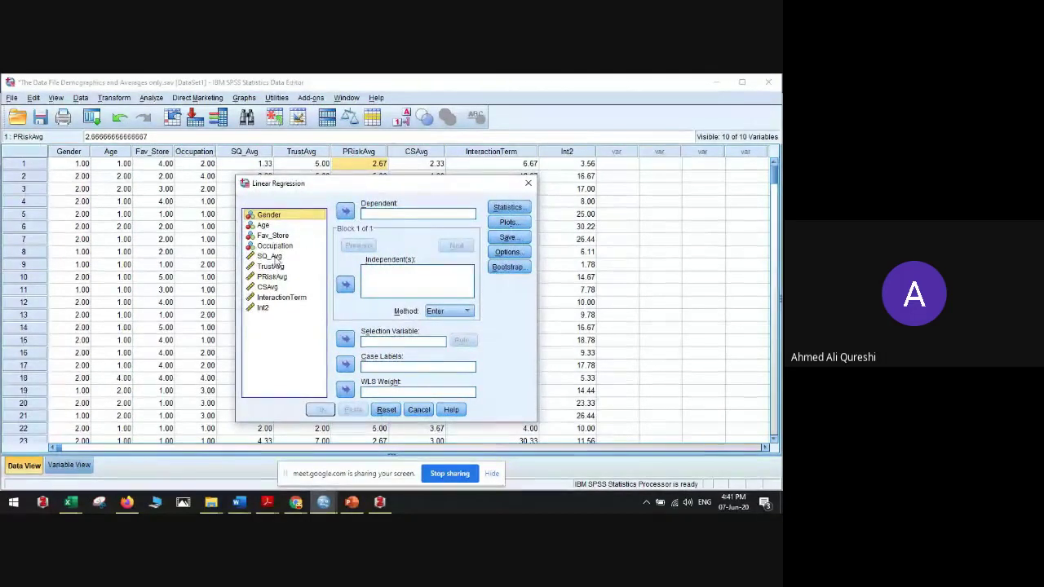
click(277, 266)
click(346, 213)
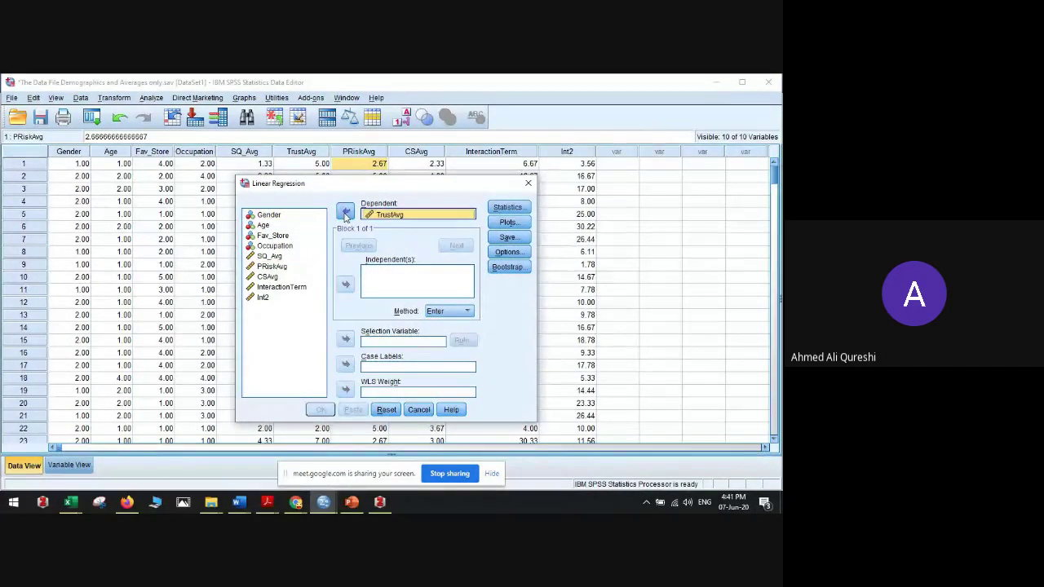
- Add SQ_Avg and PRiskAvg as the independent variables in block 1 of the TrustAvg regression
click(283, 258)
click(346, 284)
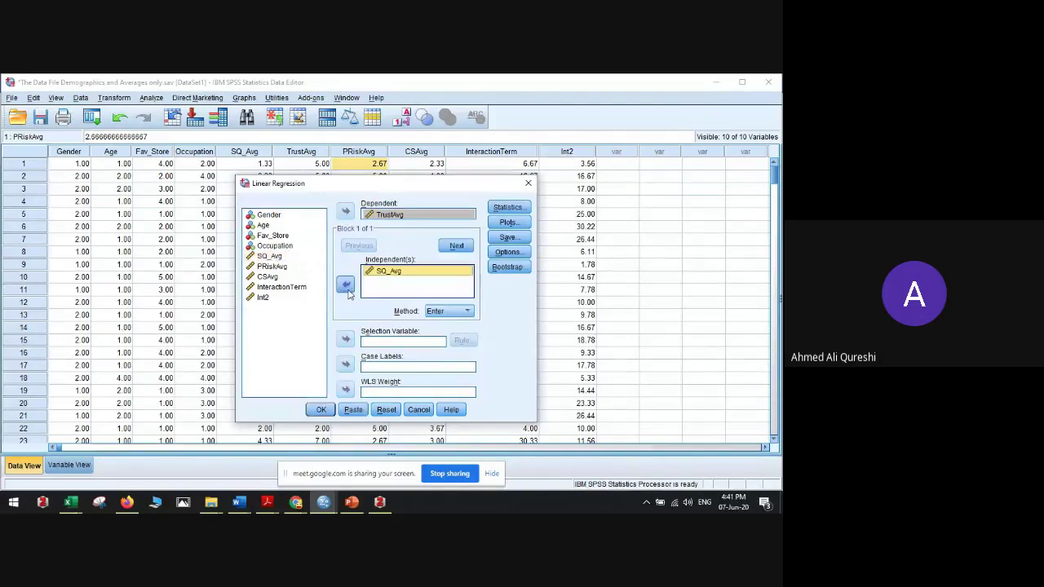
click(262, 297)
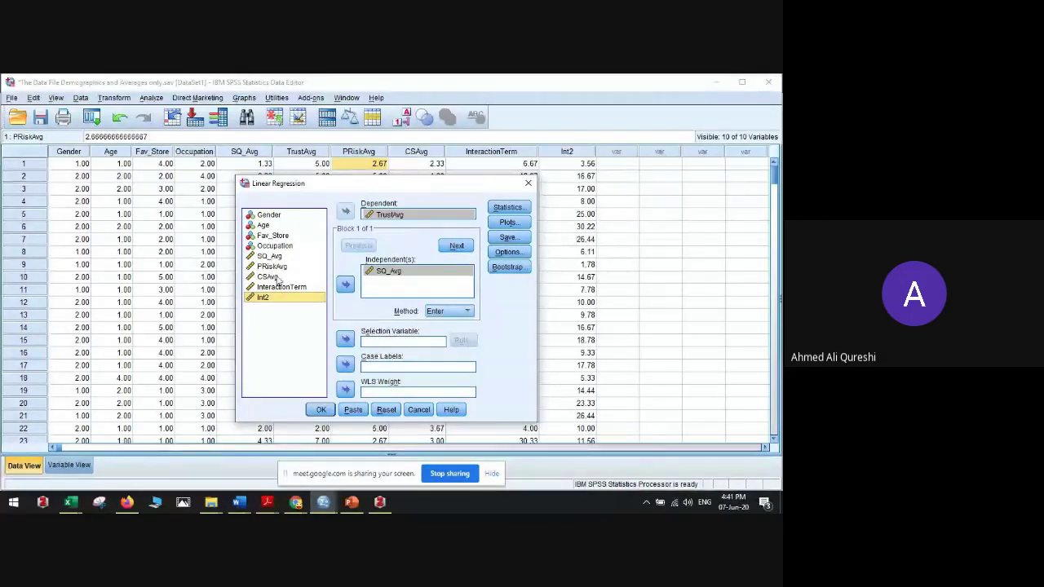
click(390, 217)
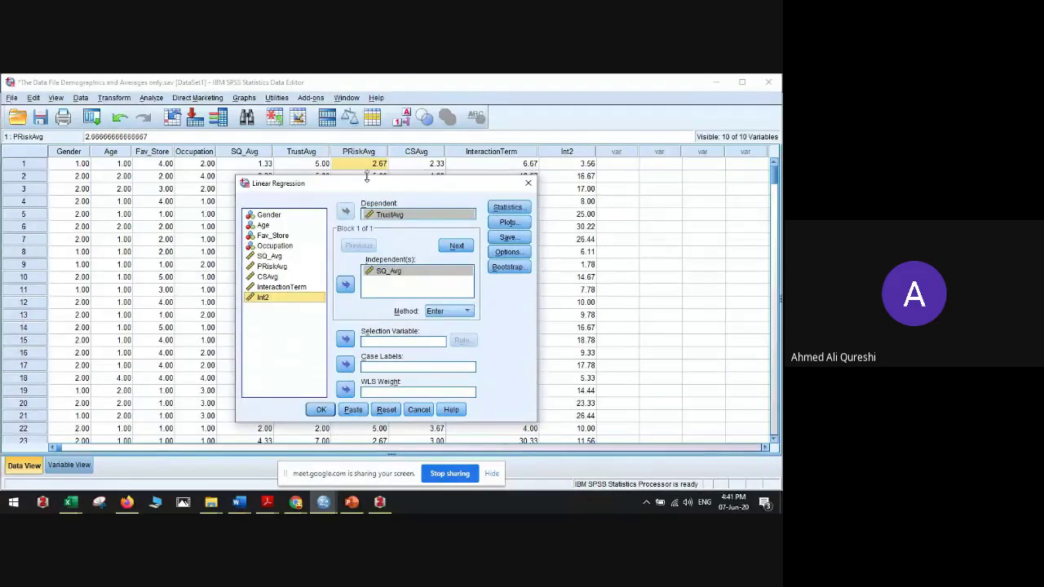
click(281, 267)
click(346, 285)
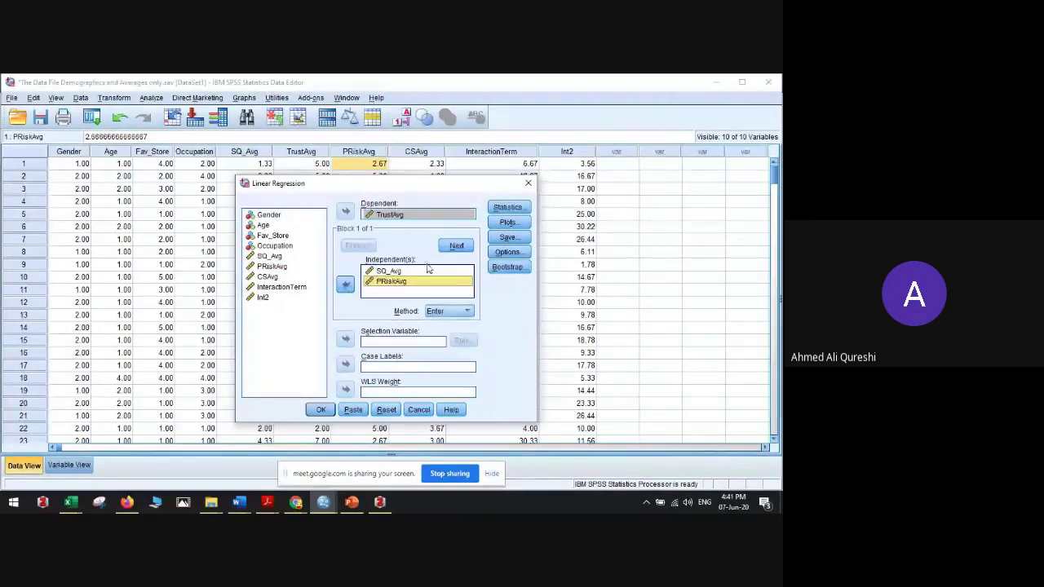
- Add Int2 as the only independent variable in block 2 of the TrustAvg regression
click(456, 245)
click(277, 297)
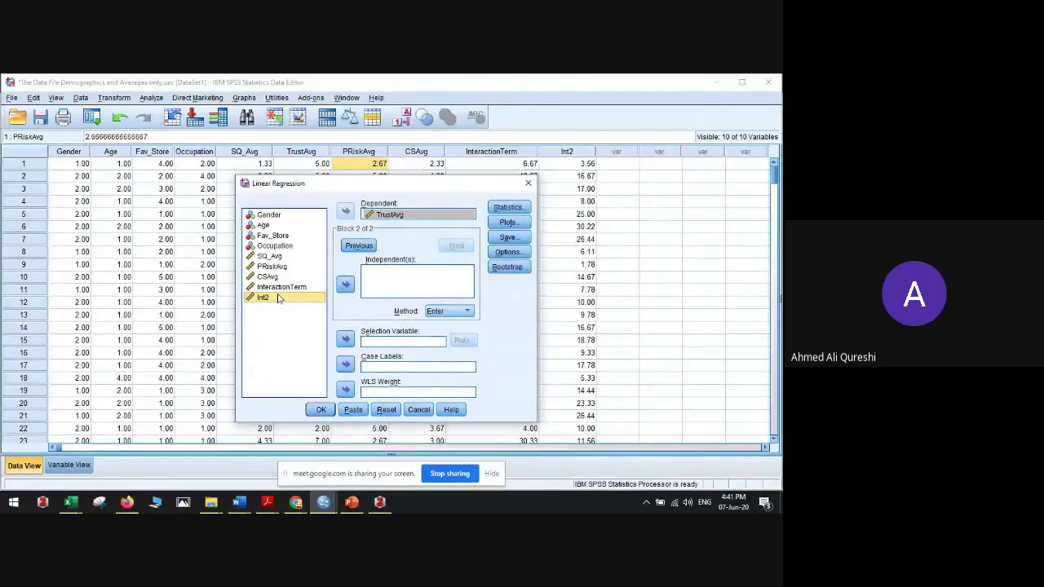
click(345, 284)
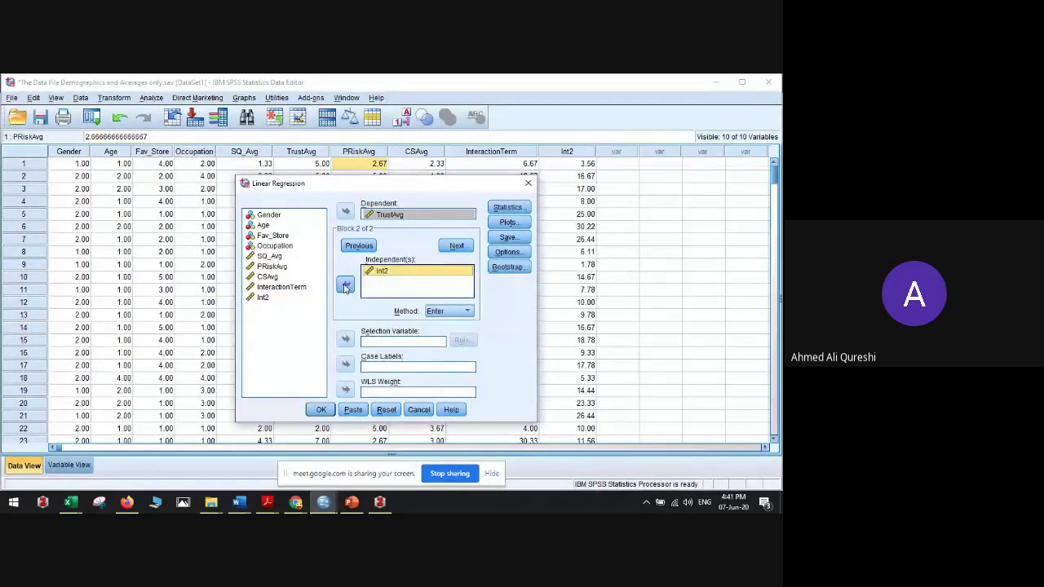
- Enable the R squared change statistic alongside Estimates and Model fit, and run the TrustAvg regression
click(504, 207)
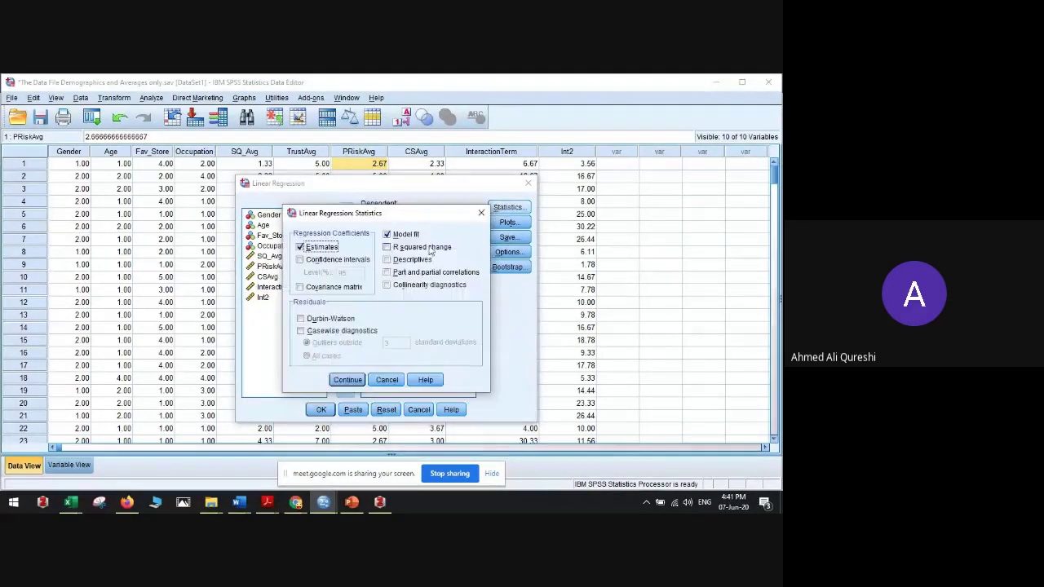
click(387, 242)
click(346, 379)
click(322, 411)
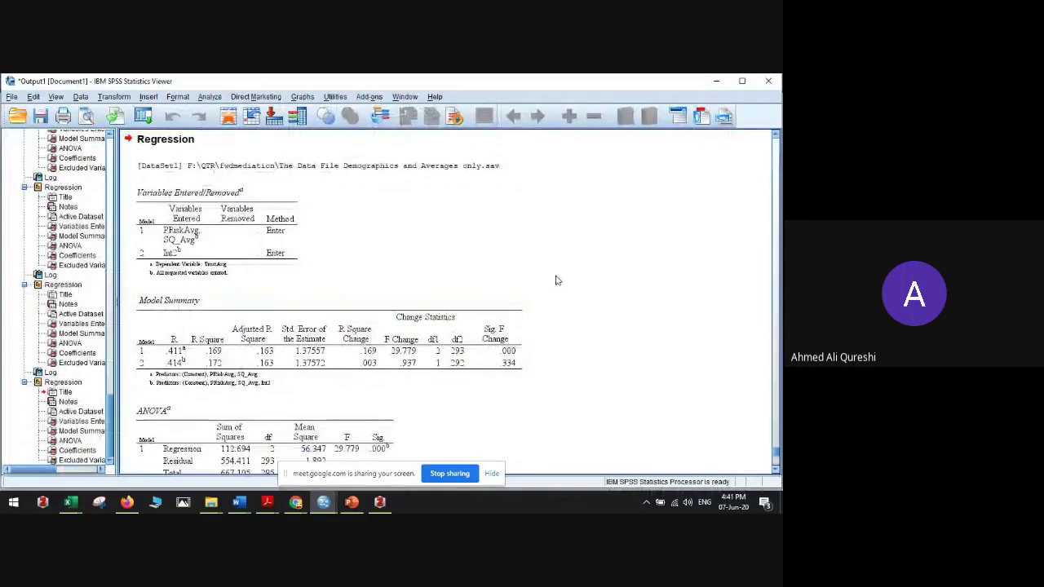
- Examine the Model Summary change statistics and the Int2 row of the Coefficients table for the TrustAvg regression
scroll(554, 279, down, 1)
click(222, 297)
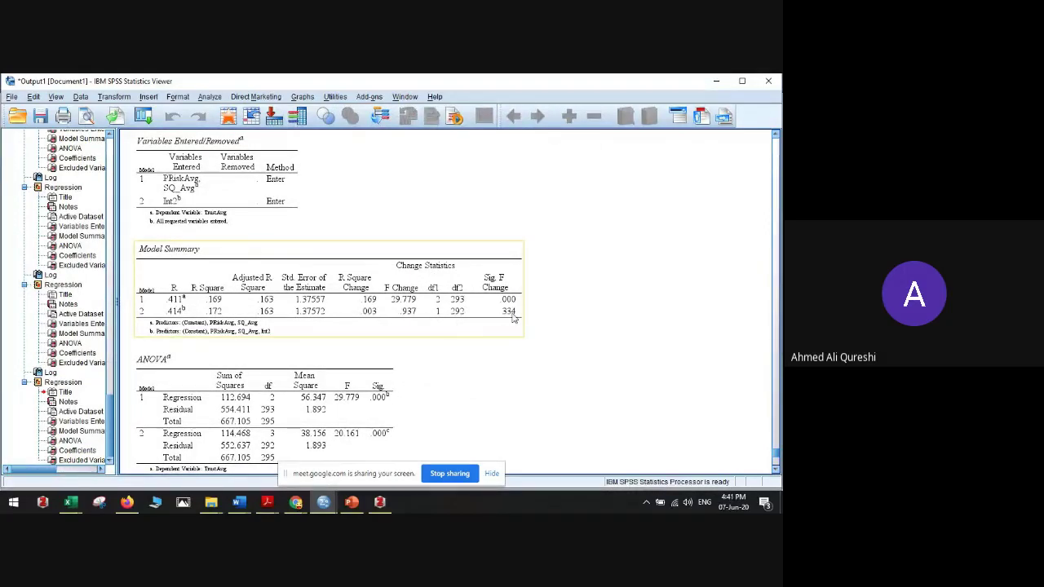
scroll(511, 321, down, 4)
click(407, 420)
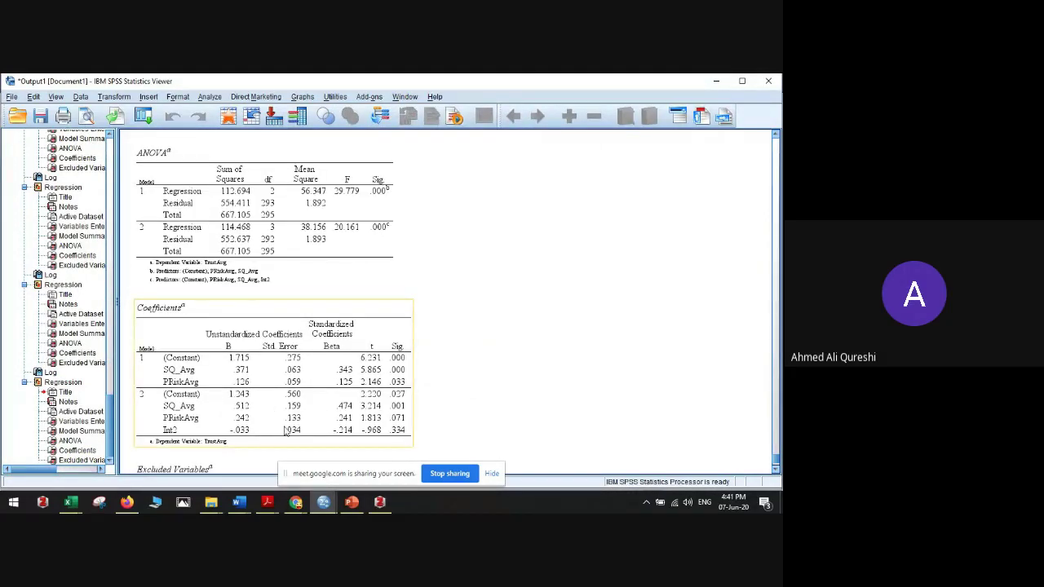
click(423, 350)
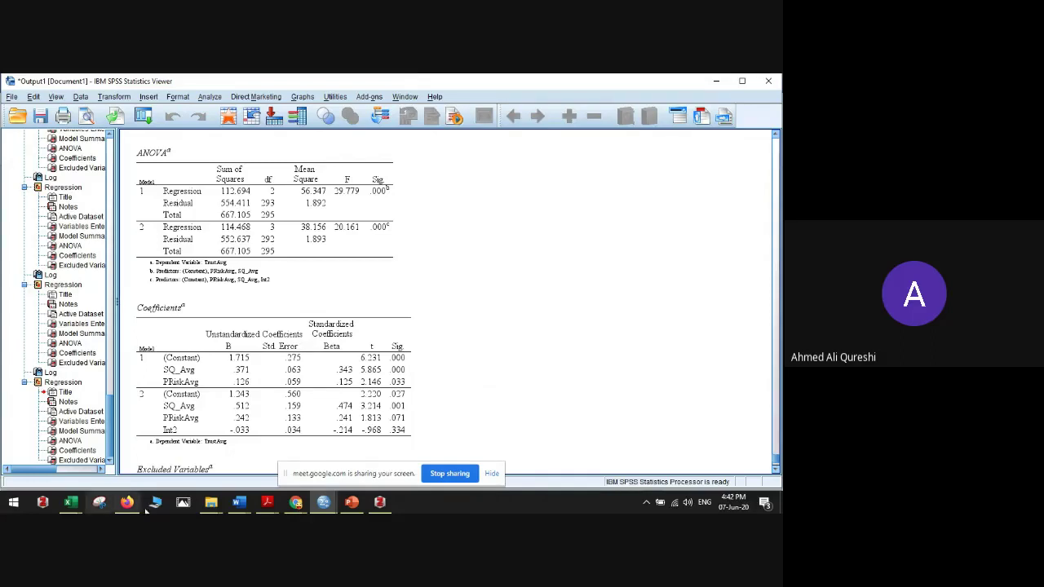
- Switch to Moderation_Meditation.pdf in Adobe Acrobat Reader and go back to the Step 1 section comparing models with and without the interaction
click(271, 504)
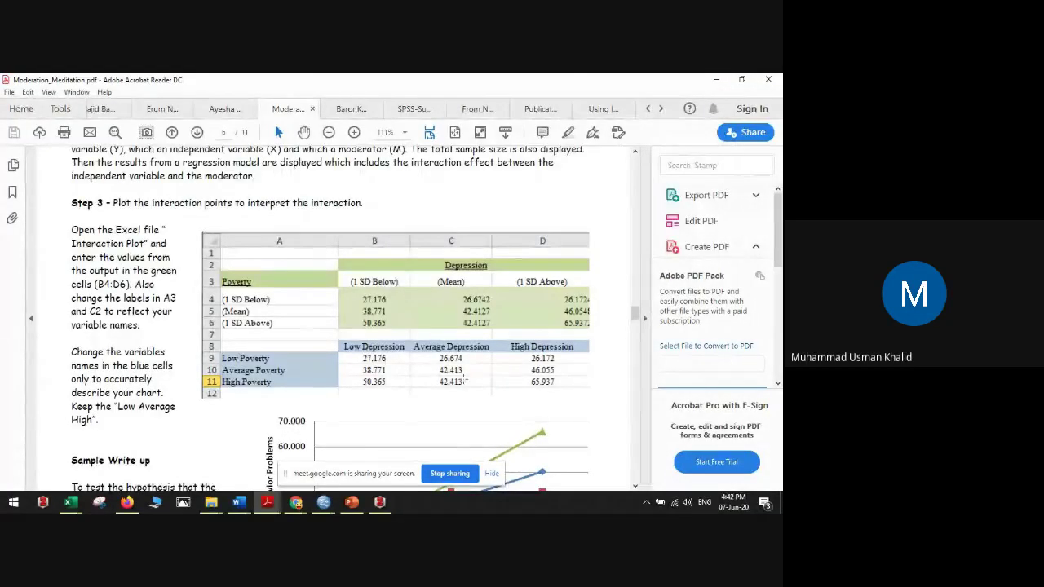
scroll(463, 381, up, 3)
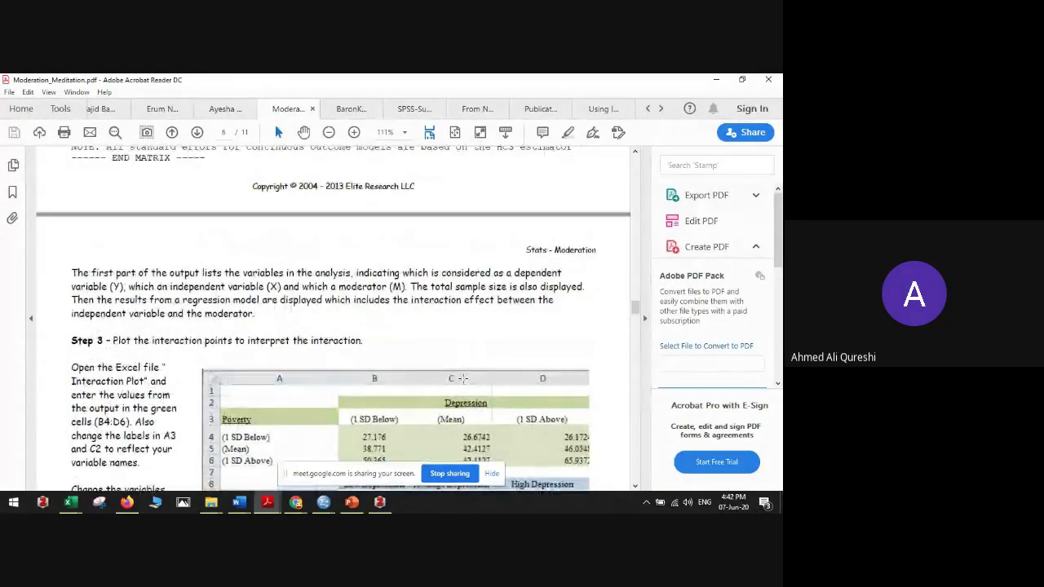
scroll(464, 379, down, 3)
scroll(463, 381, up, 10)
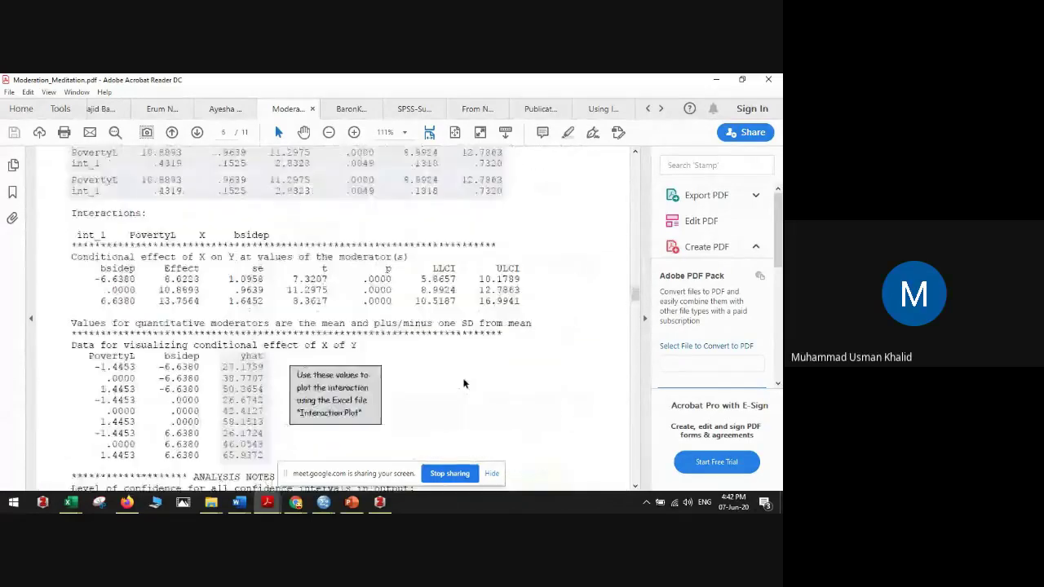
scroll(463, 384, up, 12)
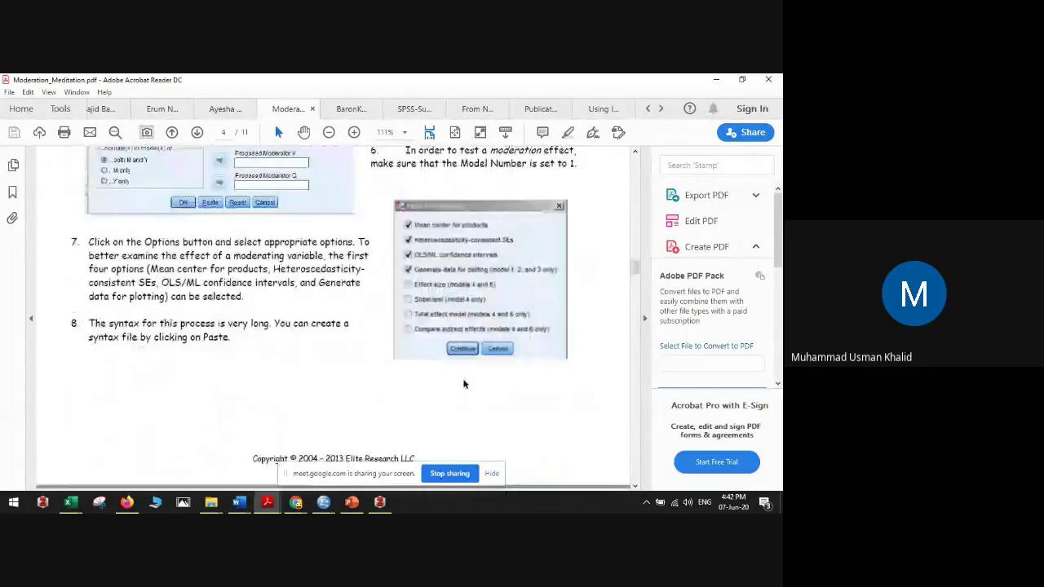
scroll(463, 384, up, 15)
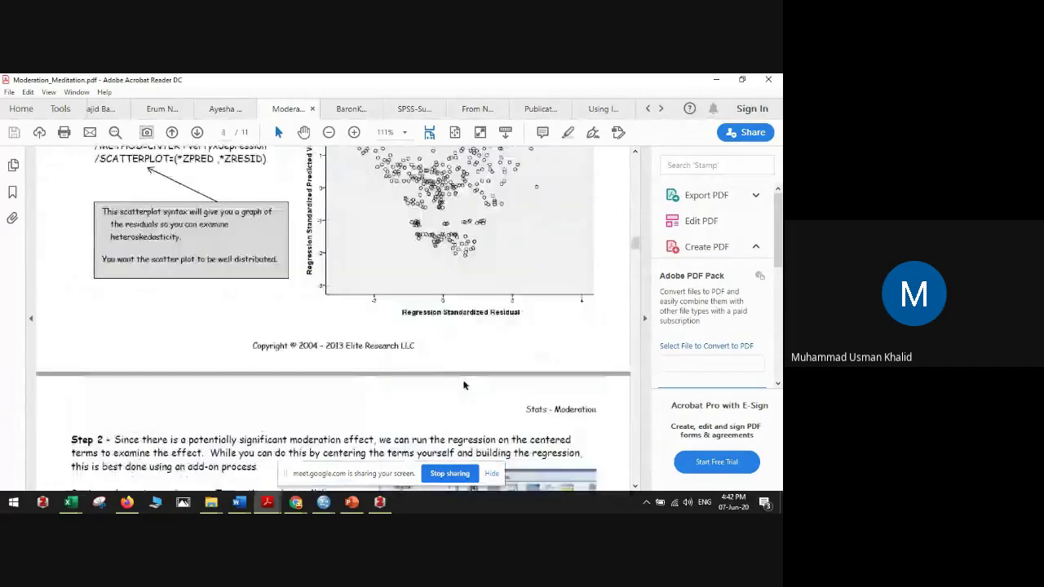
scroll(463, 383, up, 8)
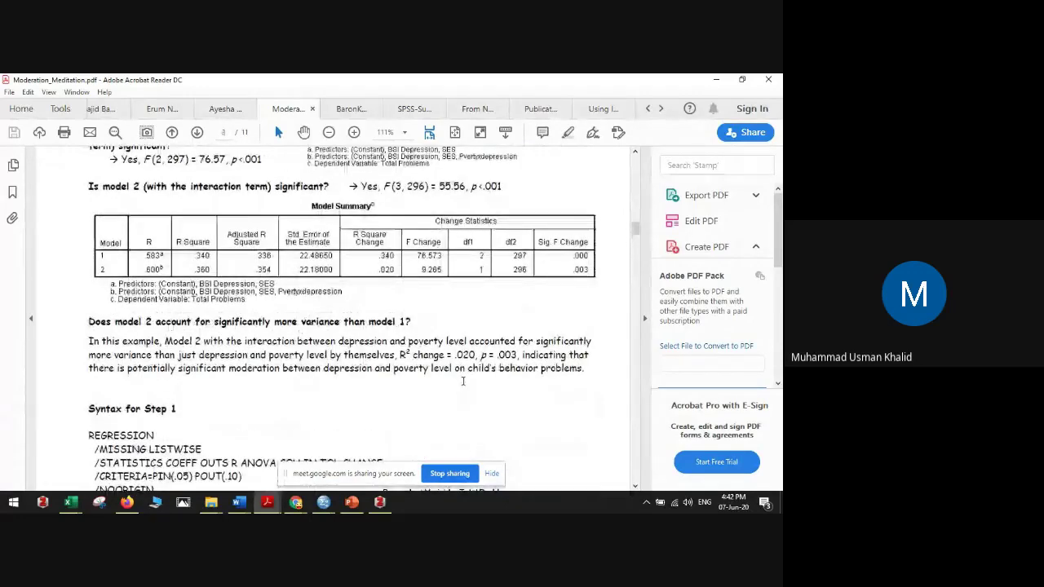
scroll(463, 380, up, 6)
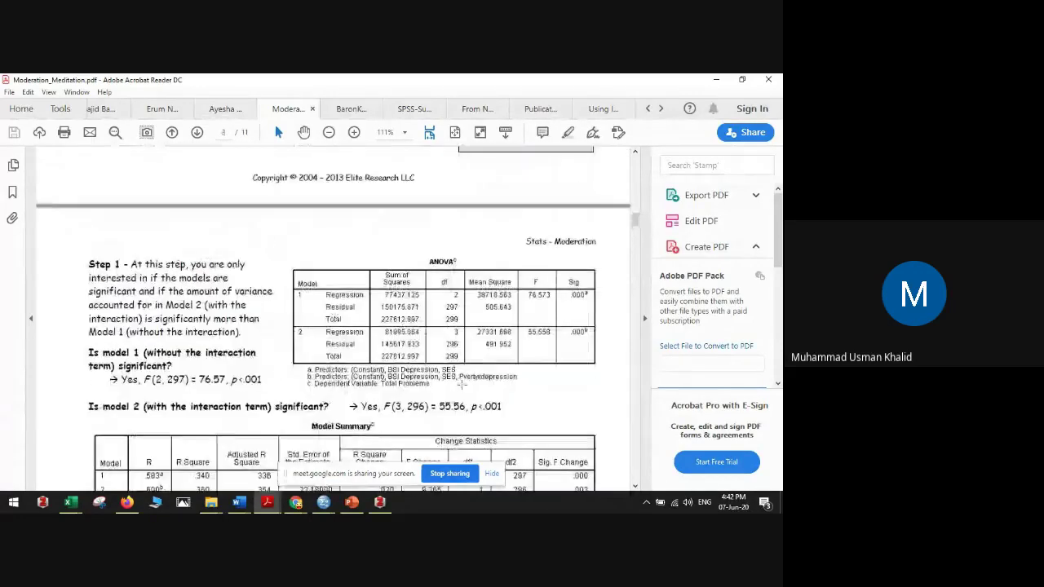
scroll(461, 383, up, 1)
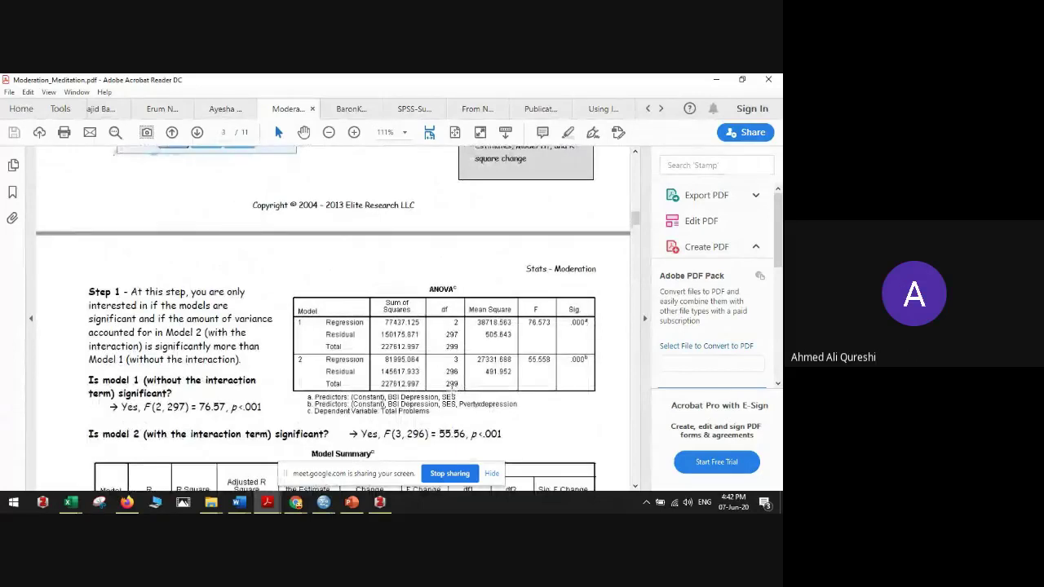
- Read the guide's example Model Summary change statistics and the explanation of whether model 2 accounts for more variance than model 1
scroll(451, 387, down, 3)
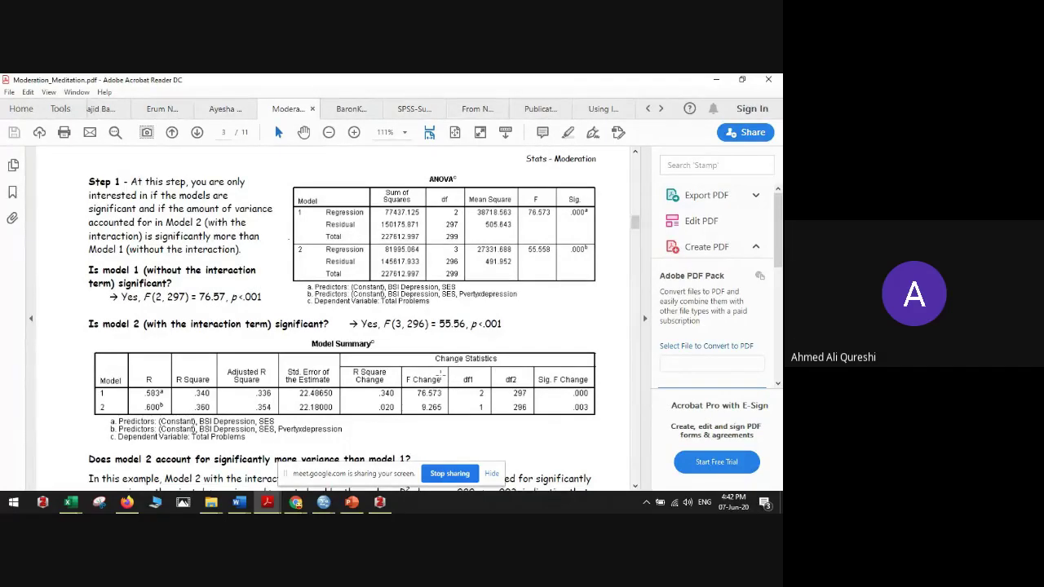
scroll(441, 375, down, 2)
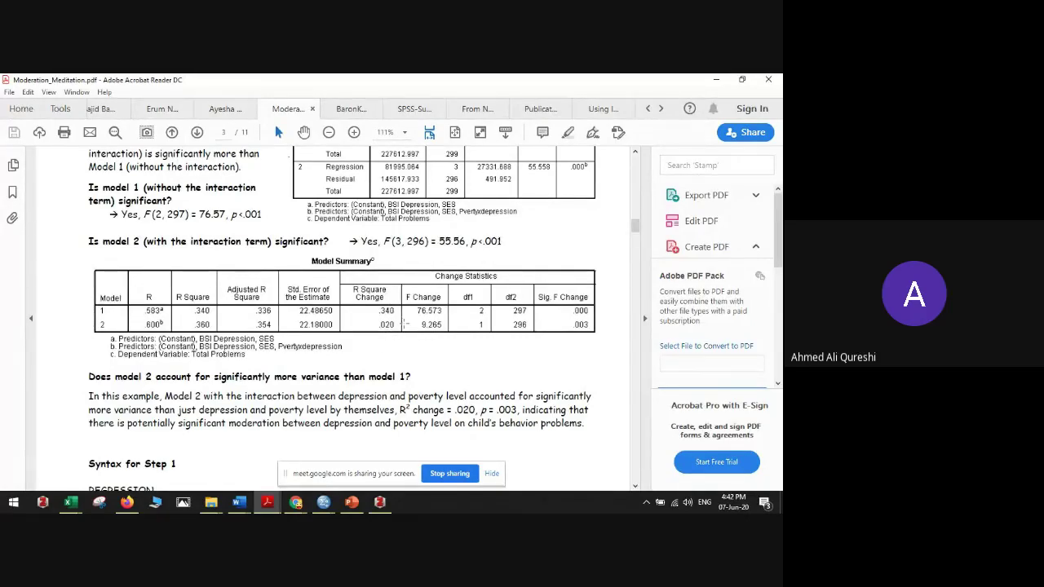
scroll(405, 342, down, 3)
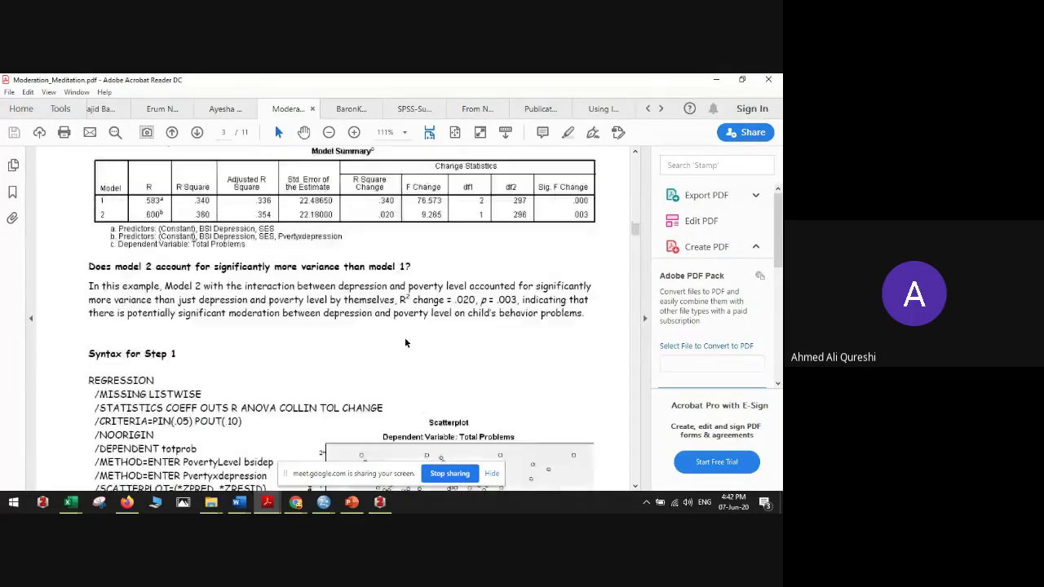
scroll(406, 343, up, 2)
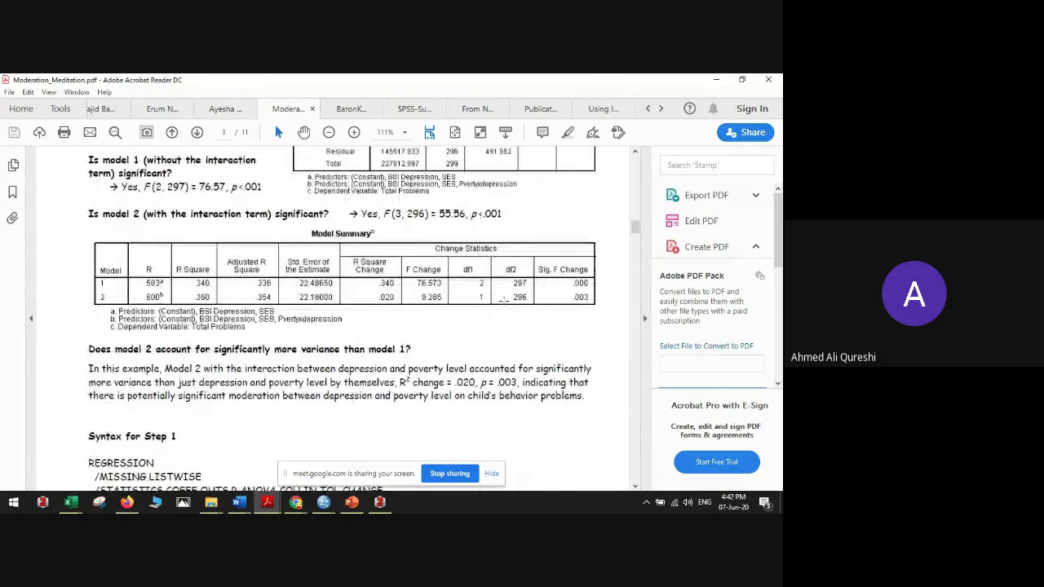